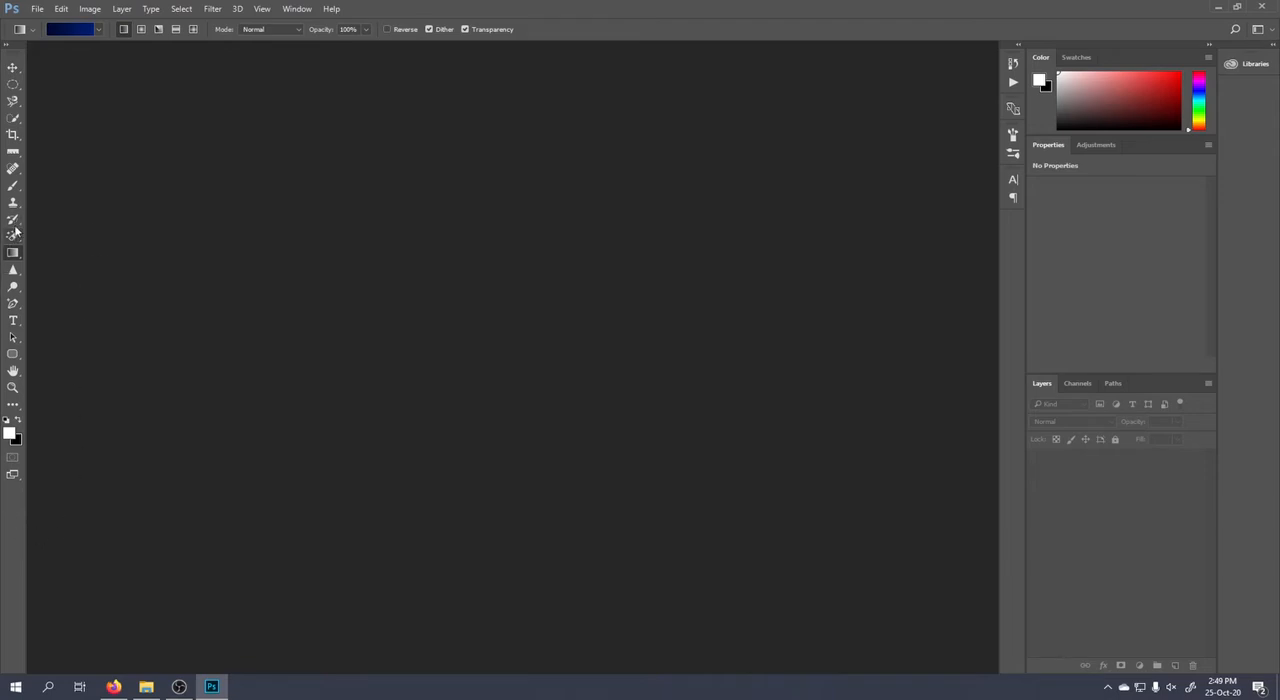
Choose the Gradient tool and create a new blank document with the default settings.
right_click(12, 255)
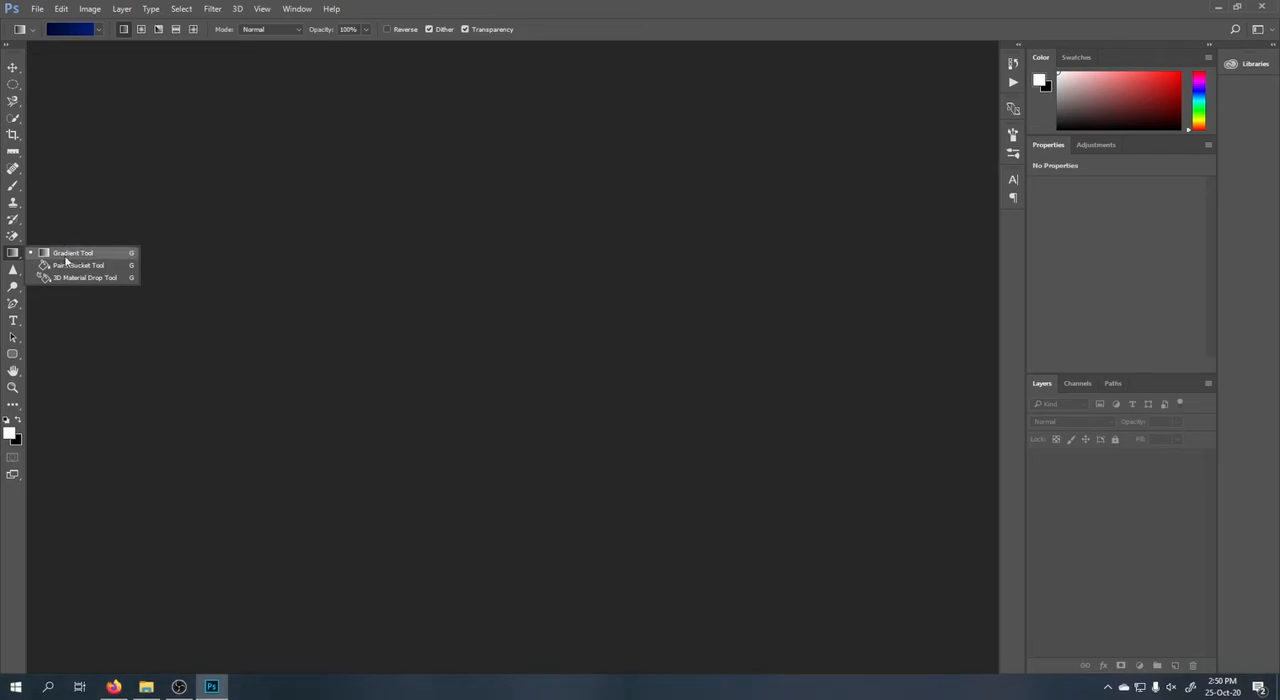
click(15, 258)
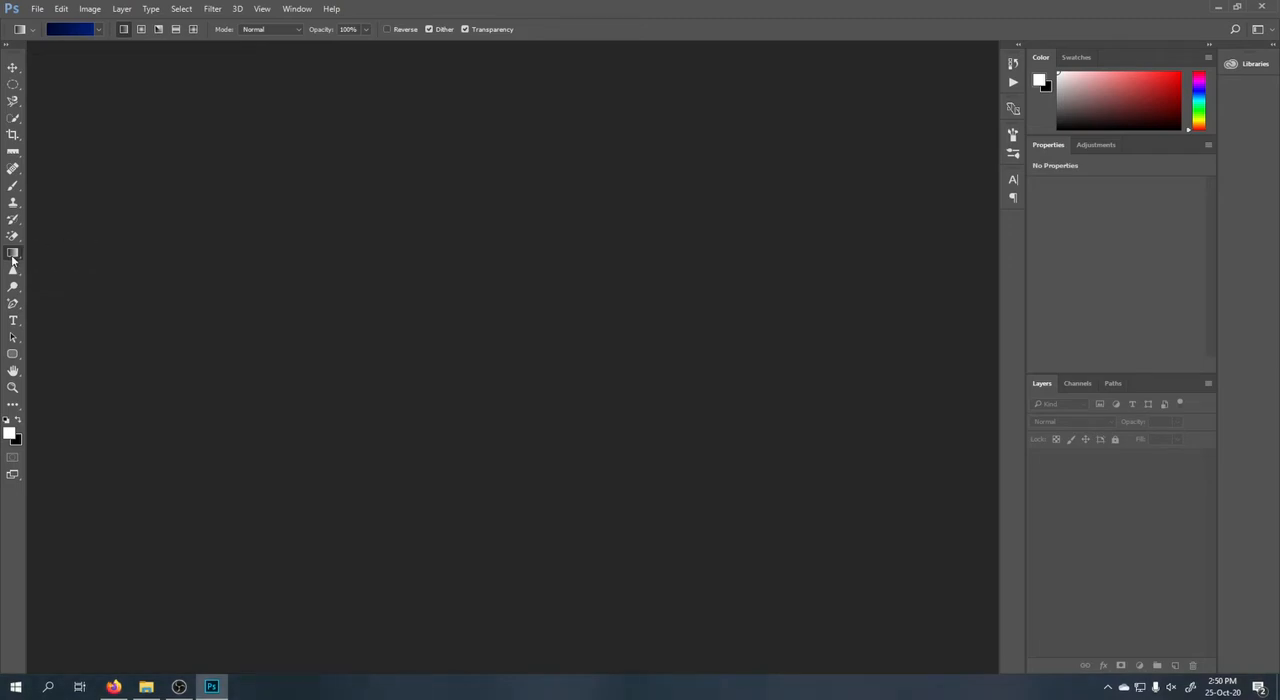
click(36, 9)
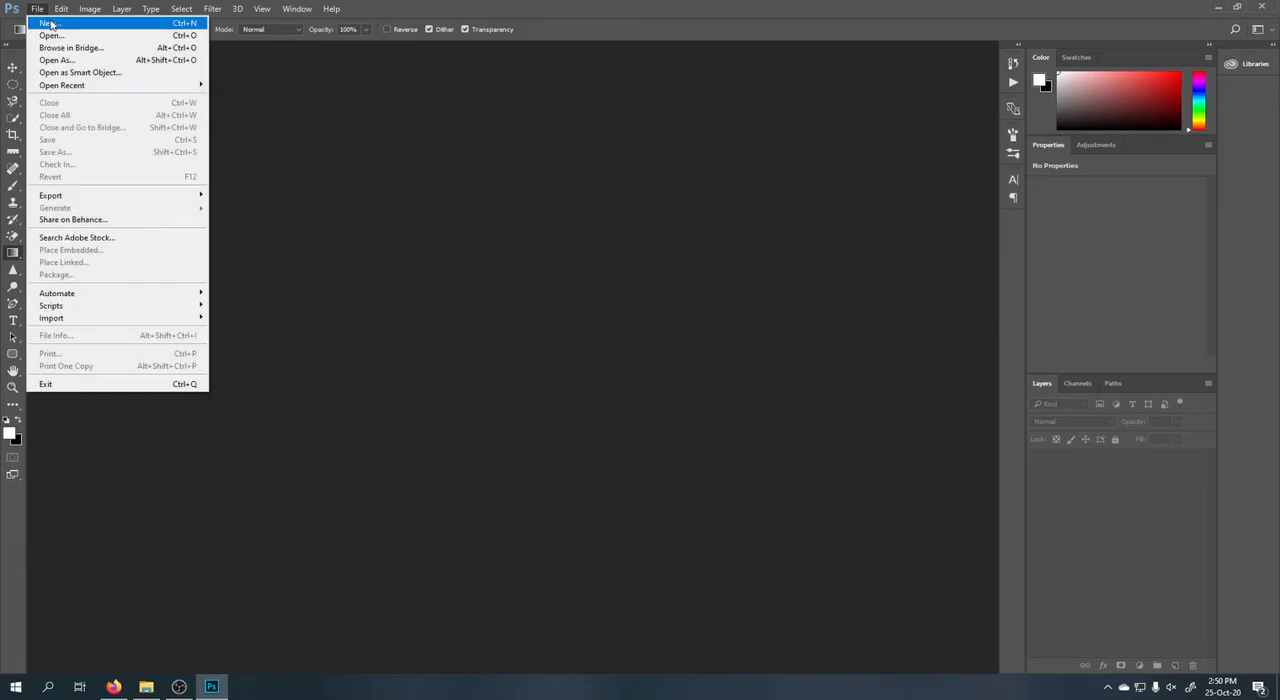
click(51, 23)
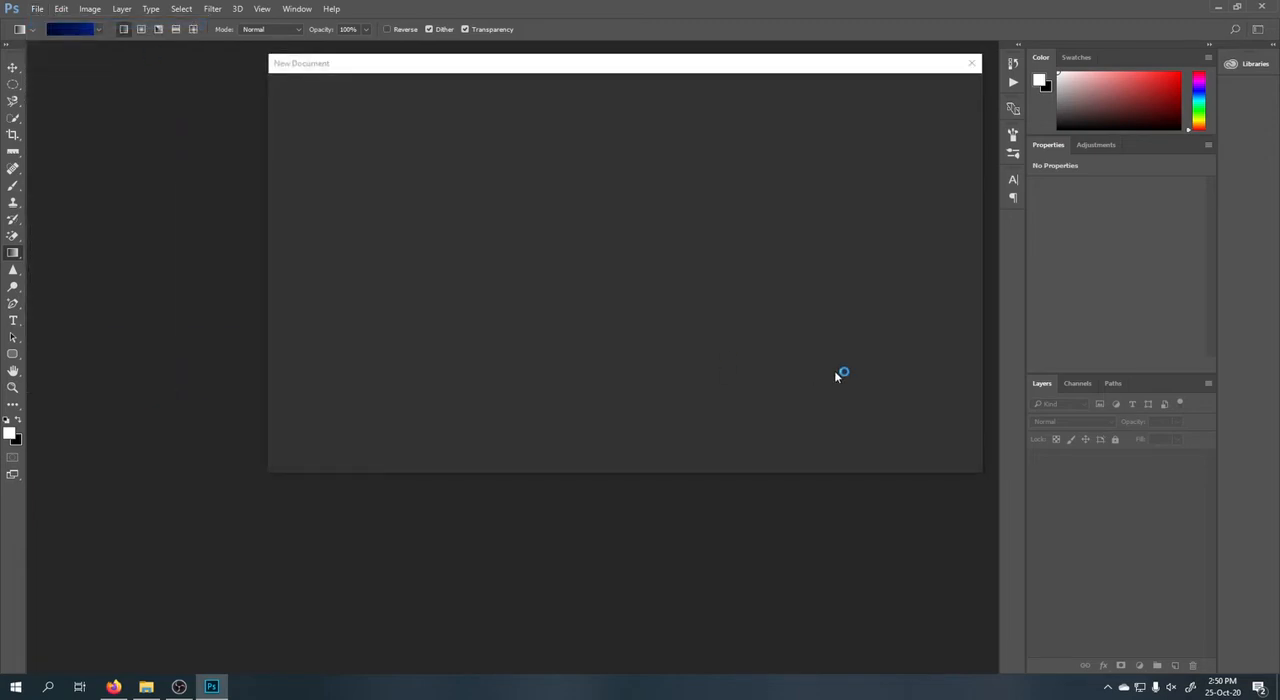
click(944, 449)
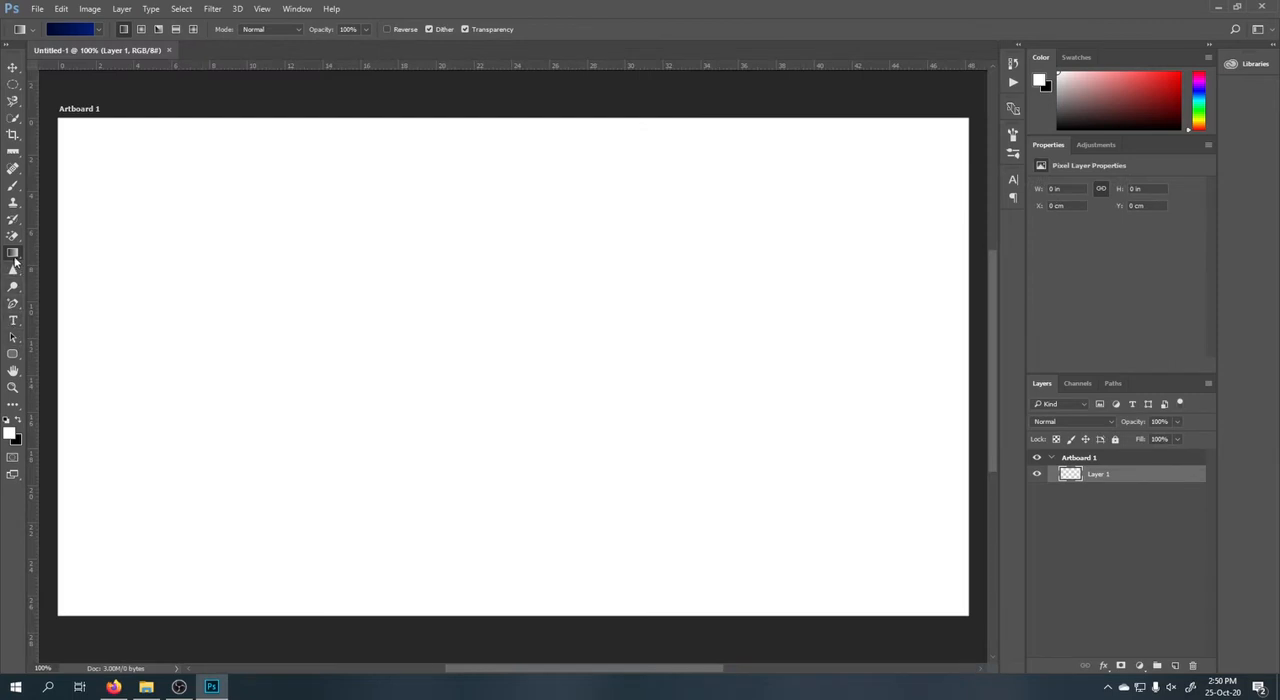
Fill Layer 1 with a dark navy to blue linear gradient, redrawing it in several directions and ending diagonally from upper left to lower right.
click(84, 33)
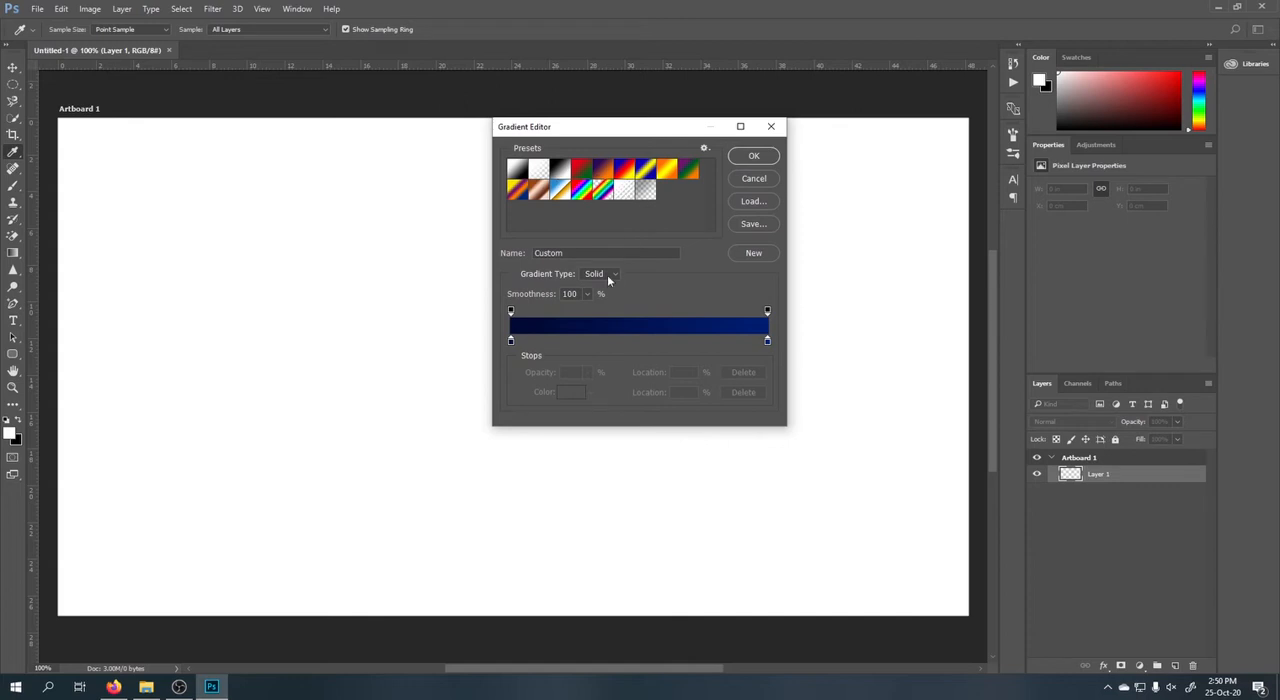
click(511, 340)
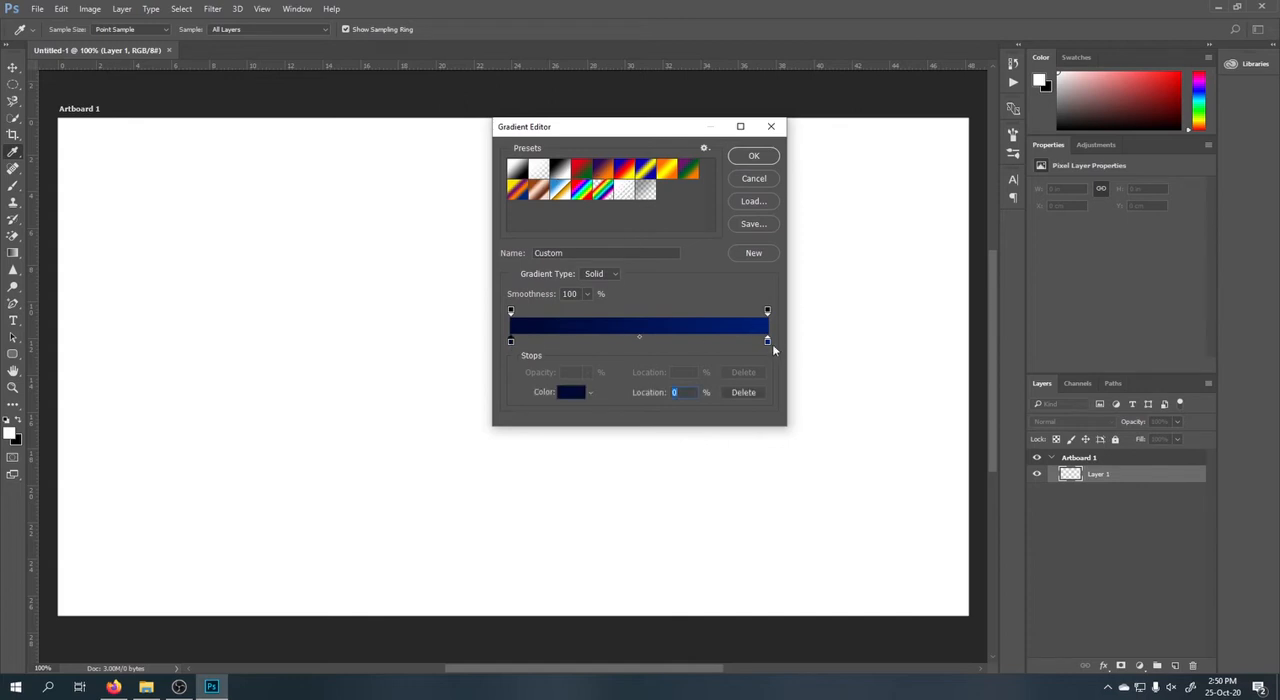
click(767, 341)
click(760, 157)
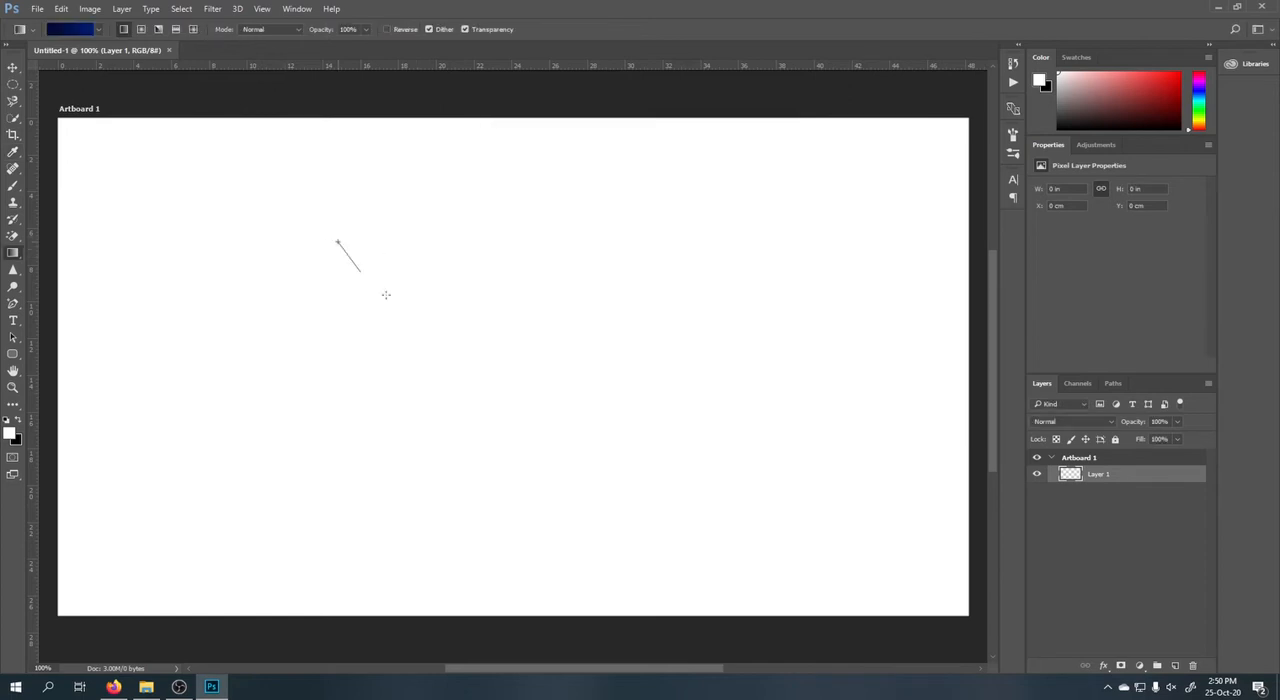
drag(386, 295, 782, 516)
drag(706, 288, 438, 433)
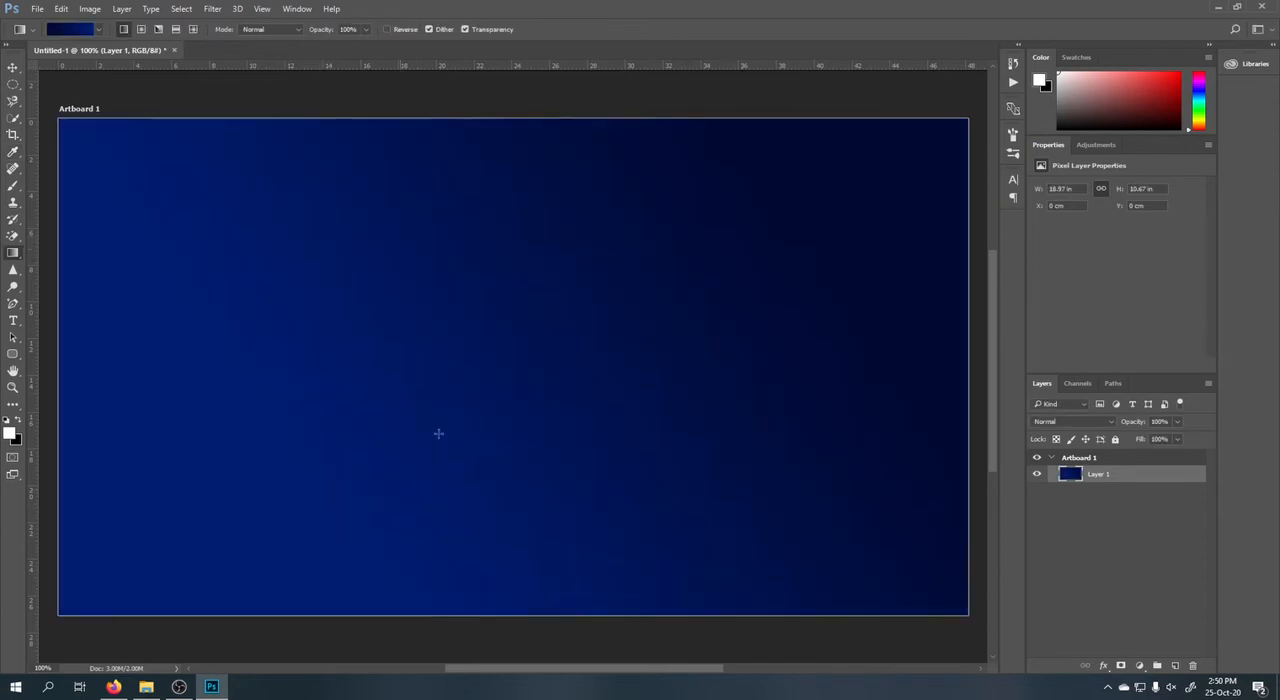
drag(531, 184, 520, 606)
drag(349, 166, 680, 520)
Set the foreground color to red (ff0000) and fill both the dark and the lighter blue areas of Layer 1 using the Paint Bucket tool.
right_click(14, 254)
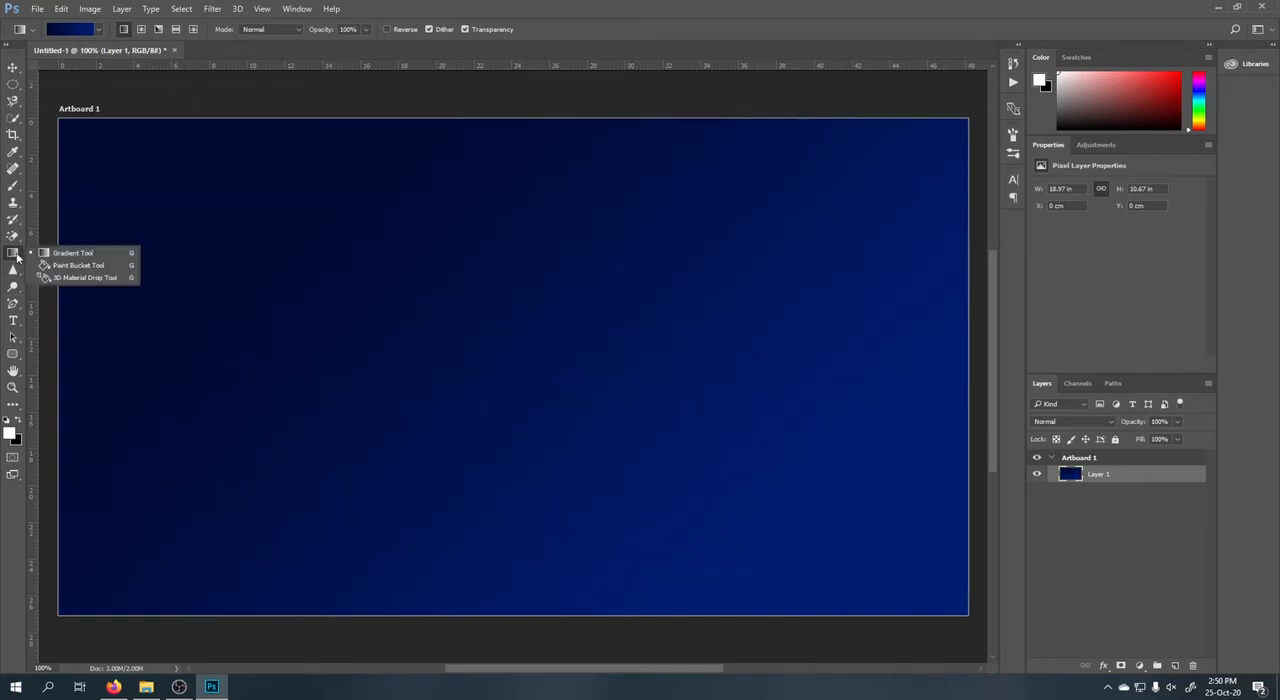
click(75, 265)
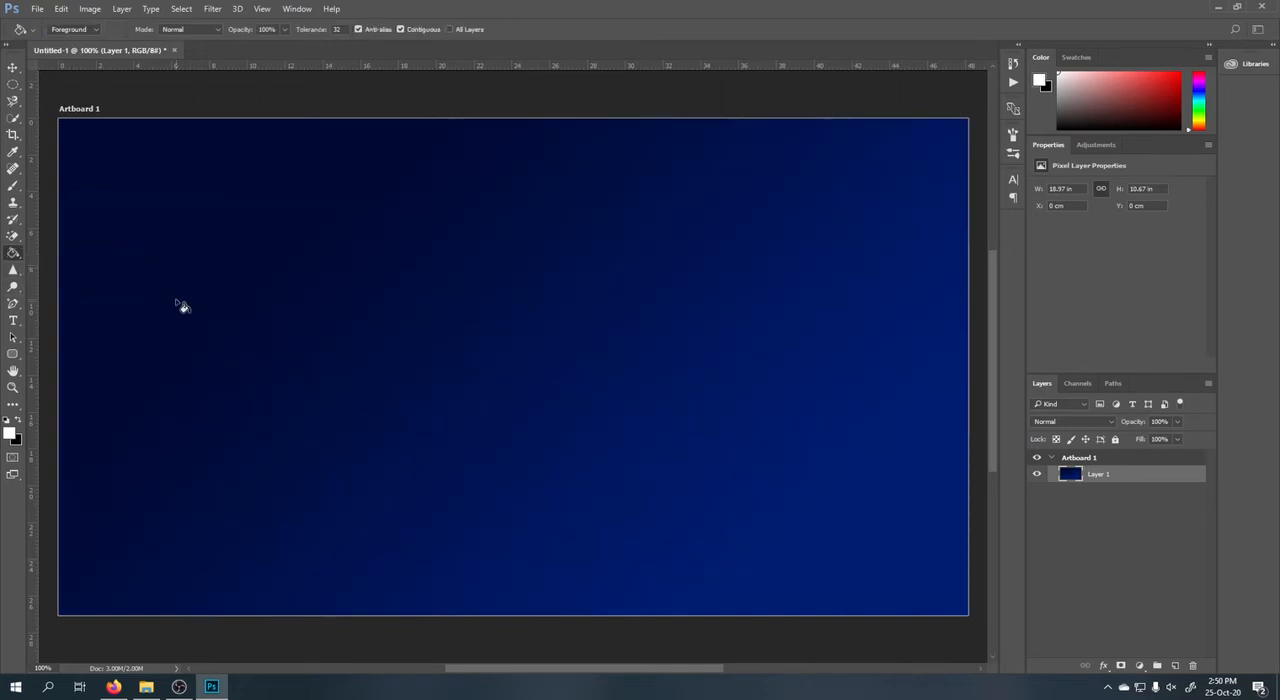
click(11, 433)
click(779, 256)
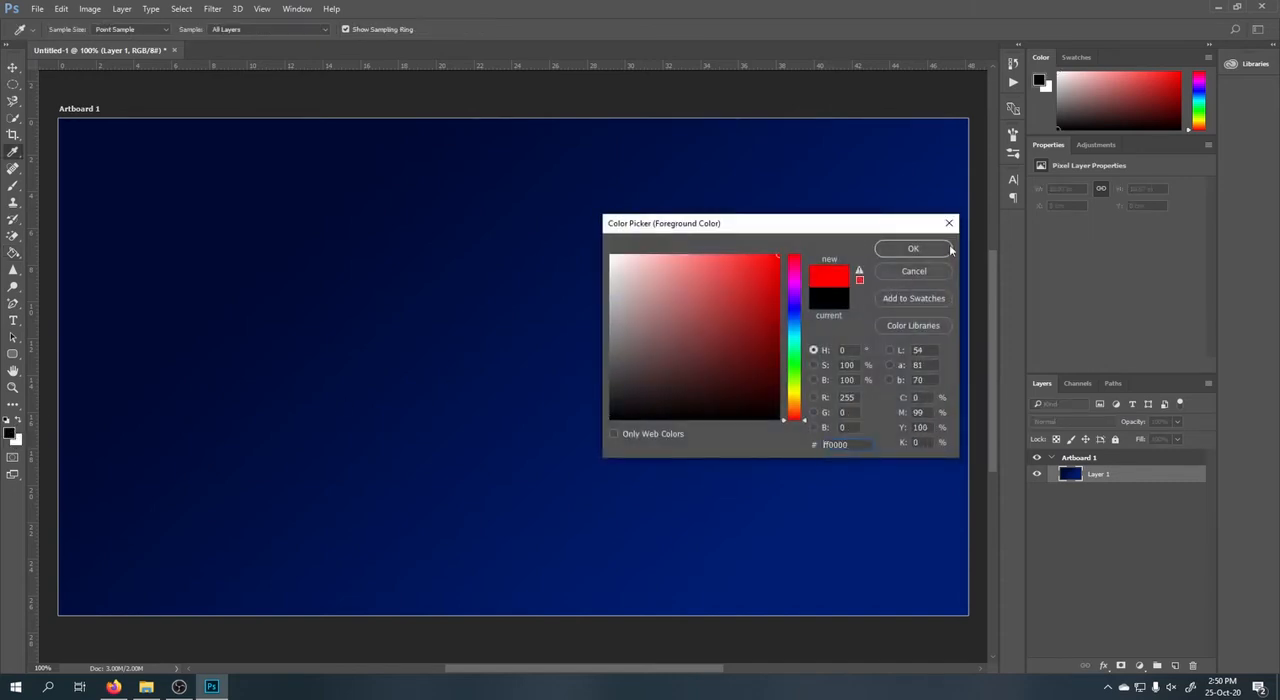
click(907, 249)
click(385, 235)
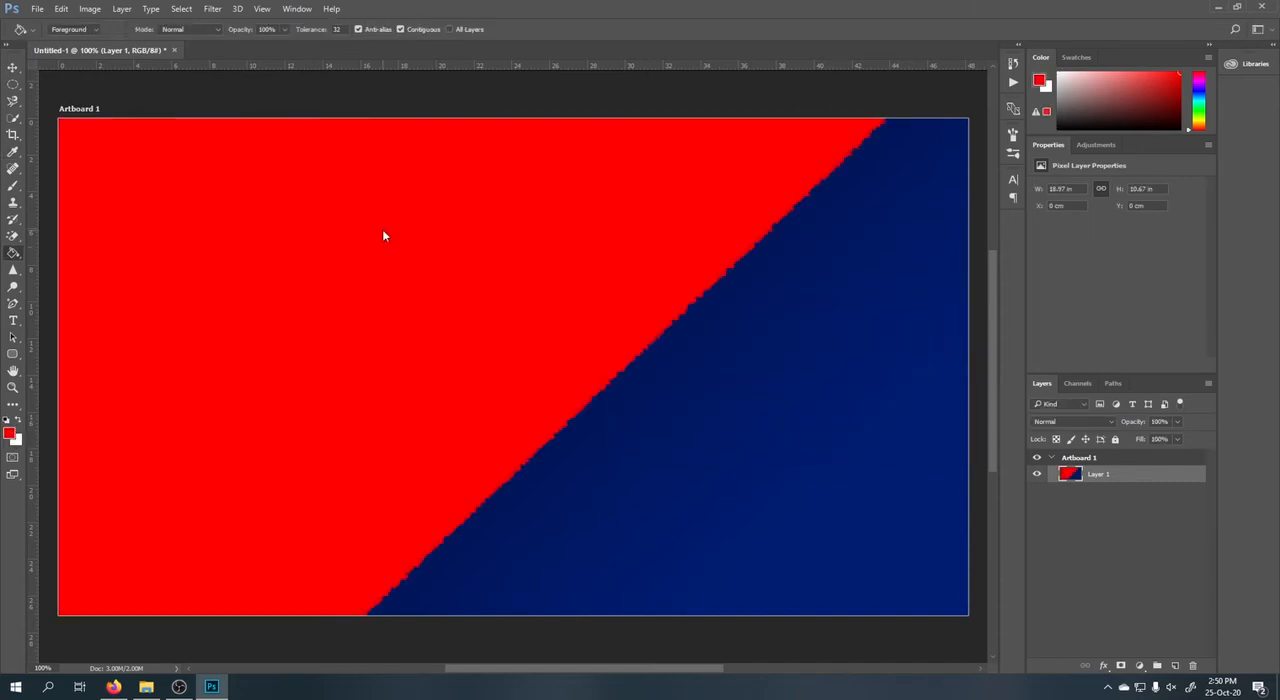
click(899, 419)
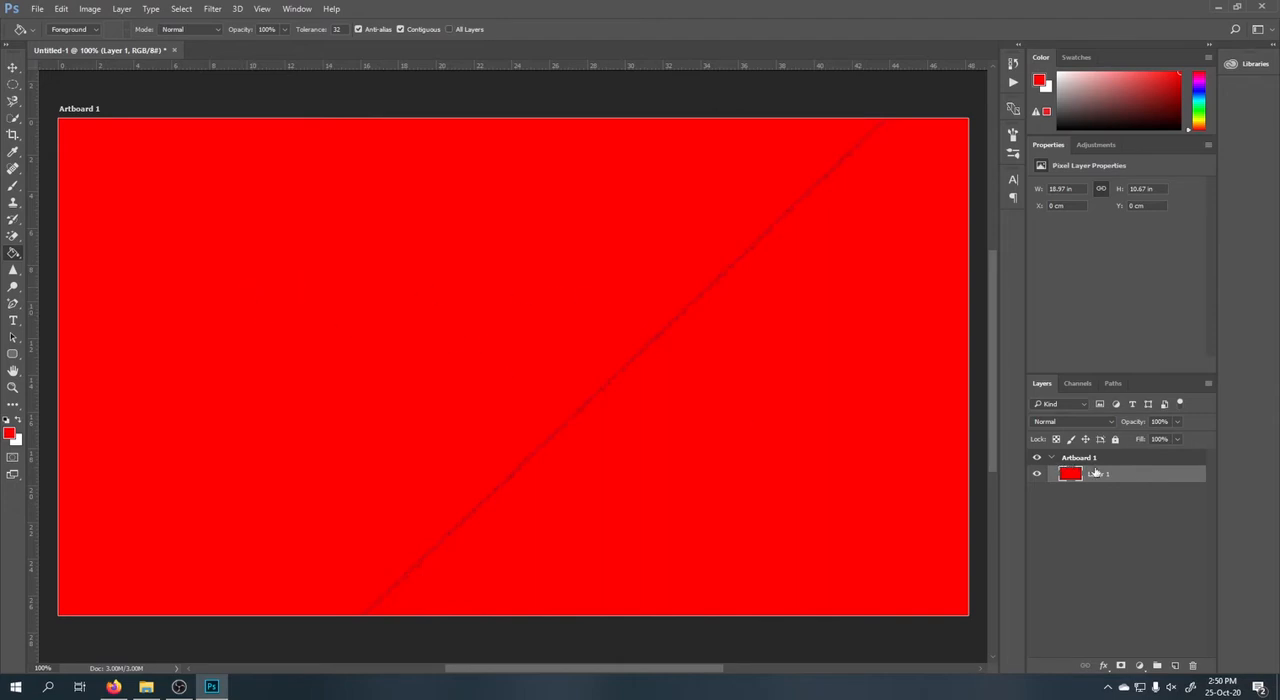
Add a new layer filled with red and delete Layer 1.
click(1175, 665)
drag(1100, 490, 1192, 665)
right_click(13, 255)
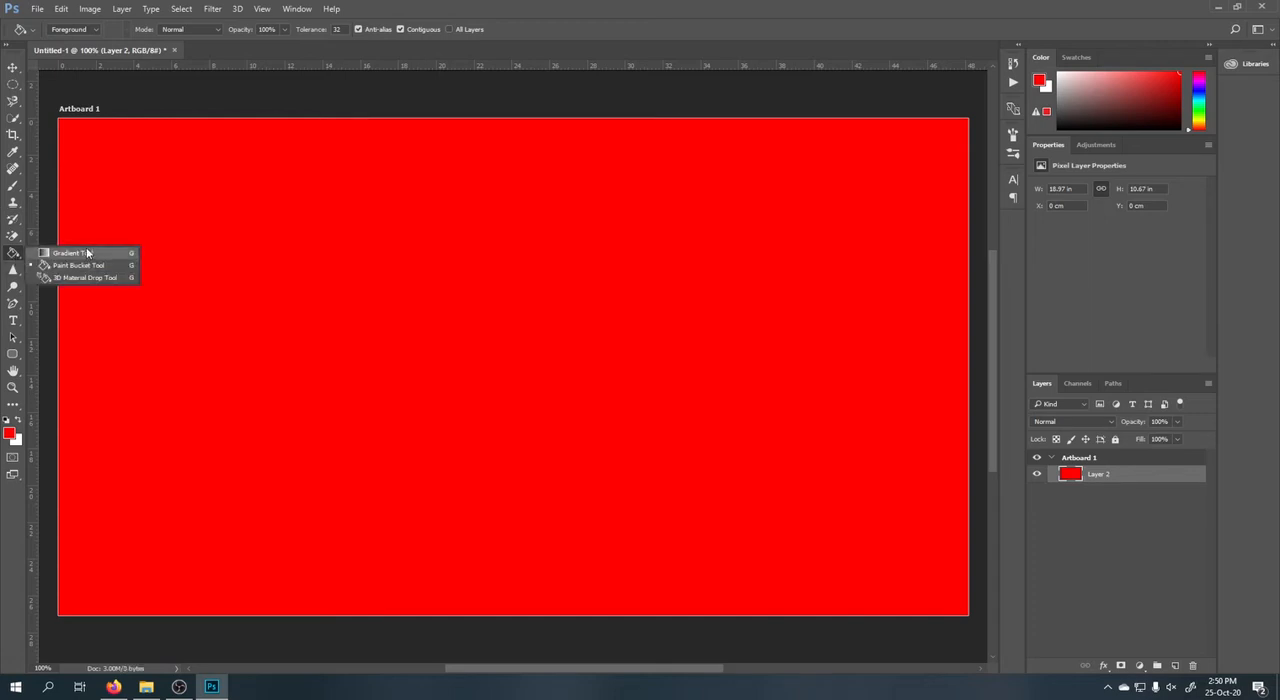
click(13, 69)
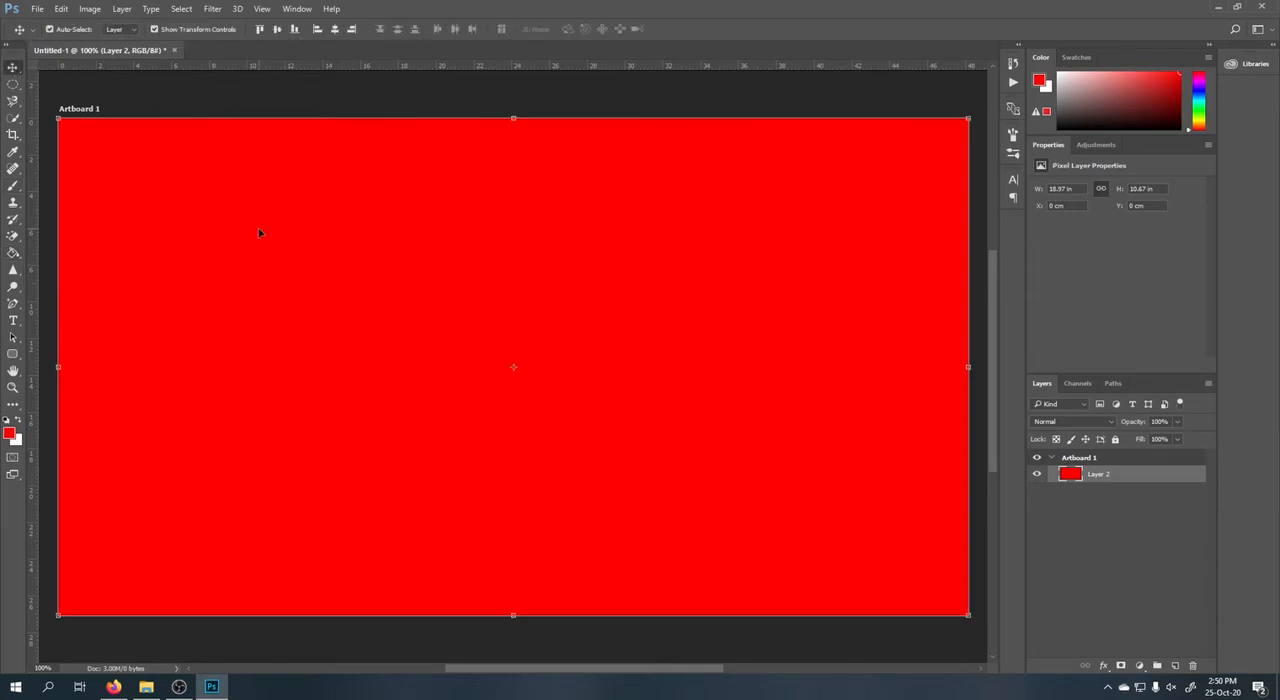
Switch to File Explorer and open 9413144.jpg as a separate document in Photoshop.
click(13, 270)
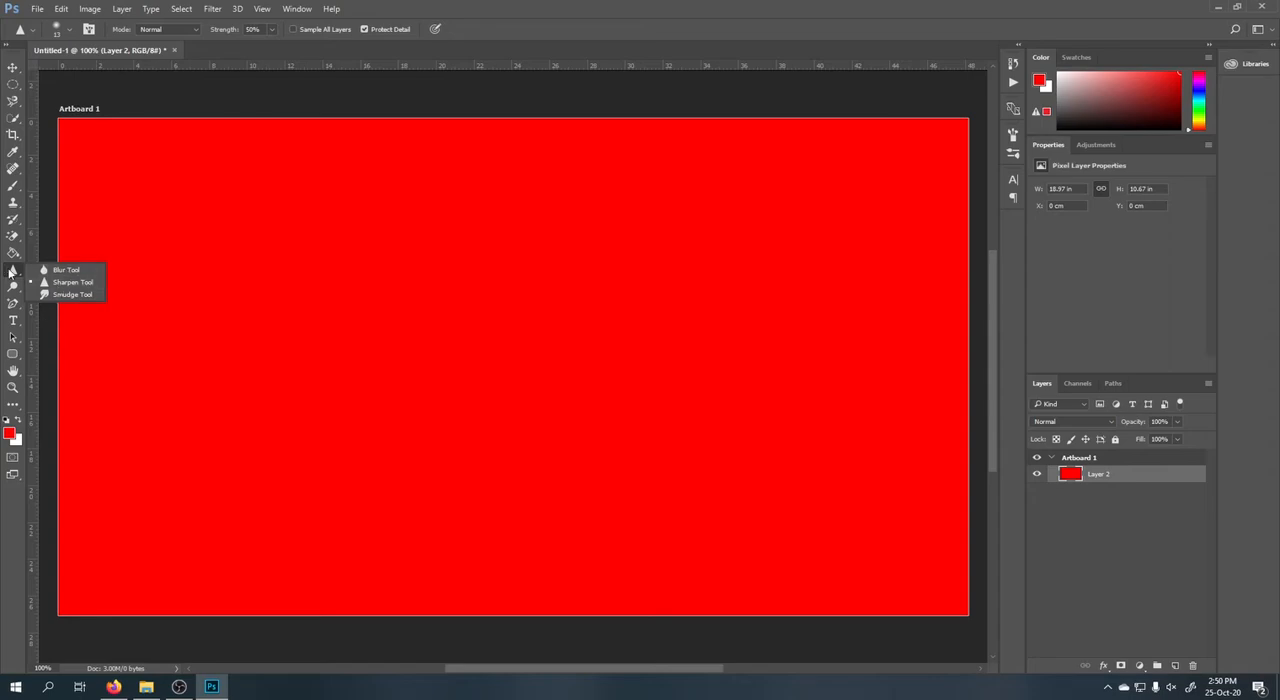
click(146, 686)
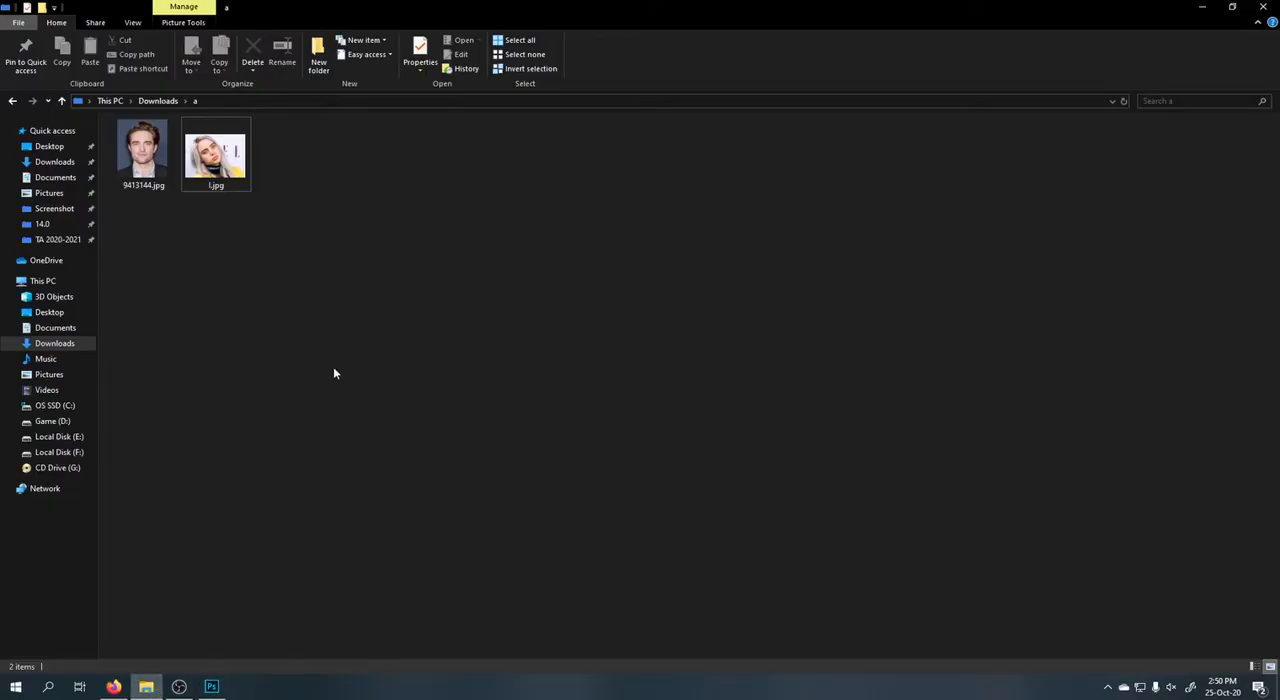
drag(143, 155, 366, 58)
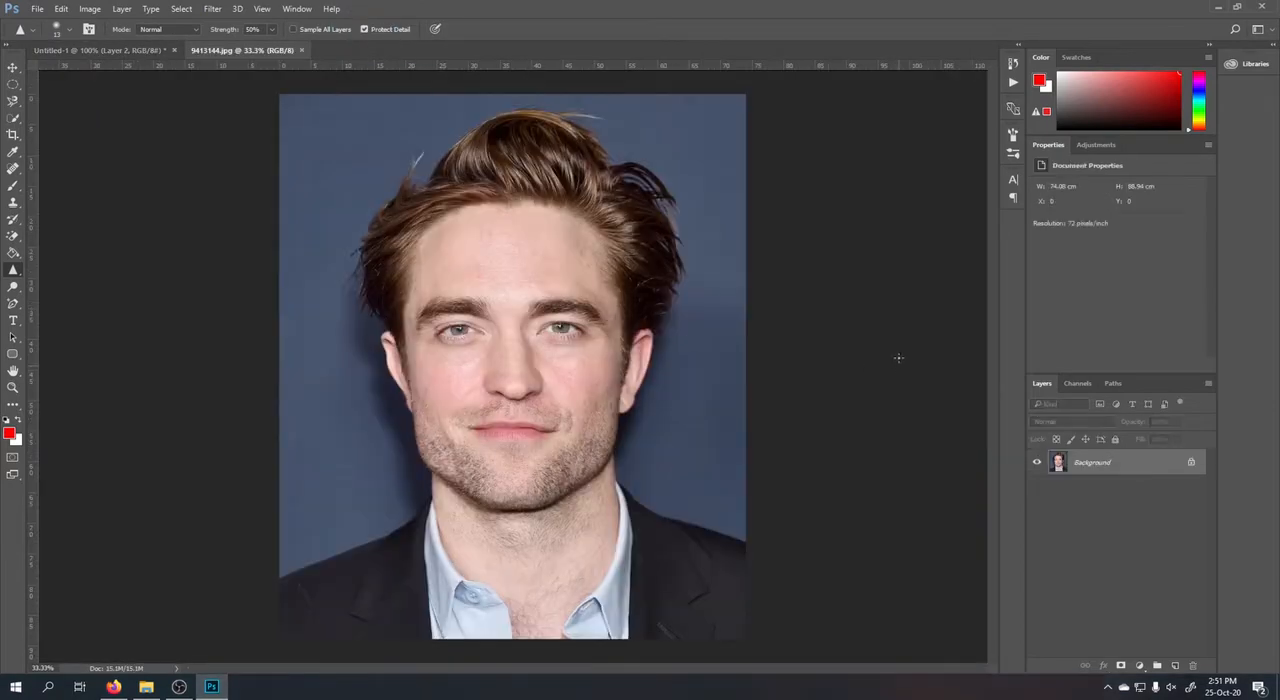
Blur the eye, eyebrow and cheek on the portrait's left side with the Blur tool, using a 400 px brush at 50% strength.
scroll(838, 301, down, 1)
scroll(366, 356, up, 2)
scroll(330, 332, up, 5)
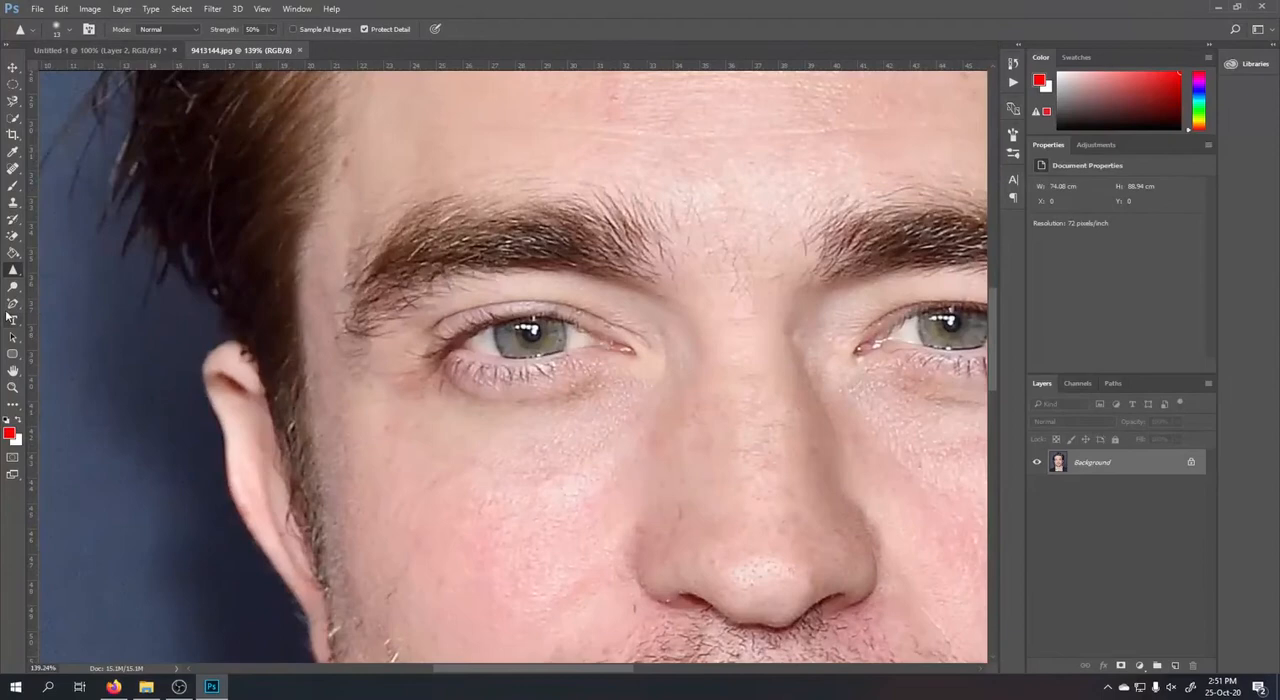
click(12, 272)
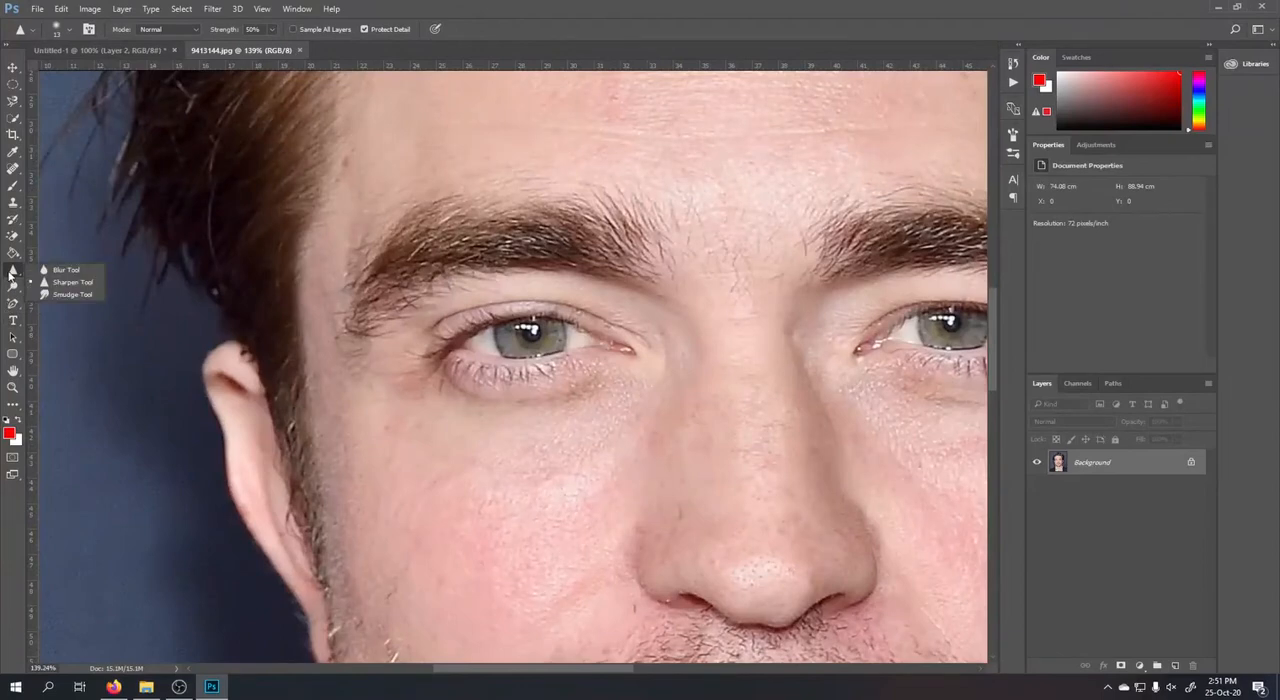
click(94, 270)
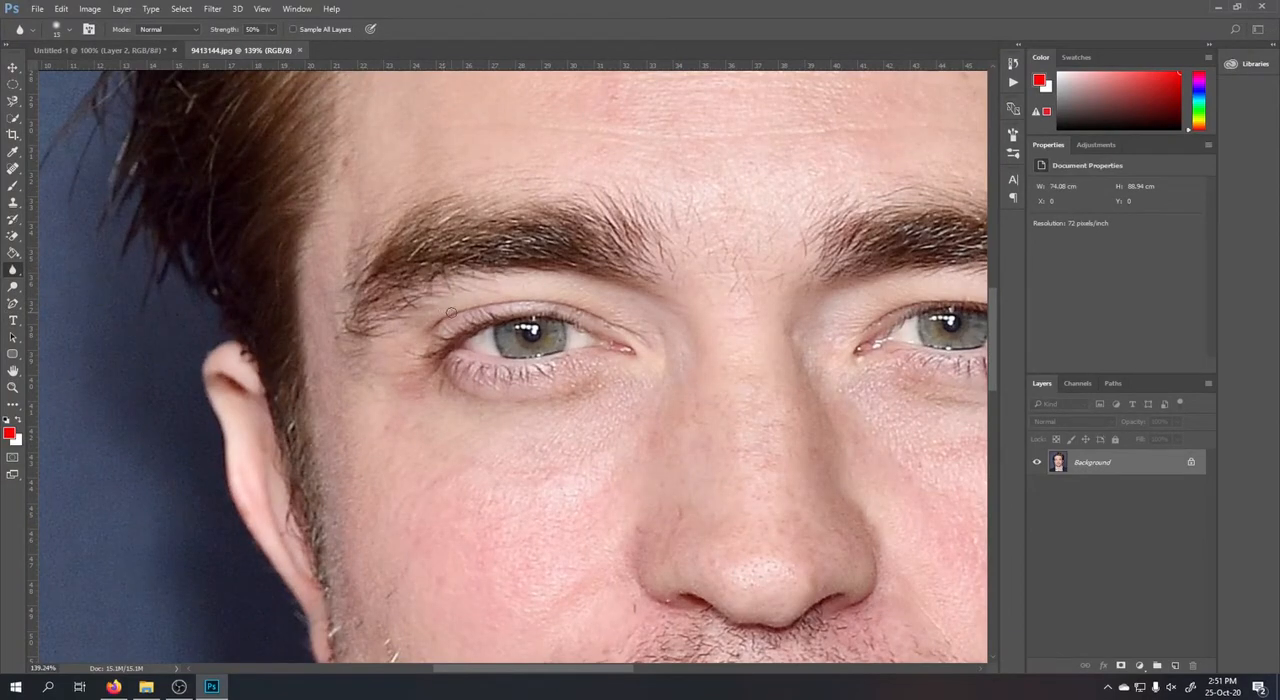
key(bracketright)
key(bracketright)
key(bracketright)
key(bracketright)
key(bracketright)
key(bracketright)
key(bracketright)
key(bracketright)
key(bracketleft)
key(bracketleft)
key(bracketleft)
key(bracketright)
key(bracketright)
key(bracketright)
key(bracketright)
key(bracketleft)
key(bracketleft)
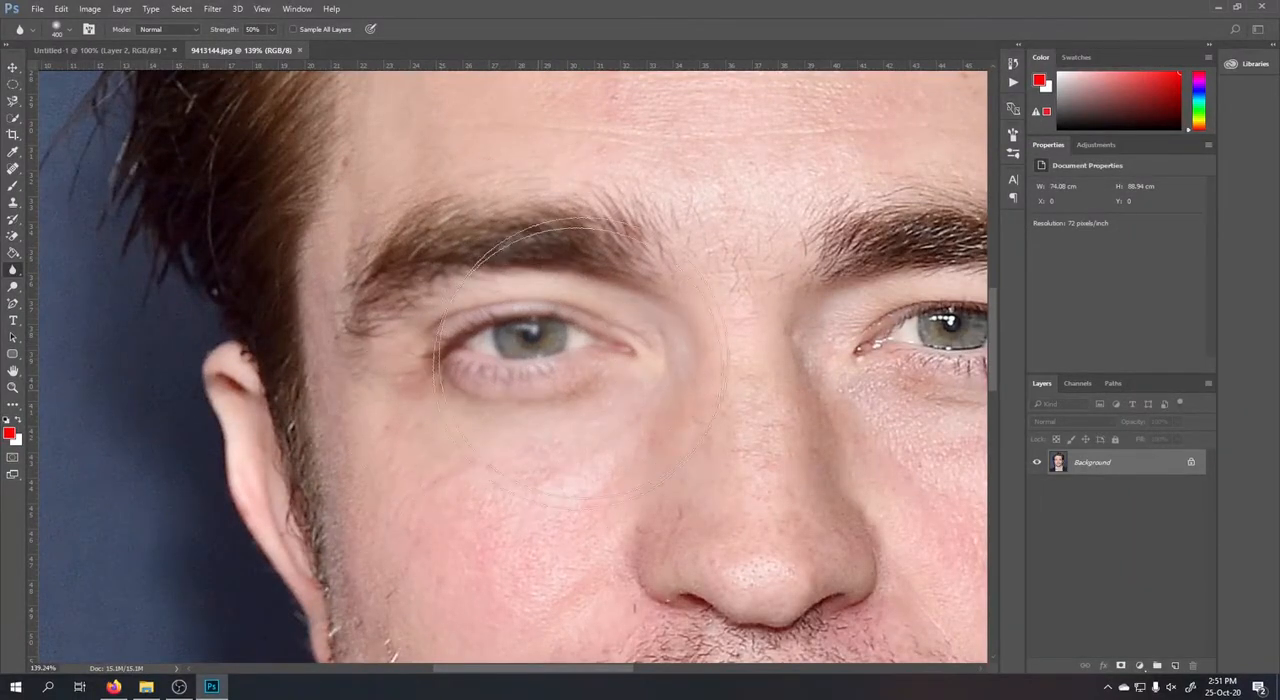
scroll(455, 275, down, 3)
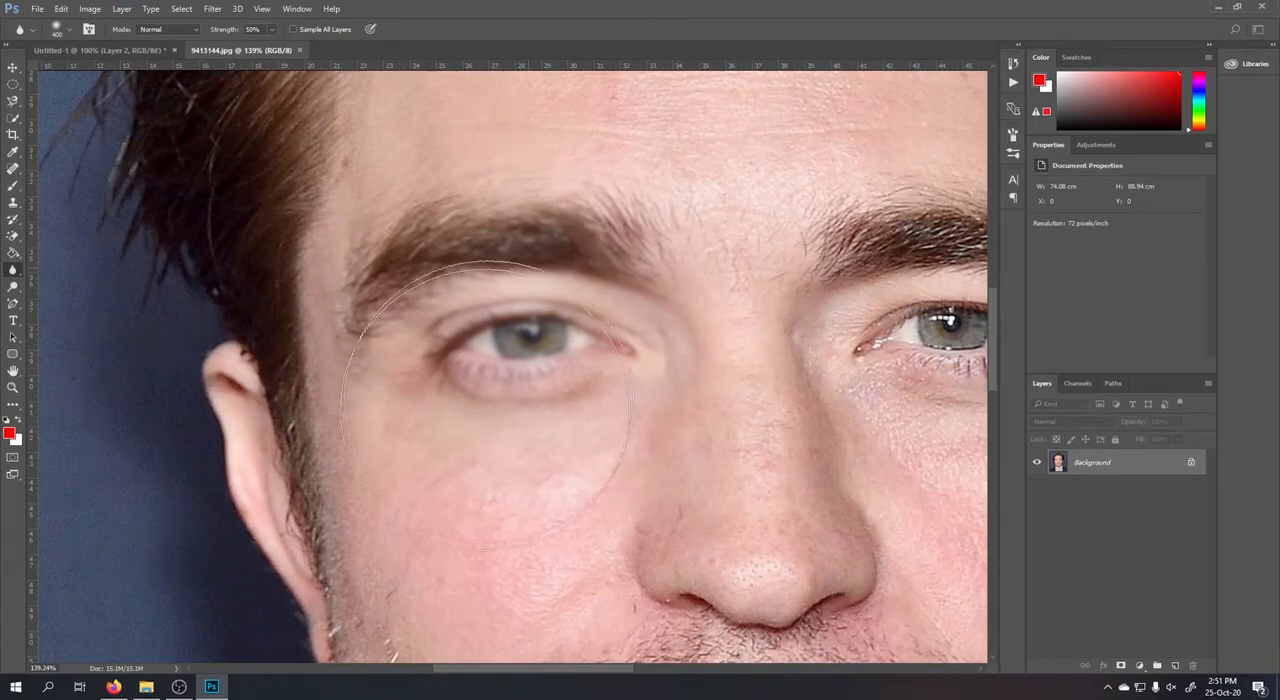
scroll(484, 430, down, 2)
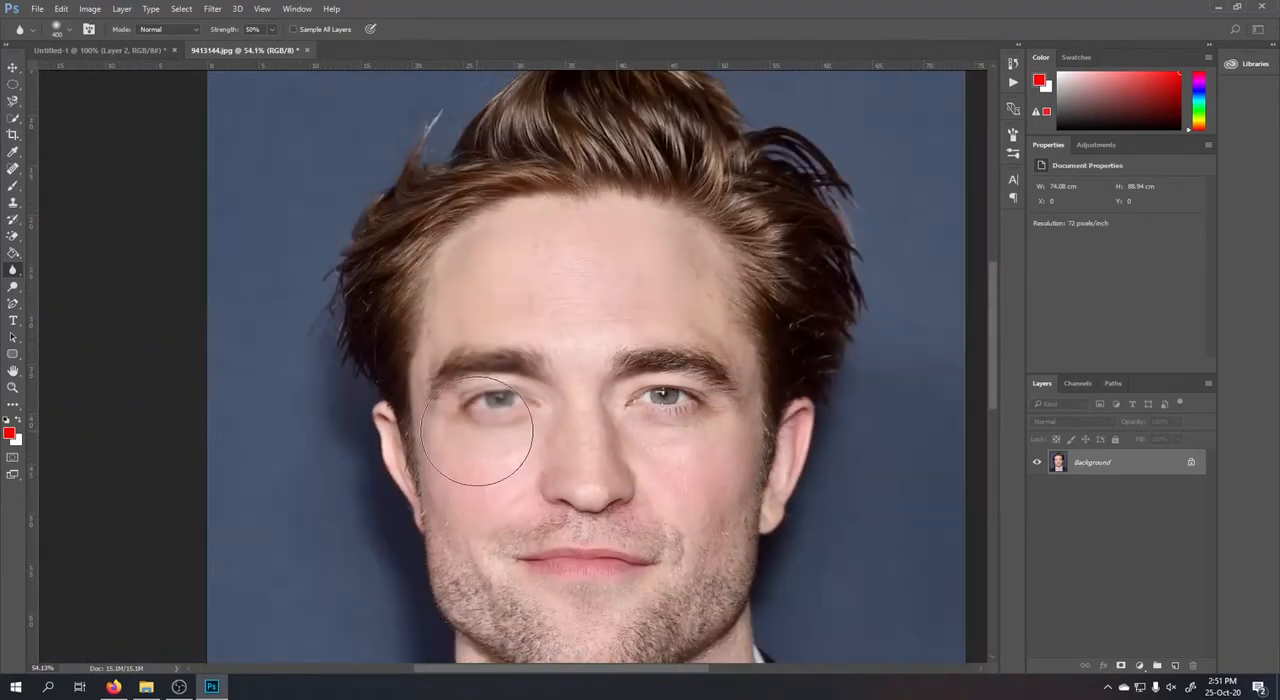
Reduce the Blur tool's brush to 200 px and smooth the skin on the portrait's forehead.
scroll(500, 298, up, 4)
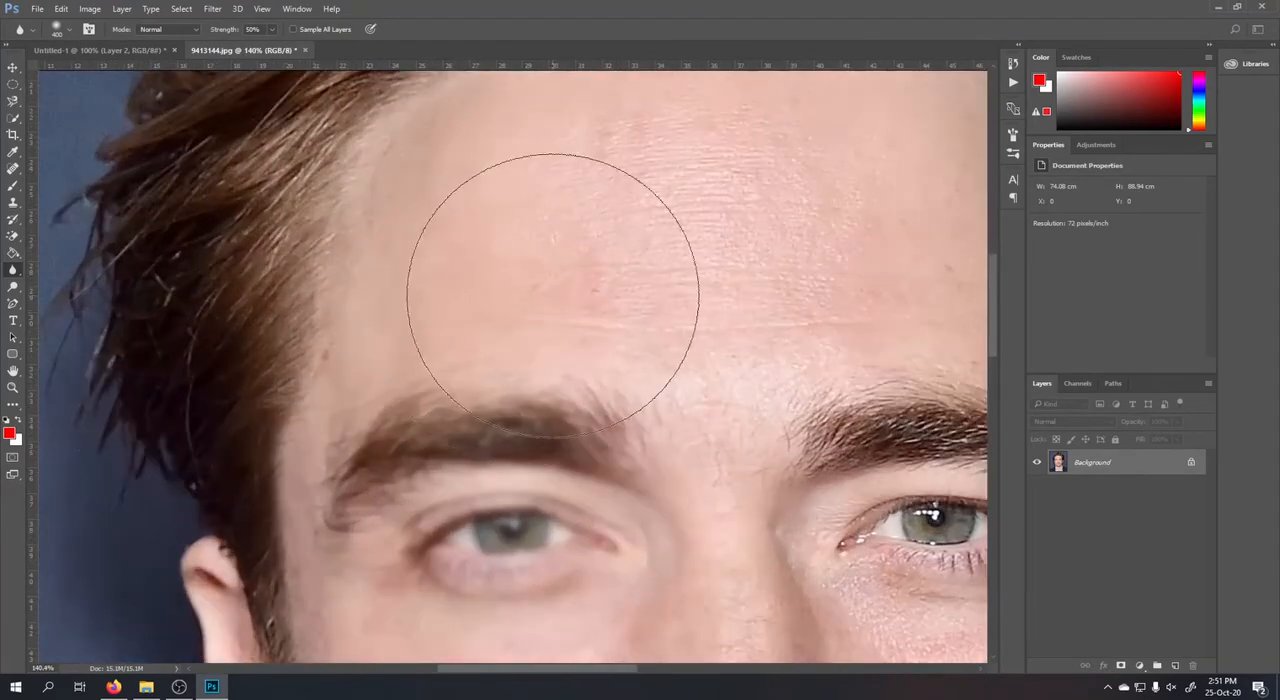
key(bracketleft)
key(bracketleft)
key(bracketleft)
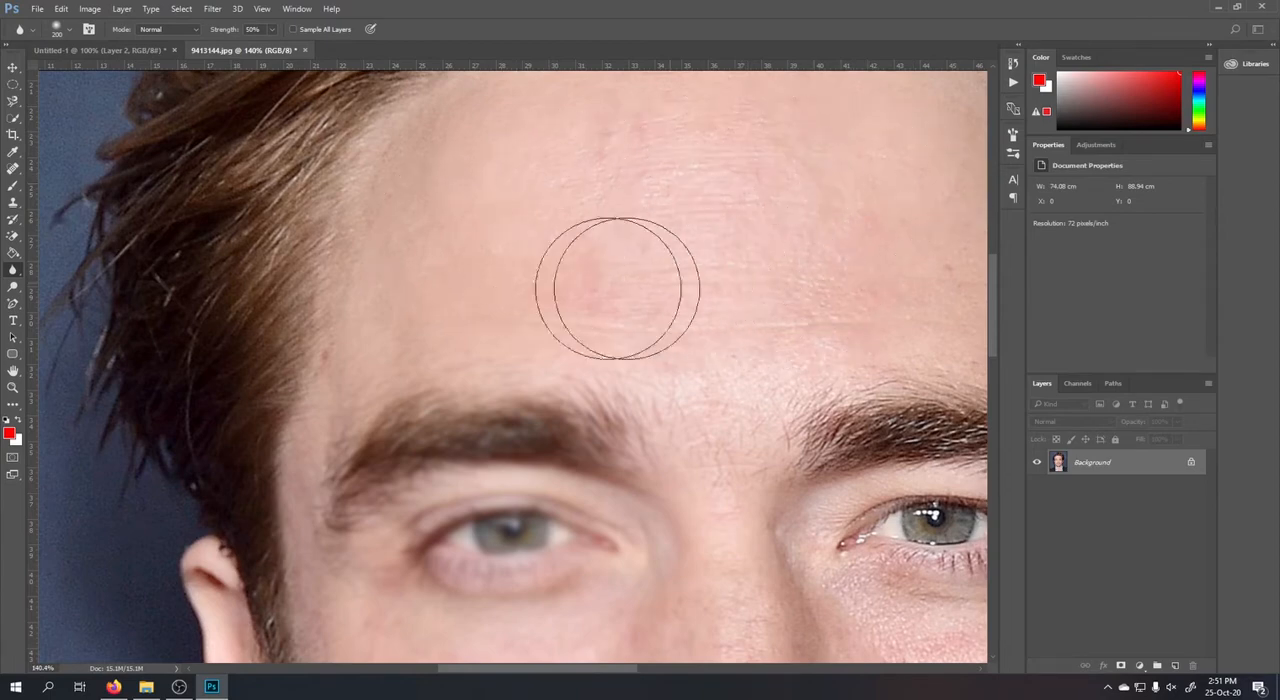
scroll(428, 223, down, 3)
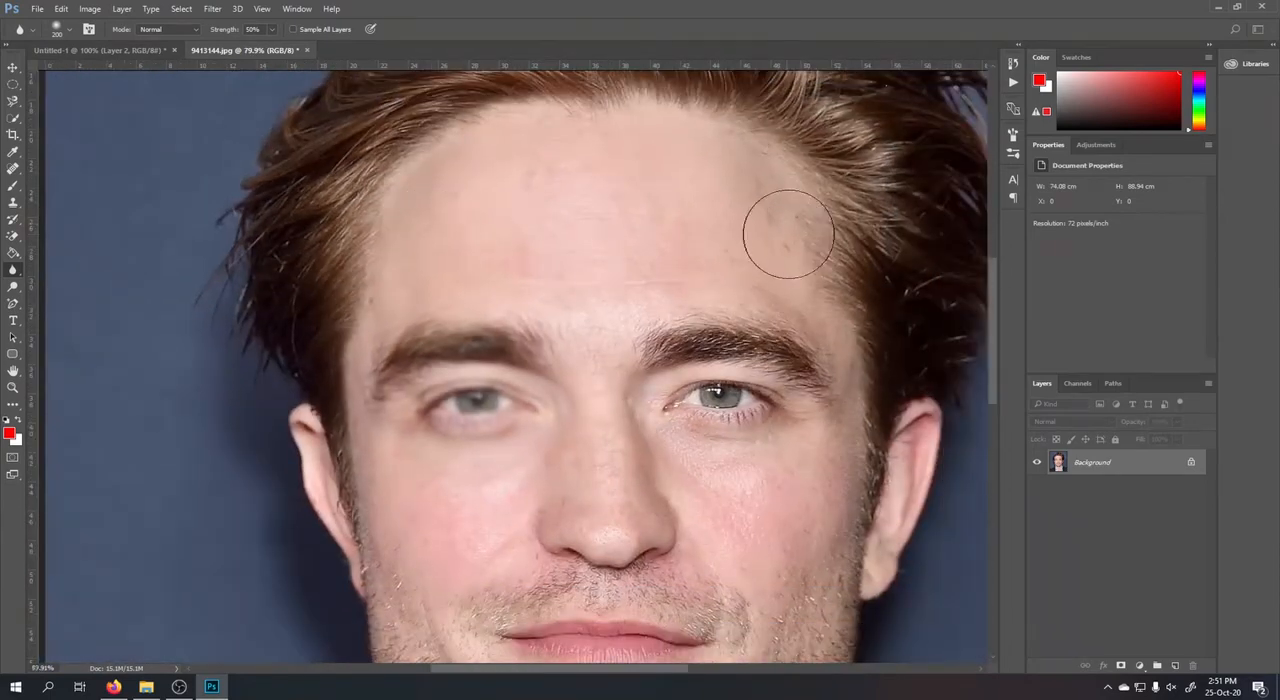
scroll(786, 234, up, 3)
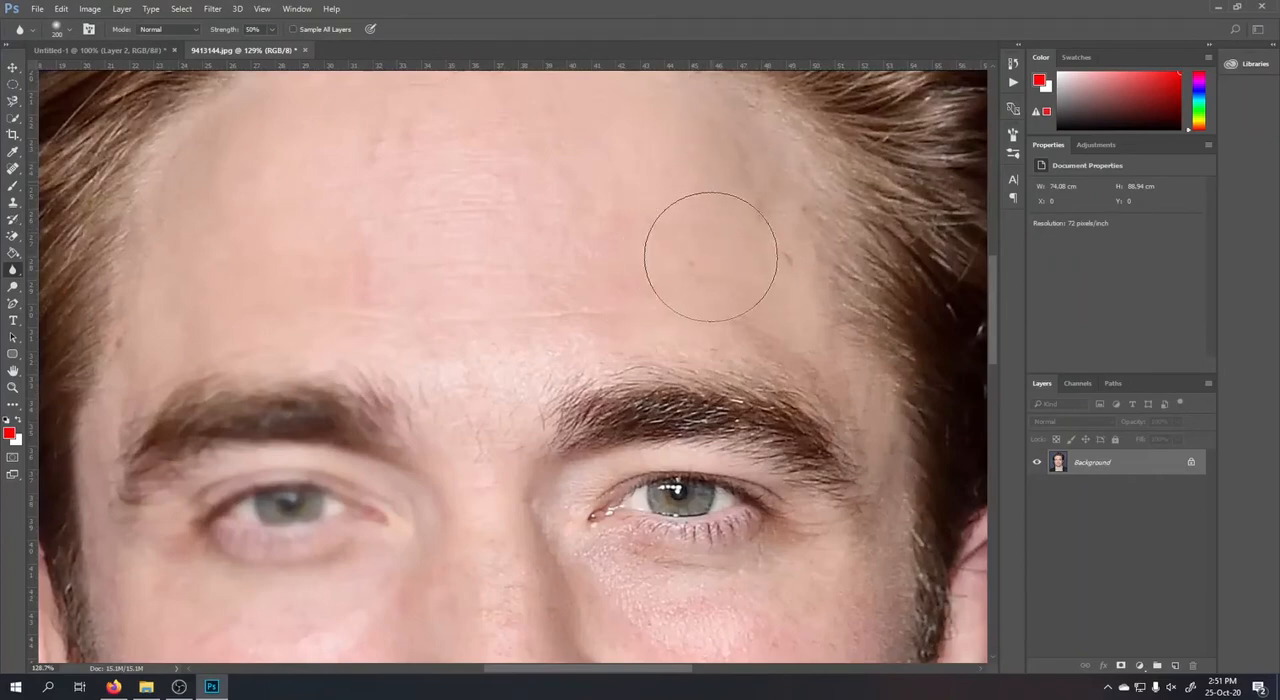
scroll(717, 189, down, 3)
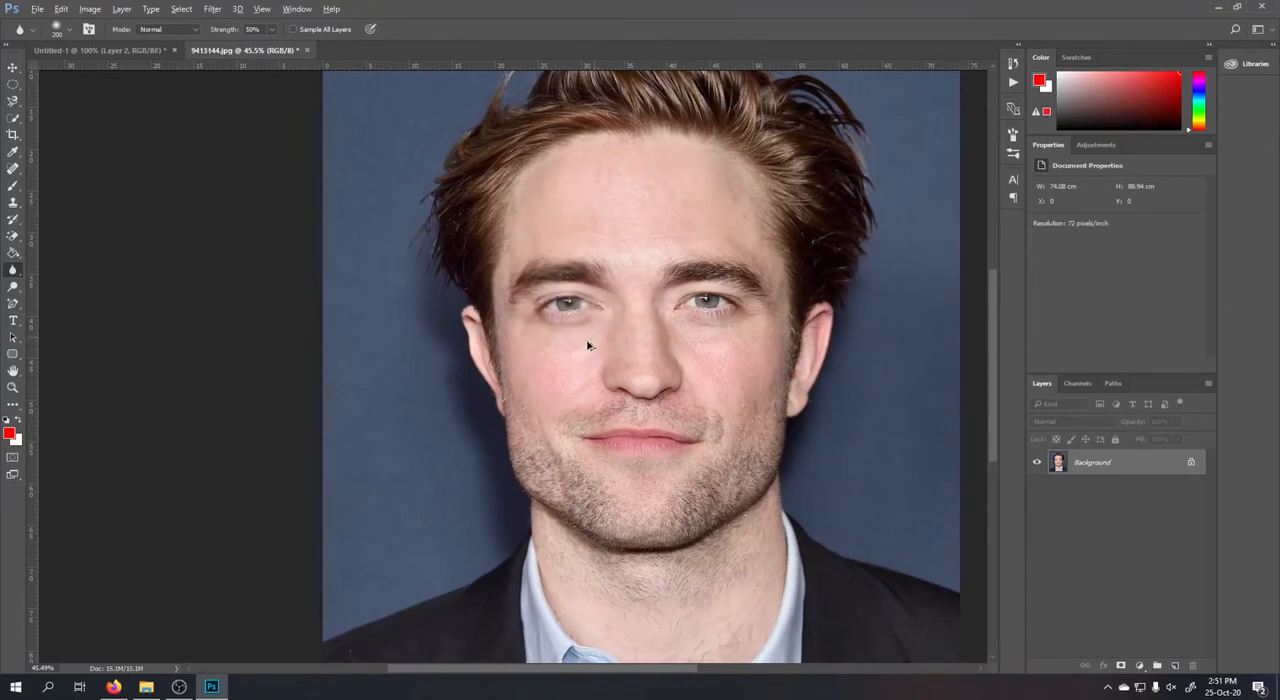
Sharpen the eyebrow on the portrait's left side with the Sharpen tool, using a 300 px brush at 50% strength.
right_click(13, 270)
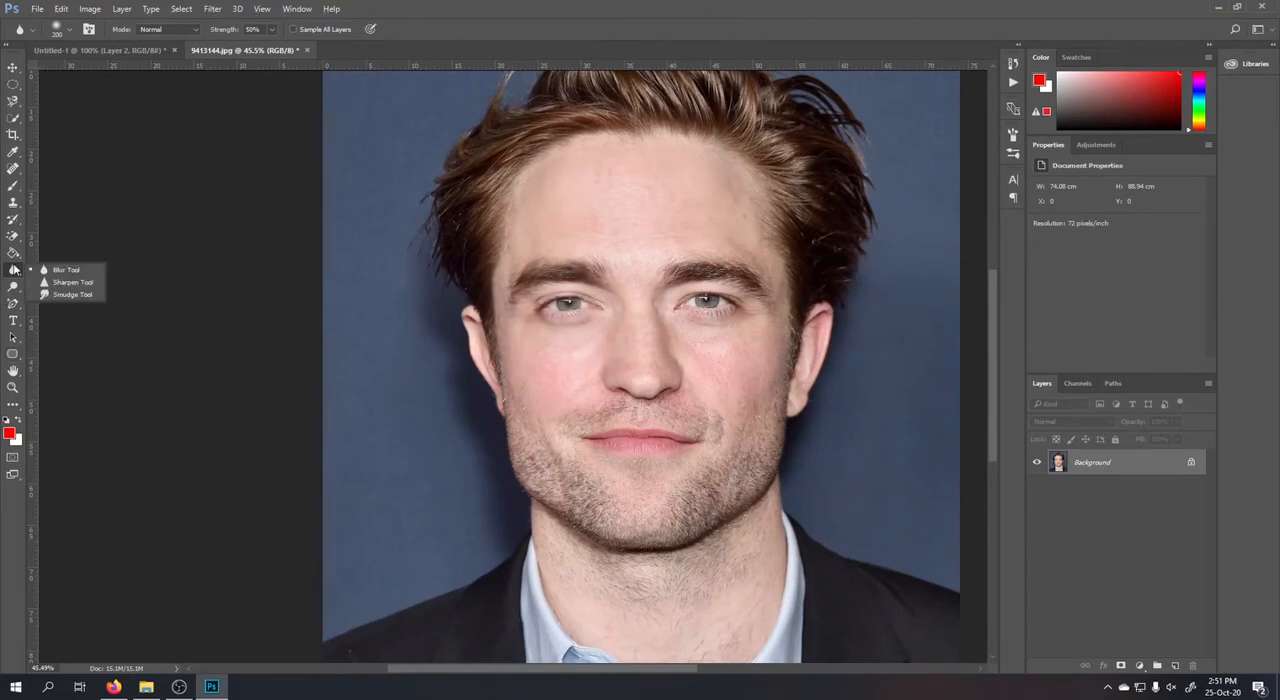
click(71, 282)
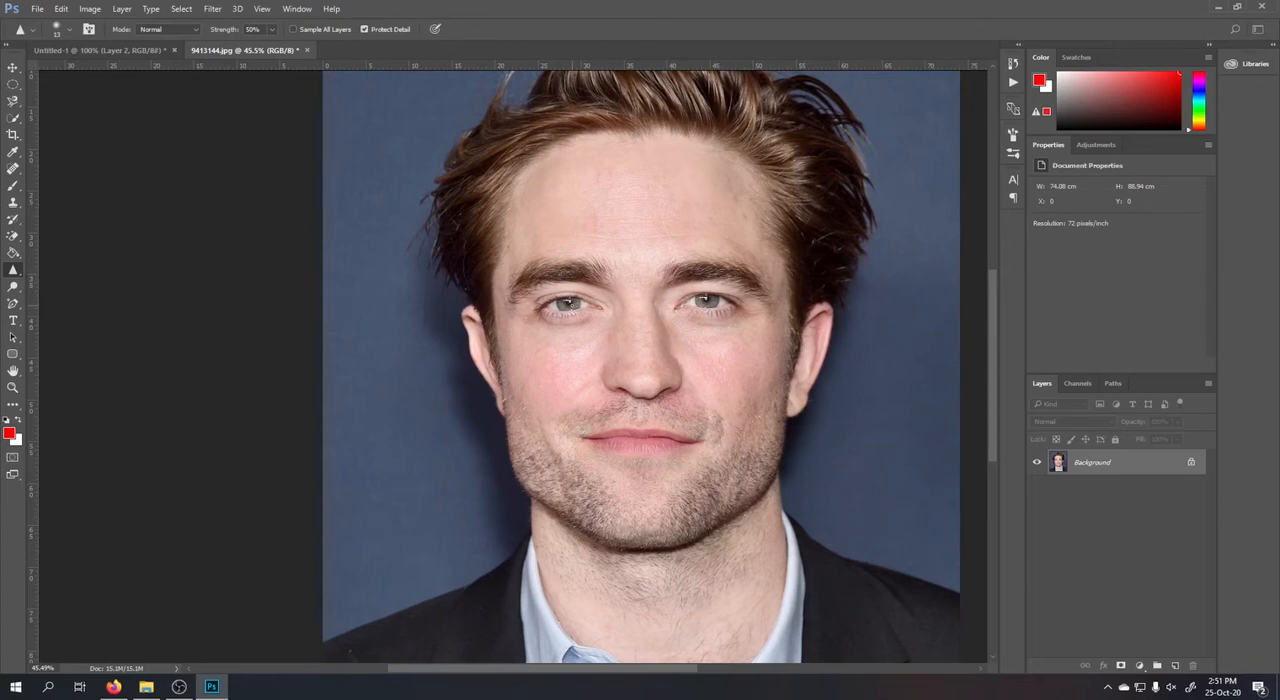
scroll(584, 262, up, 5)
key(bracketright)
key(bracketright)
key(bracketright)
key(bracketright)
key(bracketright)
key(bracketright)
key(bracketright)
key(bracketright)
key(bracketright)
key(bracketright)
key(bracketright)
key(bracketright)
key(bracketright)
key(bracketright)
key(bracketright)
key(bracketright)
key(bracketright)
key(bracketright)
key(bracketright)
key(bracketright)
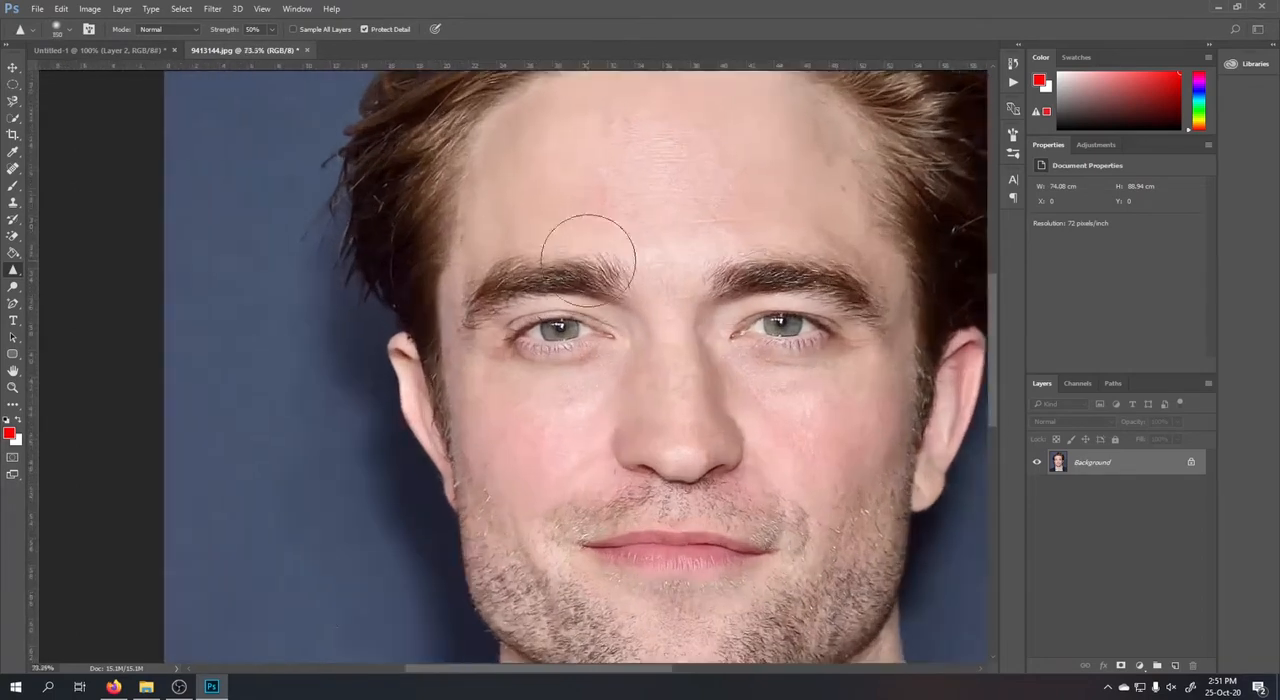
key(bracketleft)
key(bracketleft)
key(bracketleft)
scroll(670, 278, up, 4)
key(bracketleft)
key(bracketleft)
key(bracketleft)
key(bracketleft)
key(bracketleft)
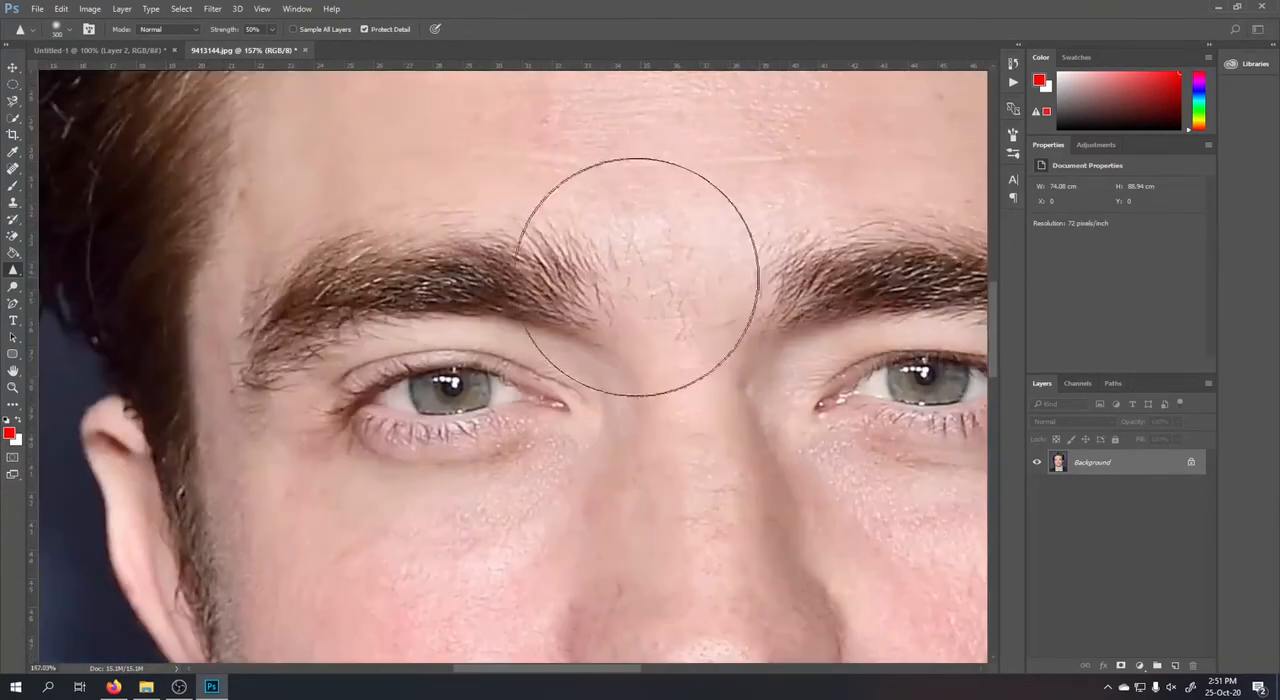
mouse_move(435, 262)
mouse_down()
mouse_move(649, 273)
mouse_move(475, 255)
mouse_move(337, 283)
mouse_move(555, 254)
mouse_move(710, 251)
mouse_move(316, 268)
mouse_move(421, 247)
mouse_move(669, 259)
mouse_move(341, 272)
mouse_move(655, 218)
mouse_move(227, 260)
mouse_move(632, 240)
mouse_move(242, 253)
mouse_move(439, 233)
mouse_move(587, 243)
mouse_move(262, 299)
mouse_move(612, 265)
mouse_up()
scroll(612, 262, down, 5)
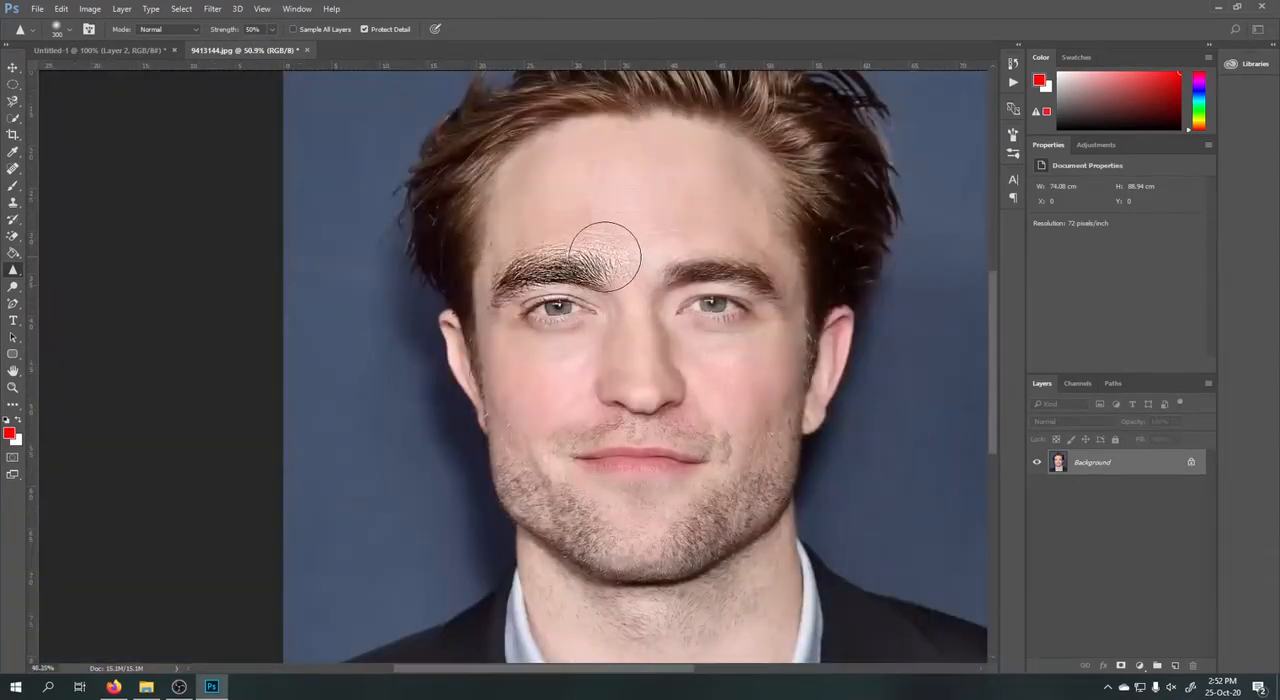
Undo the last sharpening of the eyebrow on the portrait's left side.
scroll(606, 253, down, 2)
scroll(640, 250, up, 5)
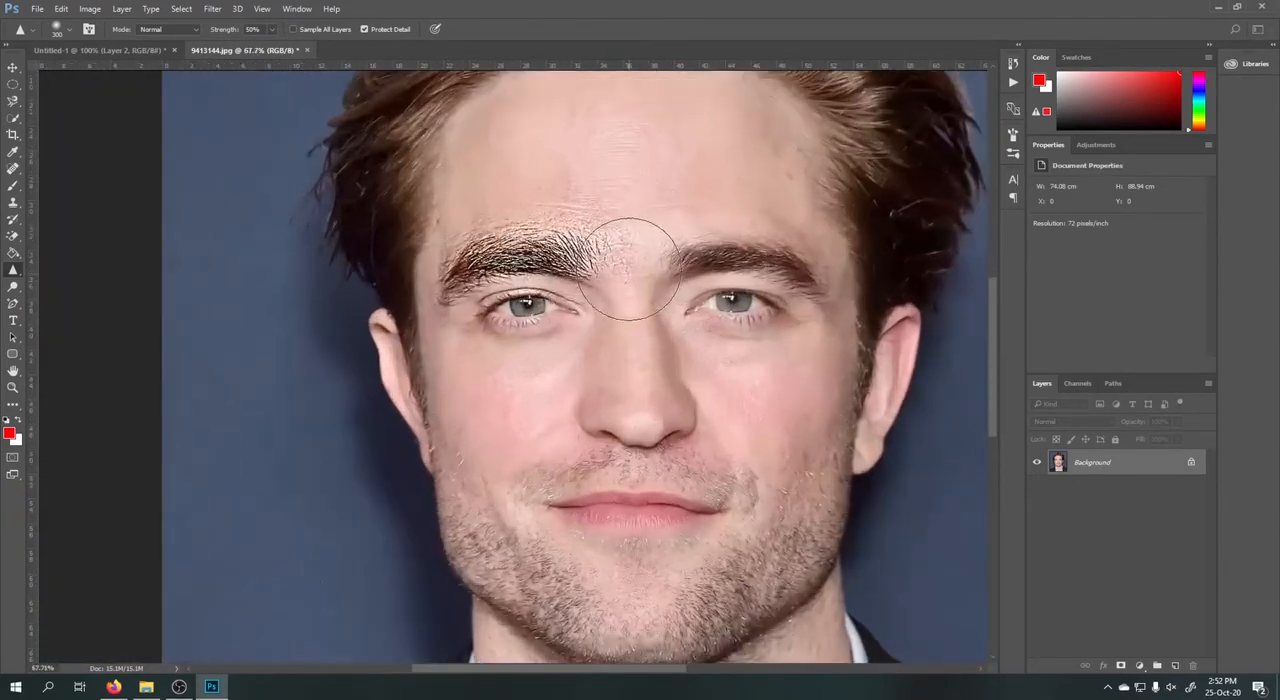
key(ctrl+z)
Smear the forehead and the hairline on the portrait's right side with the Smudge tool, using a 250 px brush at 50% strength.
right_click(16, 279)
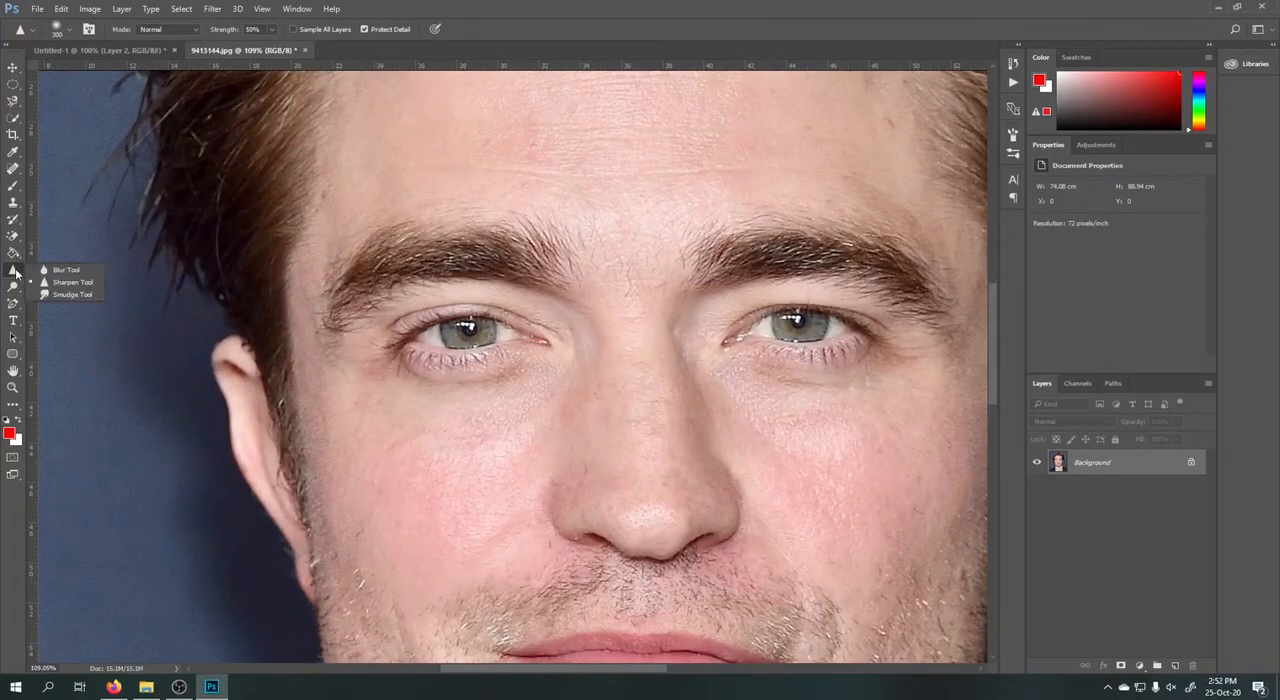
click(70, 294)
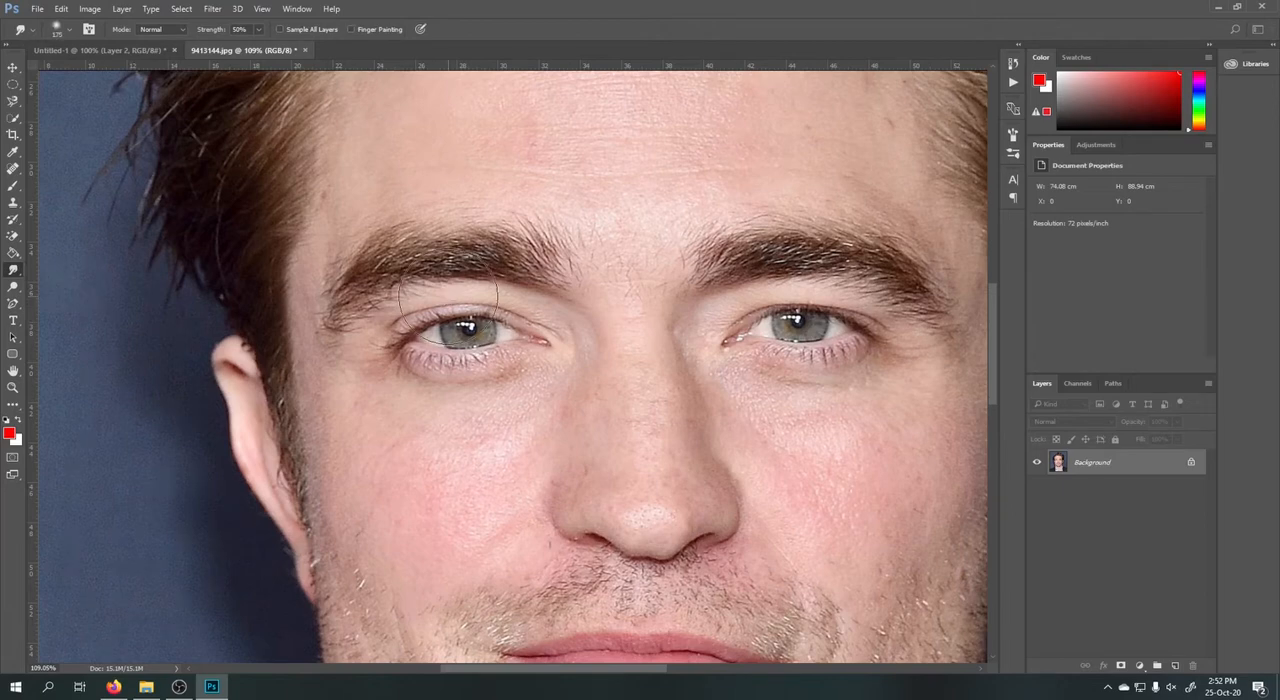
key(bracketright)
key(bracketright)
key(bracketright)
key(bracketright)
key(bracketright)
key(bracketright)
key(bracketright)
key(bracketright)
key(bracketright)
alt+scroll(690, 325, down, 3)
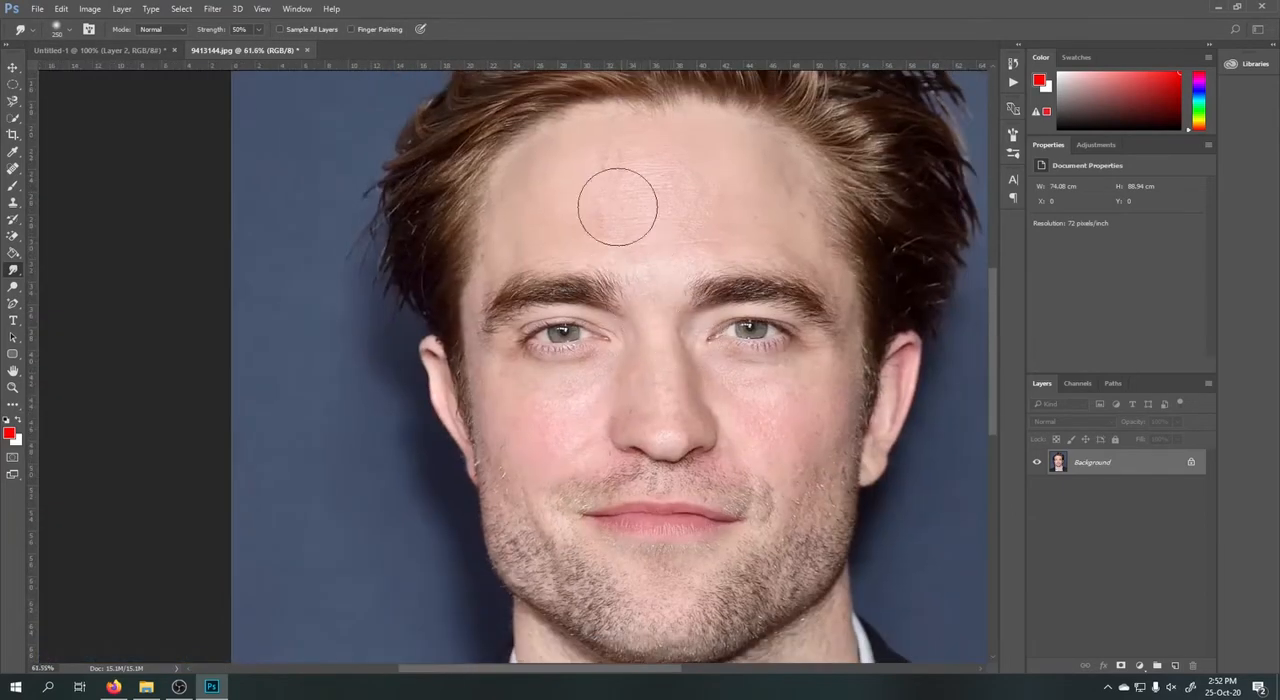
mouse_move(608, 174)
mouse_down()
mouse_move(501, 204)
mouse_move(634, 184)
mouse_move(794, 191)
mouse_move(547, 191)
mouse_move(730, 161)
mouse_move(874, 163)
mouse_move(612, 203)
mouse_move(625, 240)
mouse_move(894, 248)
mouse_move(562, 228)
mouse_move(794, 226)
mouse_move(824, 107)
mouse_move(701, 148)
mouse_move(603, 234)
mouse_move(693, 88)
mouse_move(715, 192)
mouse_up()
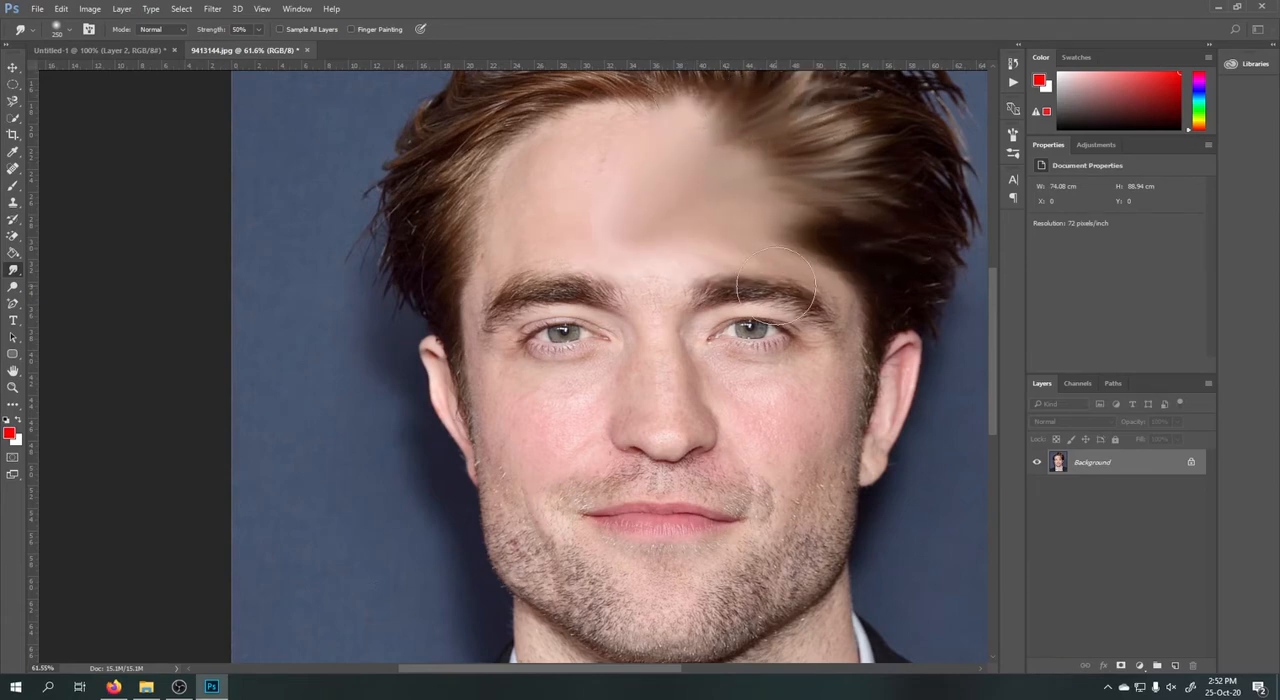
Undo the smudge strokes on the forehead and hair.
key(ctrl+alt+z)
key(ctrl+alt+z)
key(ctrl+alt+z)
key(ctrl+alt+z)
key(ctrl+alt+z)
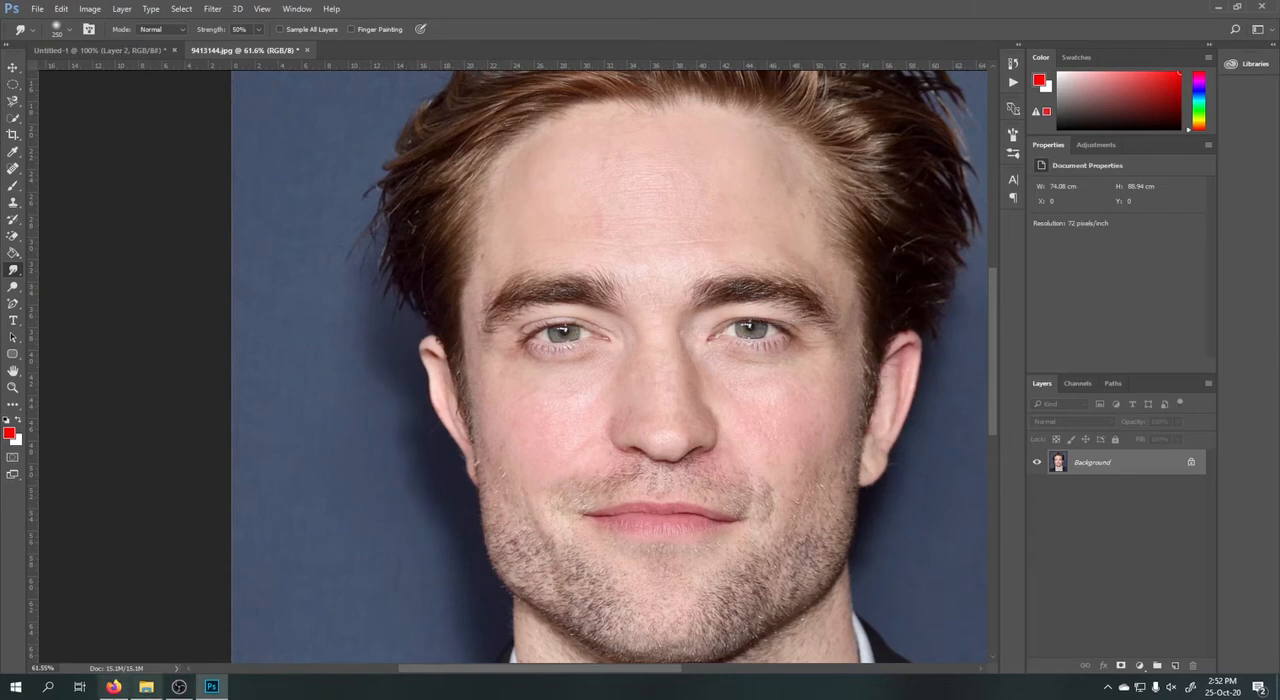
Switch to Firefox and search the web for "smudge painting" from the New Tab page.
click(113, 686)
click(609, 11)
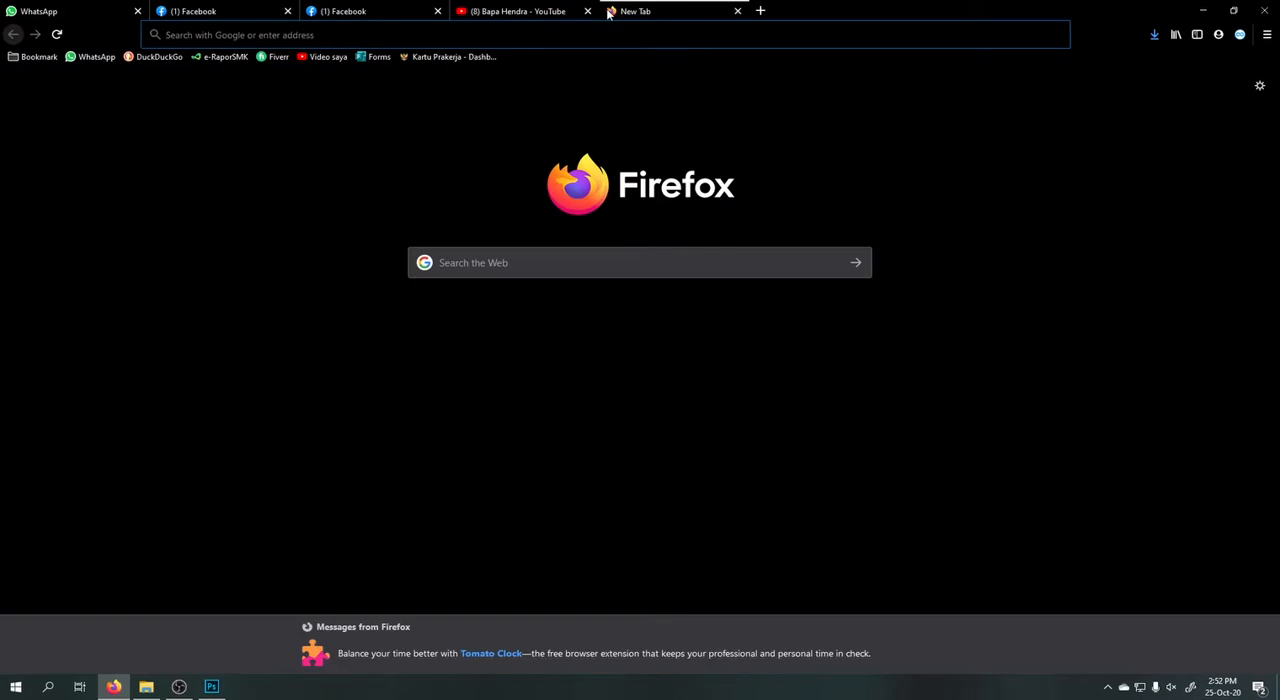
text(s)
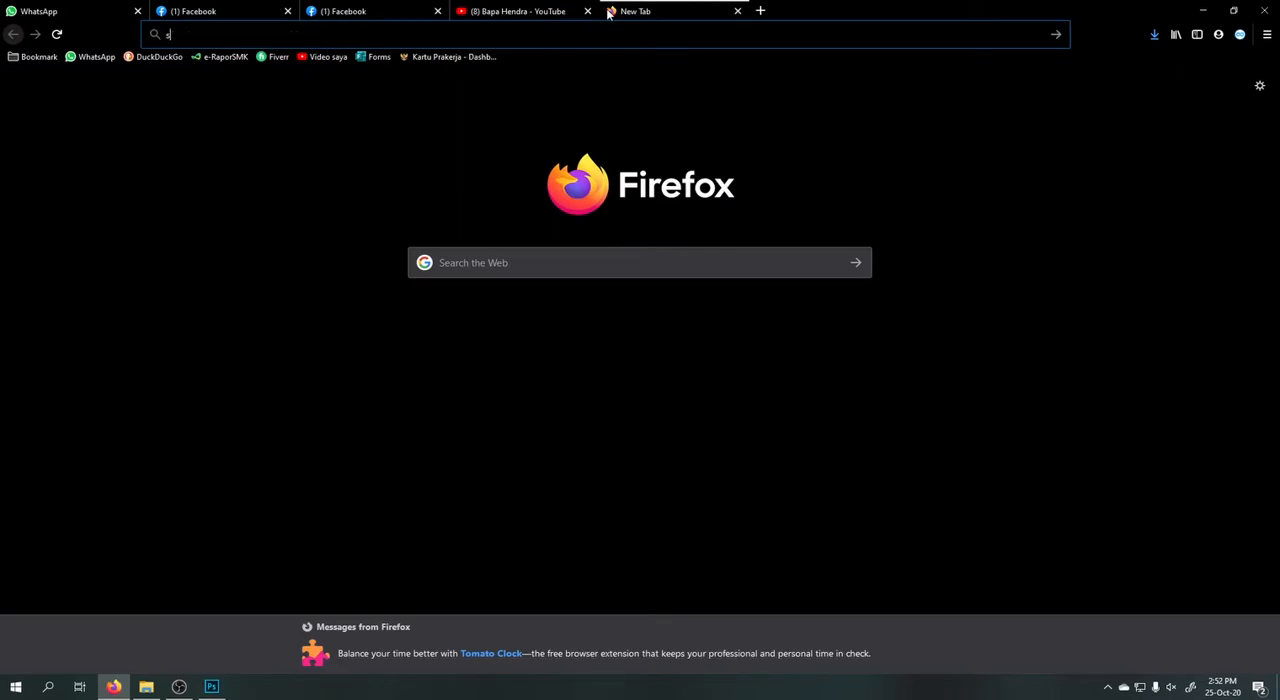
text(mudge pai)
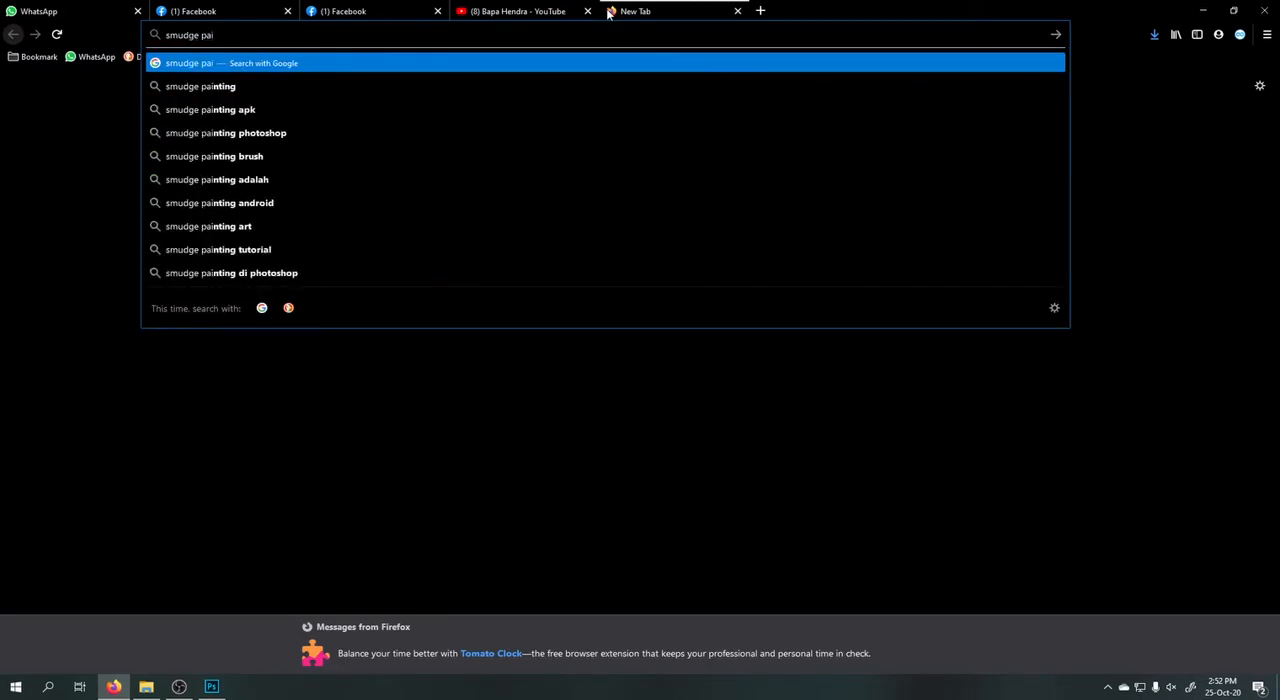
text(ntning)
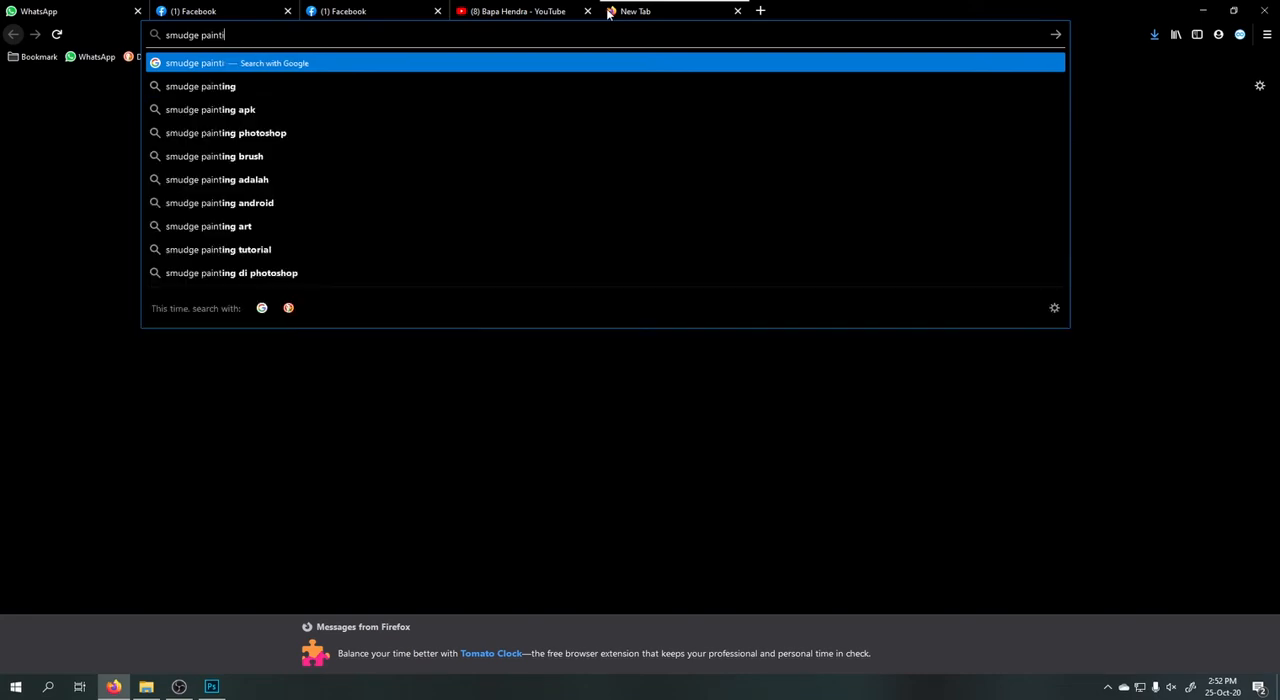
key(Return)
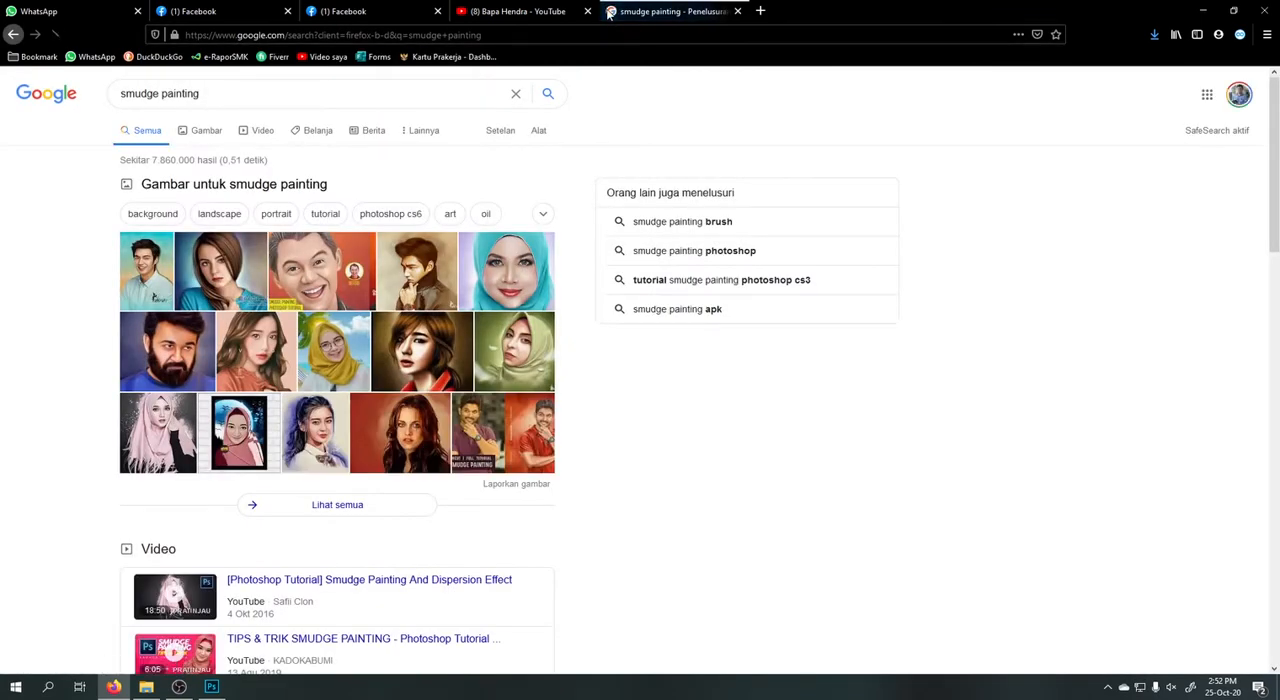
Show the image results for smudge painting and preview several example portraits, including the old man in a dark hat.
click(206, 131)
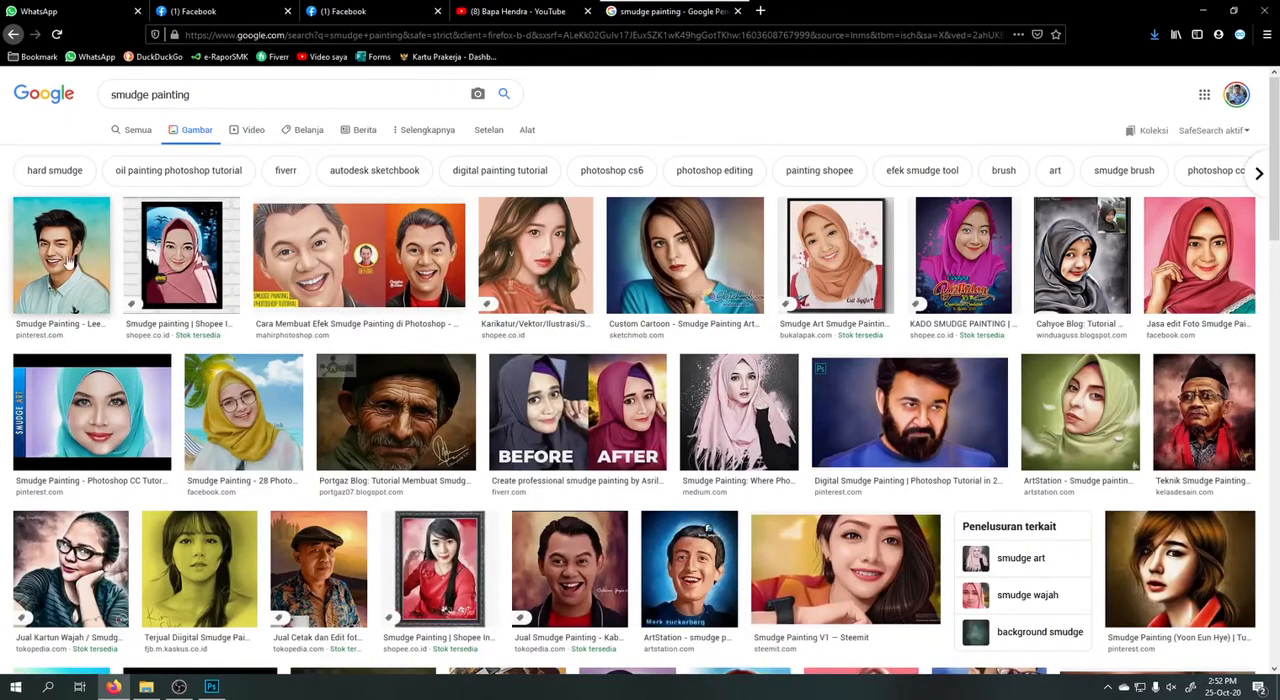
click(358, 408)
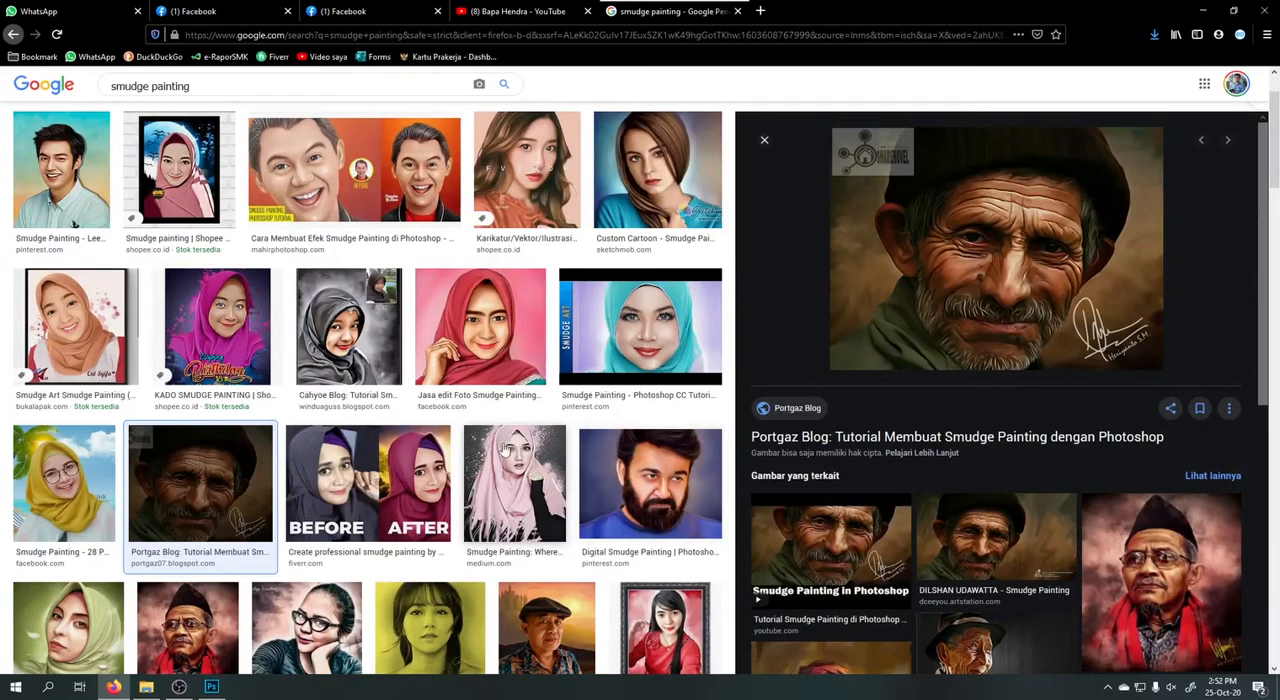
click(497, 313)
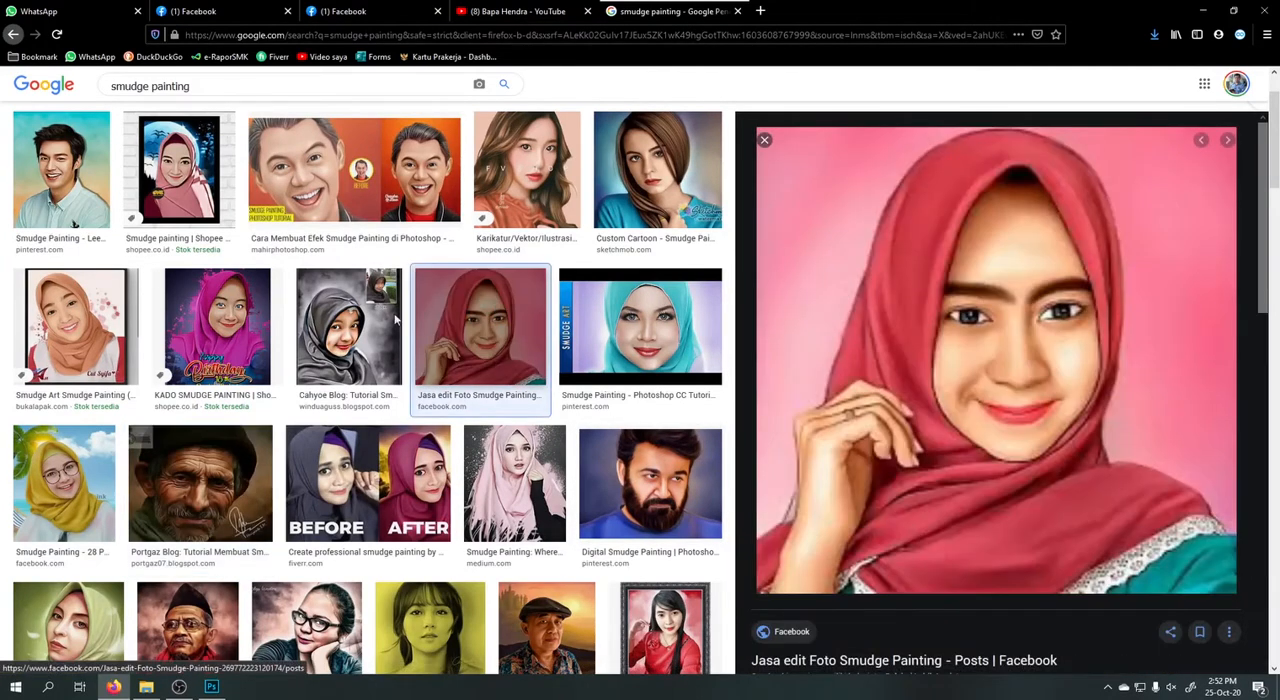
click(318, 344)
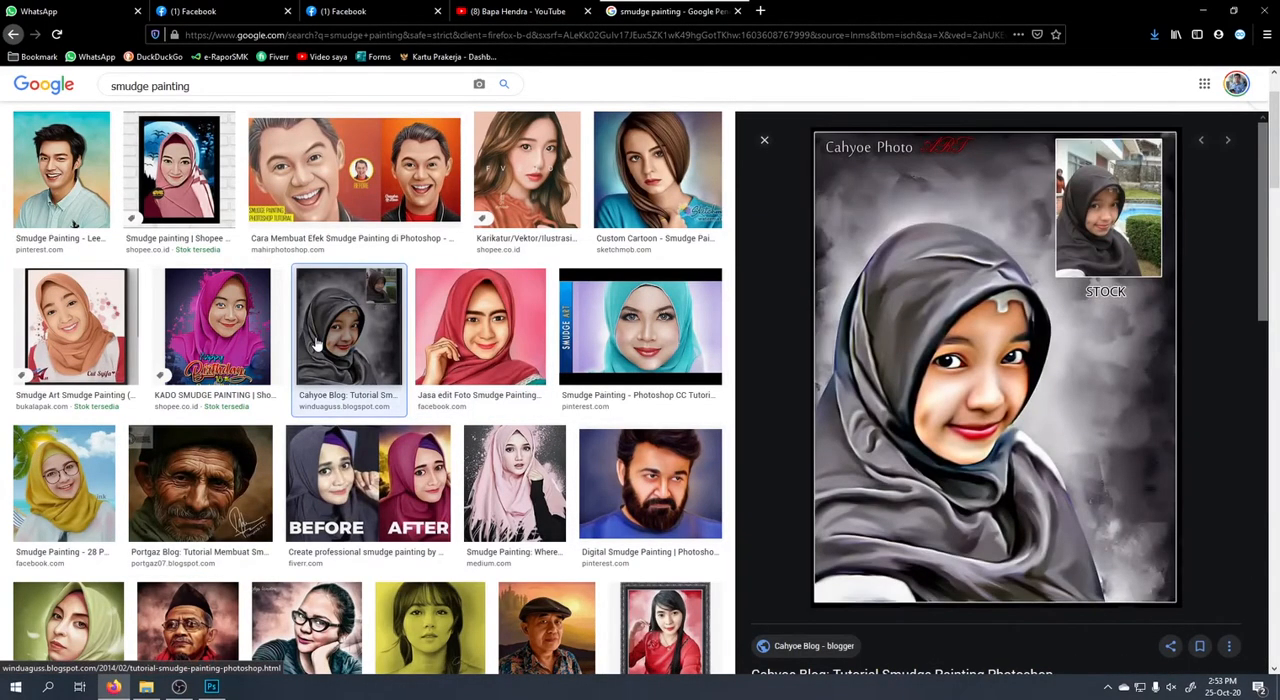
click(198, 497)
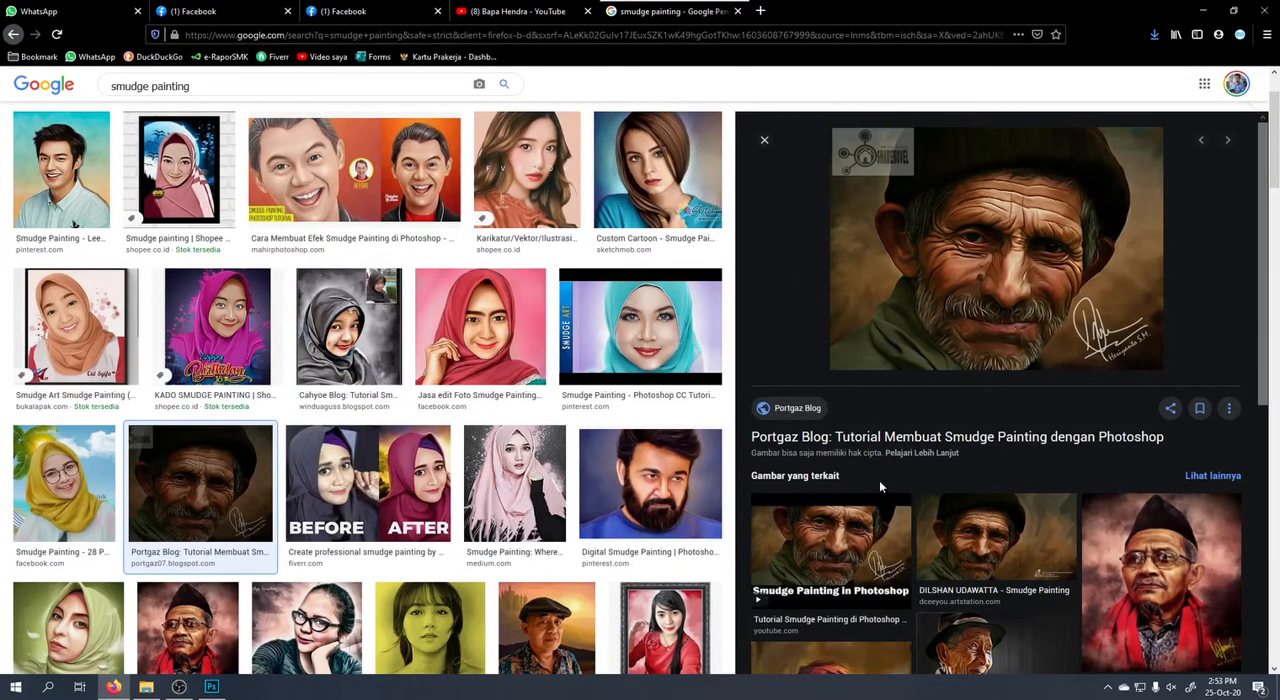
Return to Photoshop and lighten the portrait's forehead with the Dodge tool, using a 600 px brush, Midtones range and 50% exposure.
click(208, 688)
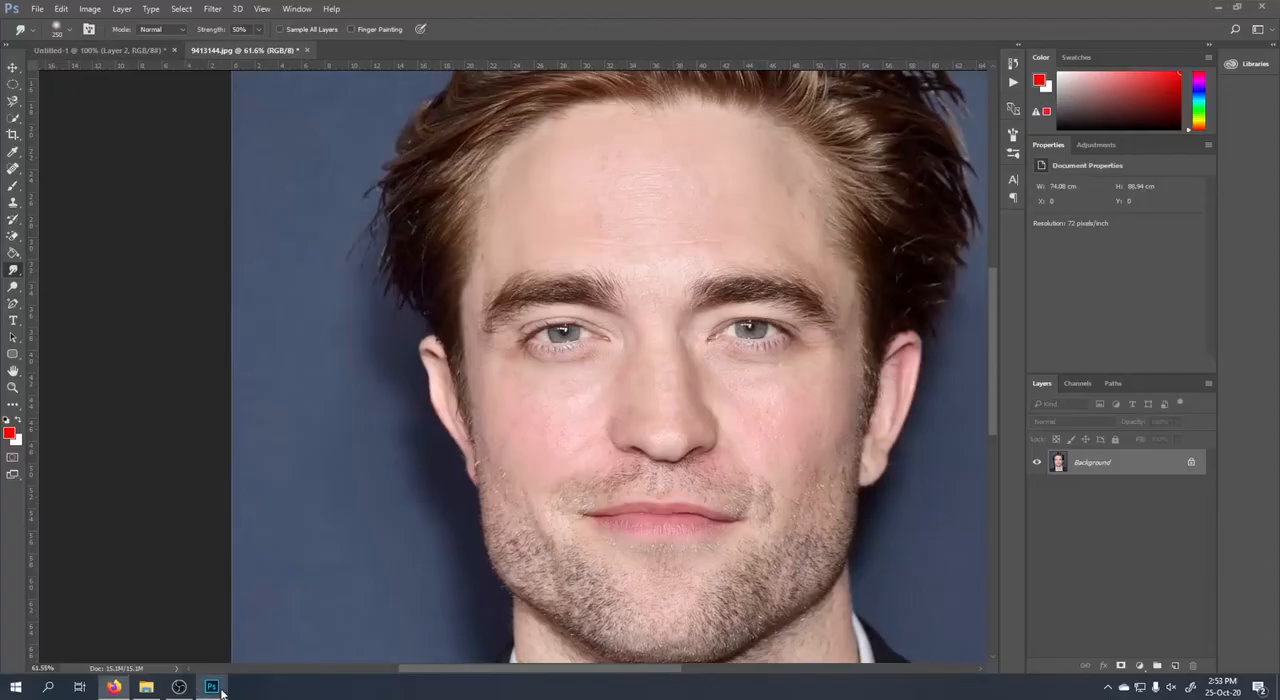
click(7, 289)
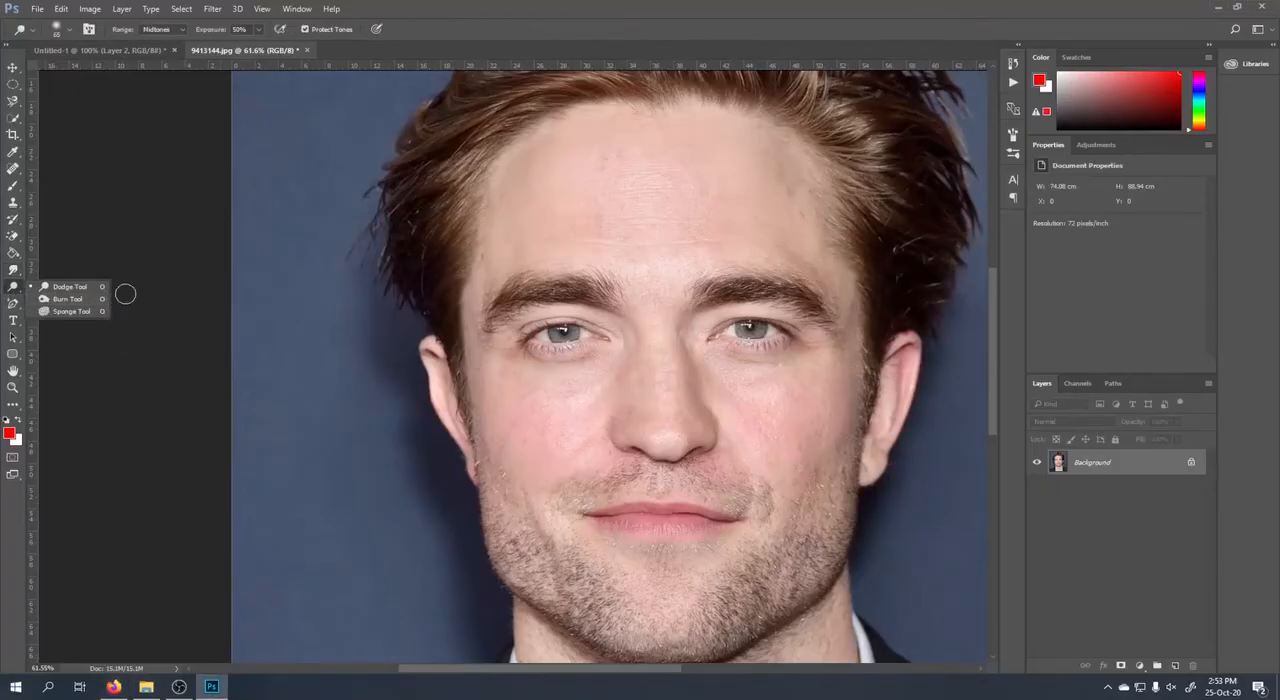
click(70, 288)
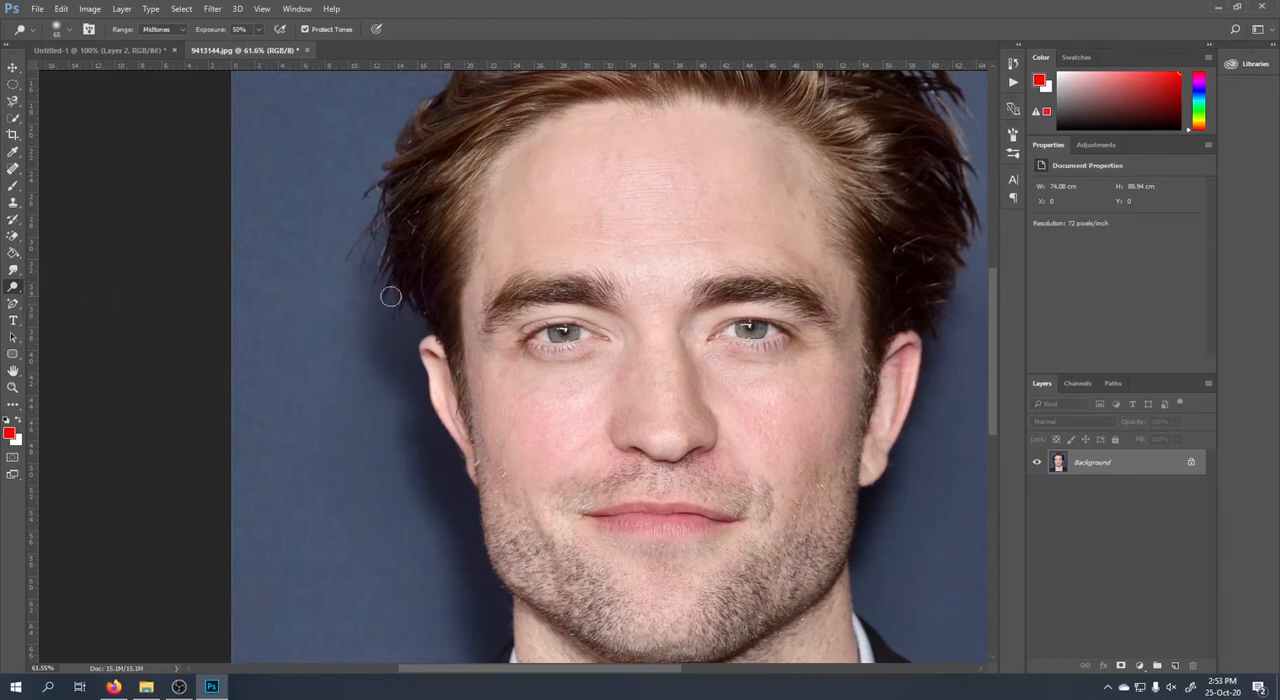
key(bracketright)
key(bracketright)
key(bracketright)
key(bracketright)
key(bracketright)
key(bracketright)
key(bracketright)
key(bracketright)
key(bracketright)
key(bracketright)
key(bracketright)
key(bracketright)
key(bracketright)
key(bracketright)
key(bracketright)
key(bracketleft)
key(bracketleft)
key(bracketleft)
key(bracketleft)
key(bracketleft)
mouse_move(799, 271)
mouse_down()
mouse_move(682, 320)
mouse_move(554, 321)
mouse_move(577, 323)
mouse_move(561, 345)
mouse_move(541, 332)
mouse_move(546, 373)
mouse_move(766, 454)
mouse_move(706, 195)
mouse_move(749, 156)
mouse_move(866, 173)
mouse_move(911, 247)
mouse_move(887, 188)
mouse_move(907, 272)
mouse_move(735, 147)
mouse_move(815, 146)
mouse_move(712, 150)
mouse_move(471, 193)
mouse_up()
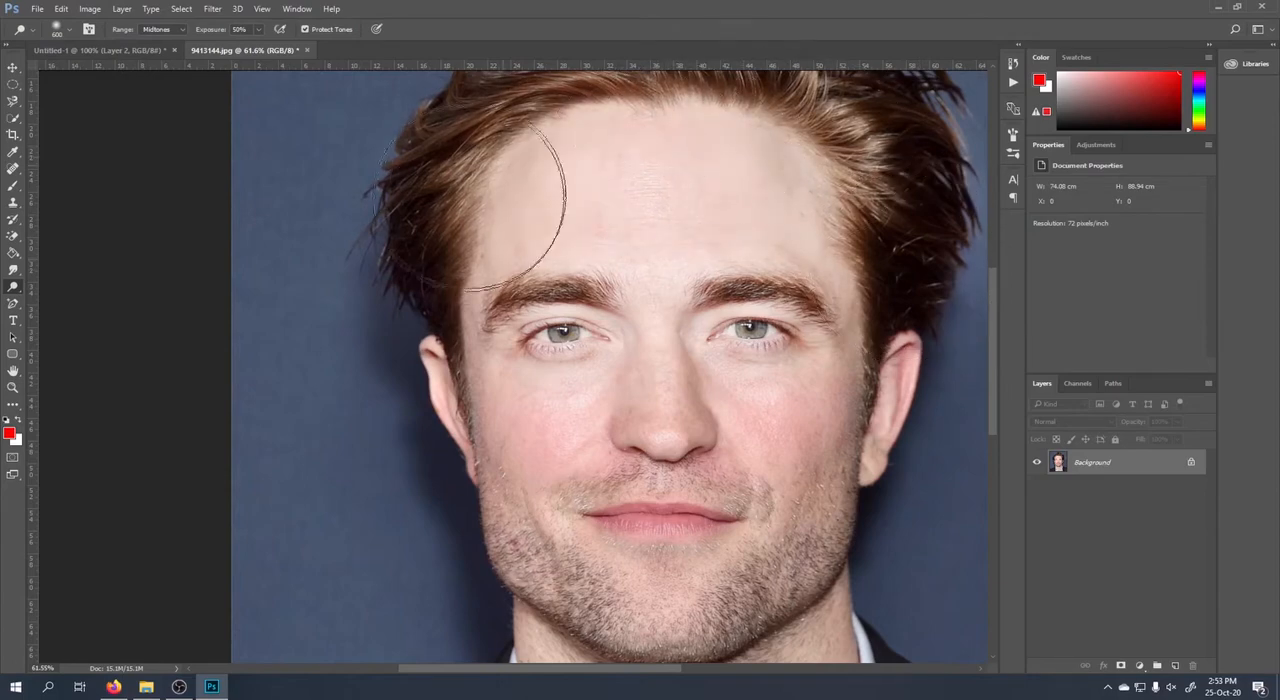
Enlarge the Dodge tool's brush to 1300 px and lighten the whole face.
scroll(612, 230, down, 6)
scroll(650, 290, down, 3)
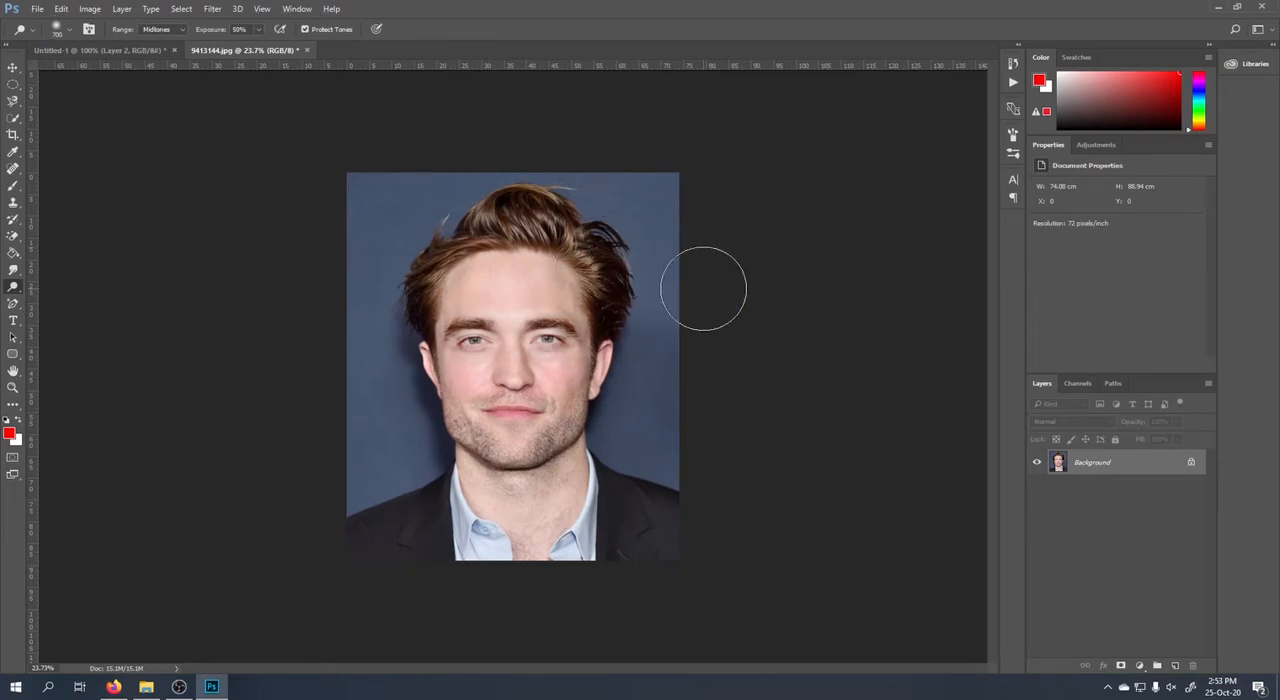
key(bracketright)
key(bracketright)
key(bracketright)
key(bracketright)
key(bracketright)
key(bracketright)
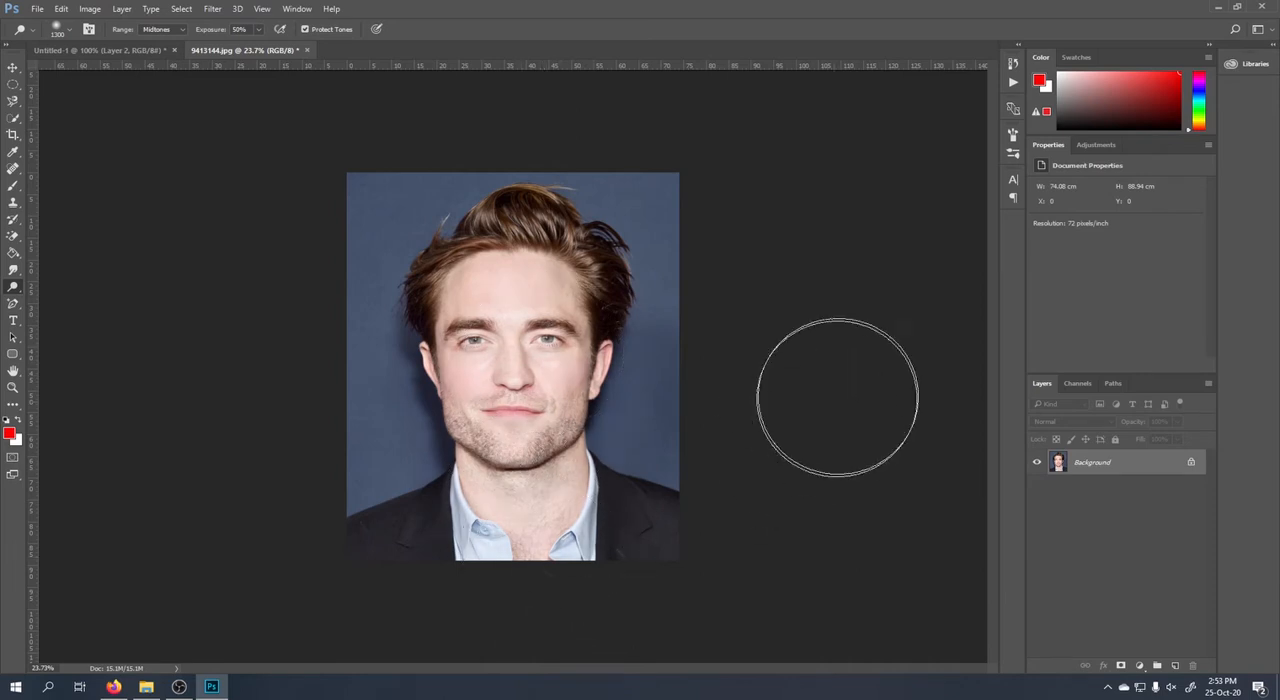
scroll(837, 397, down, 2)
scroll(457, 329, up, 5)
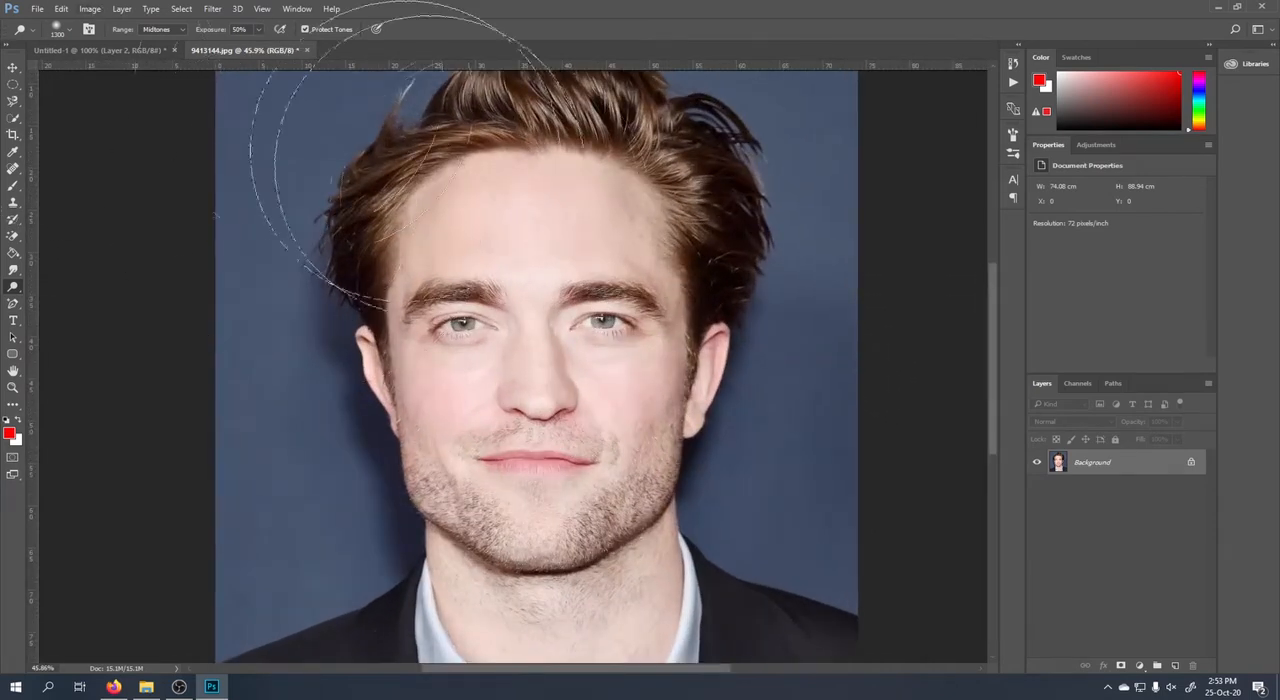
scroll(540, 360, down, 3)
scroll(508, 272, up, 1)
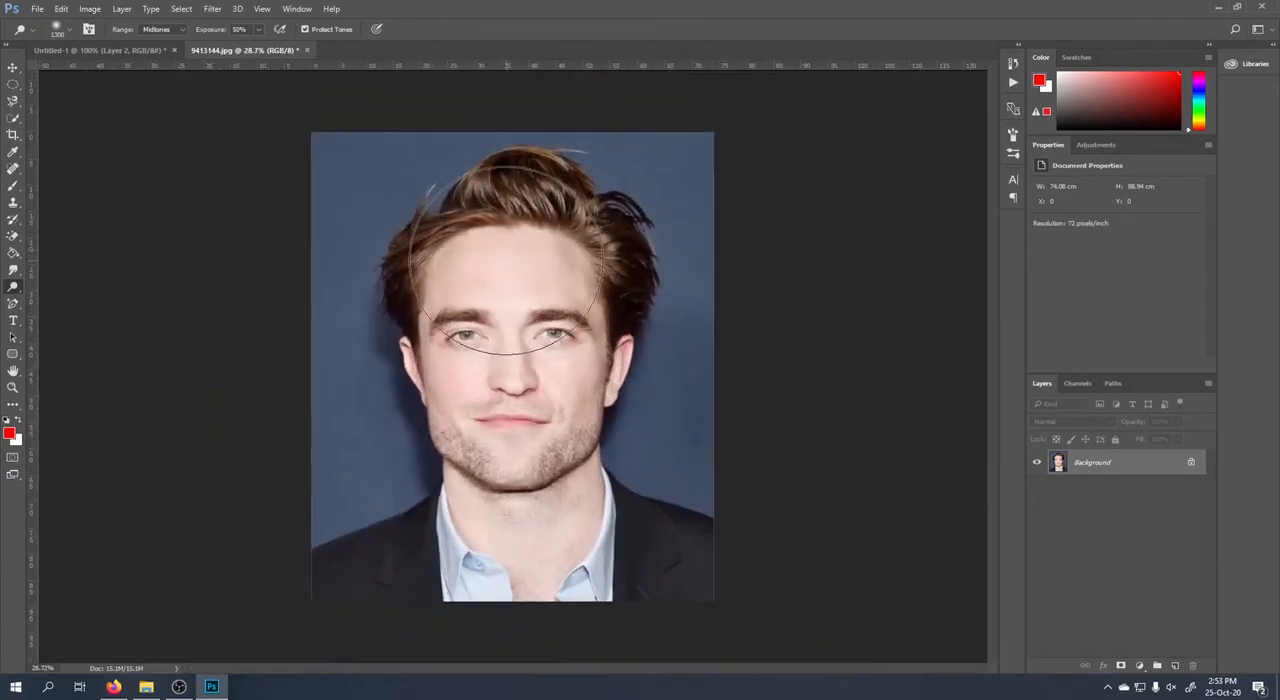
Lighten the face further with the Dodge tool, reduce its brush to 800 px, and undo the latest strokes.
mouse_move(532, 215)
mouse_down()
mouse_move(515, 205)
mouse_move(563, 220)
mouse_move(591, 255)
mouse_move(600, 318)
mouse_move(564, 533)
mouse_move(537, 573)
mouse_move(498, 450)
mouse_move(477, 287)
mouse_move(556, 215)
mouse_up()
scroll(412, 358, down, 2)
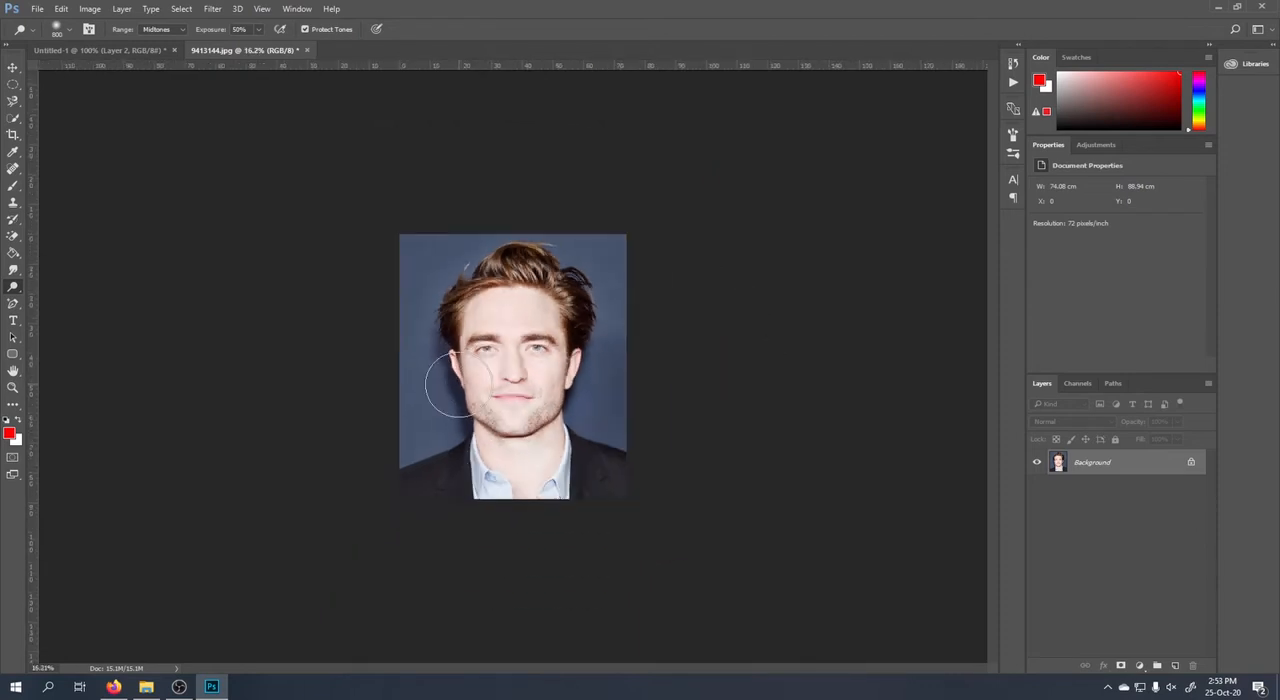
key(ctrl+alt+z)
key(ctrl+alt+z)
key(ctrl+alt+z)
key(ctrl+alt+z)
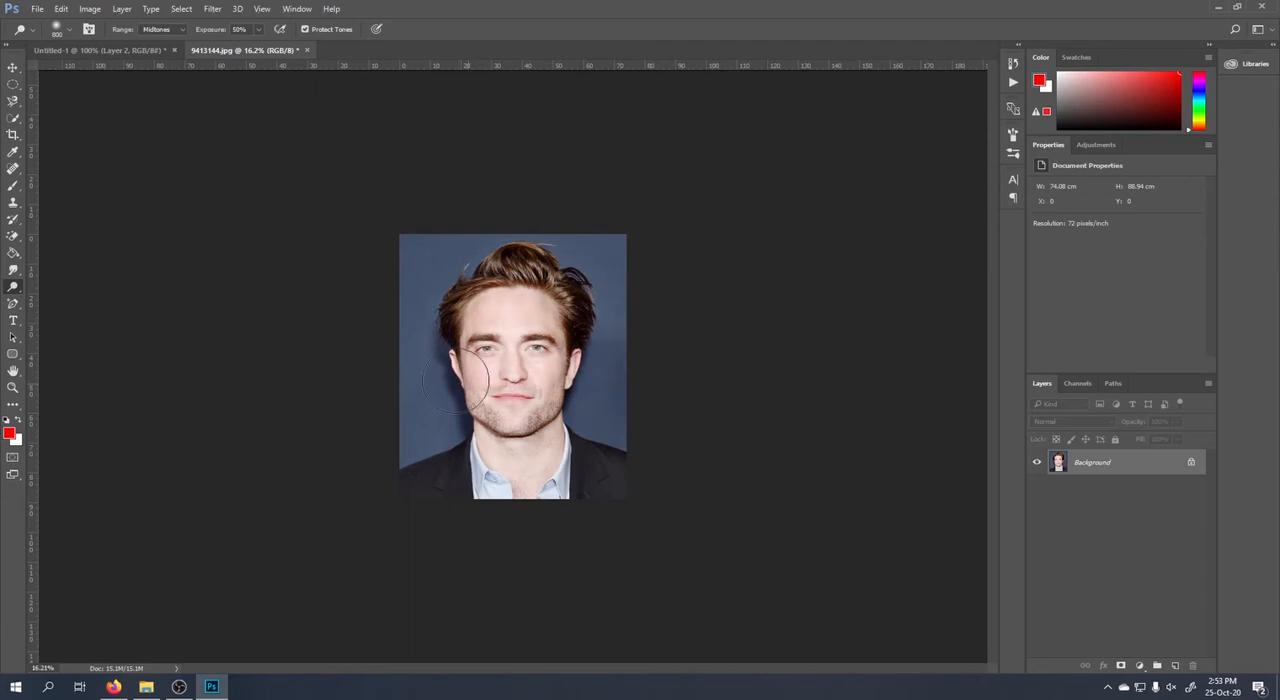
Darken the face, hair and surroundings with the Burn tool, using a 1300 px brush, Midtones range and 50% exposure.
right_click(19, 288)
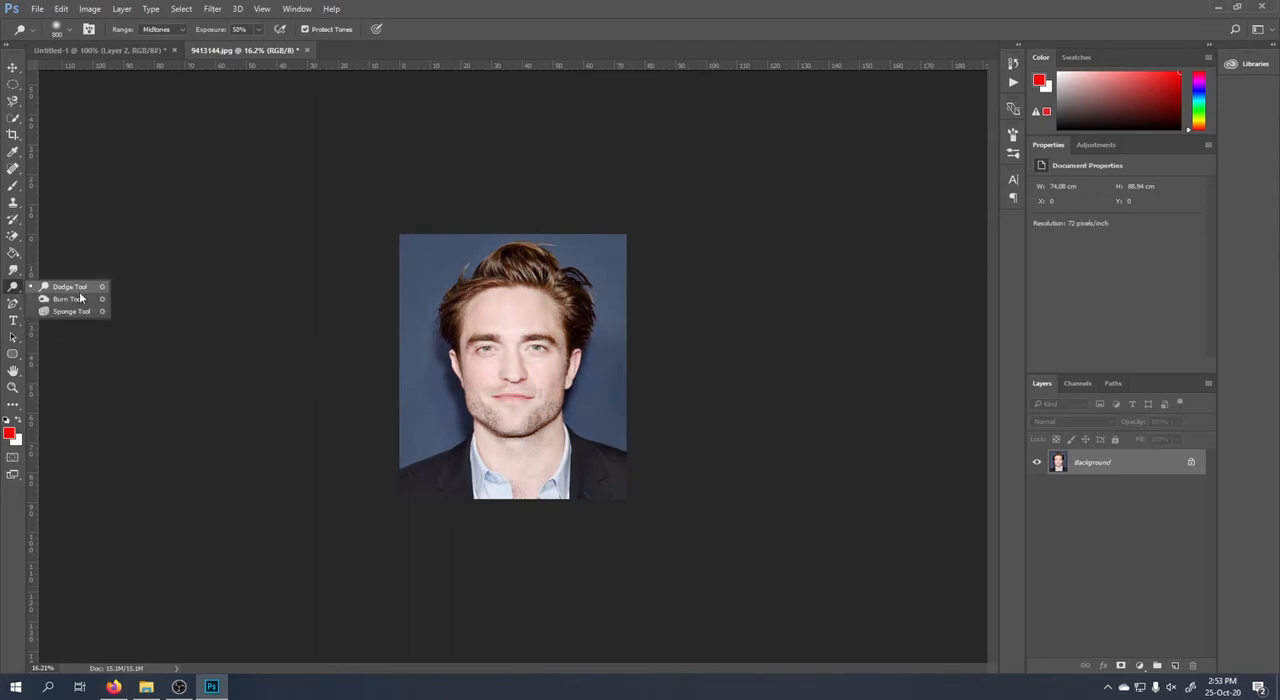
click(72, 299)
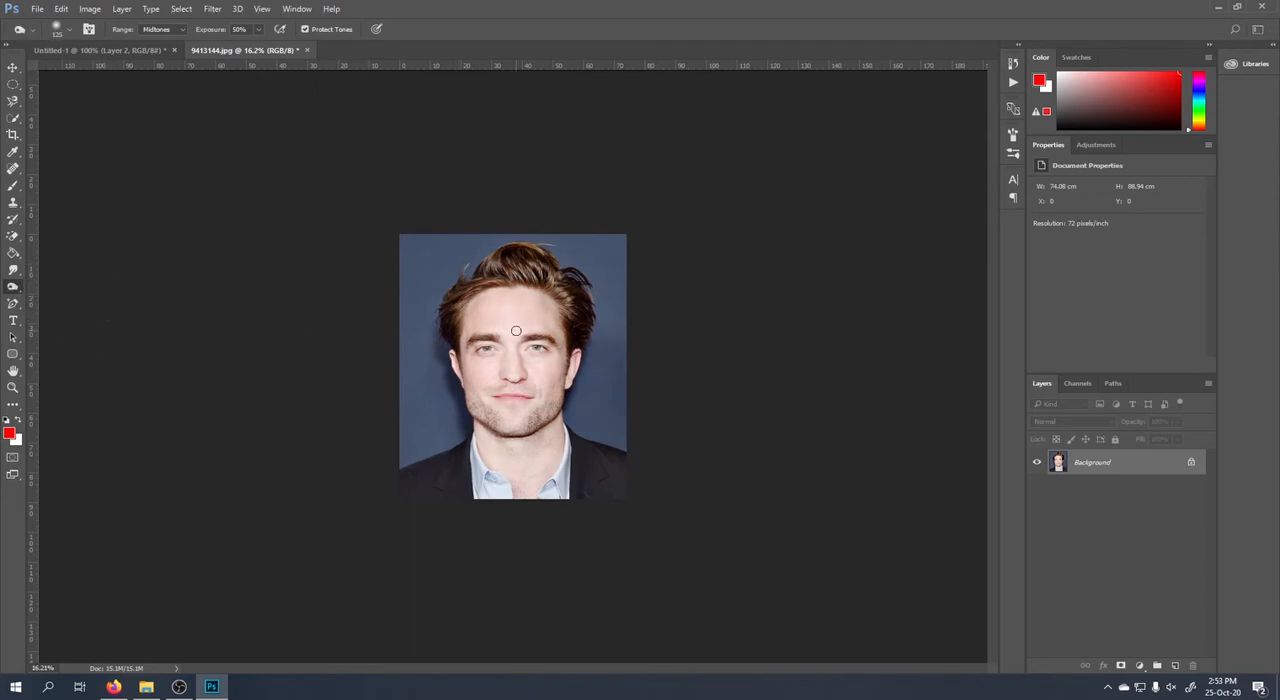
scroll(515, 330, up, 2)
key(bracketright)
key(bracketright)
key(bracketright)
key(bracketright)
key(bracketright)
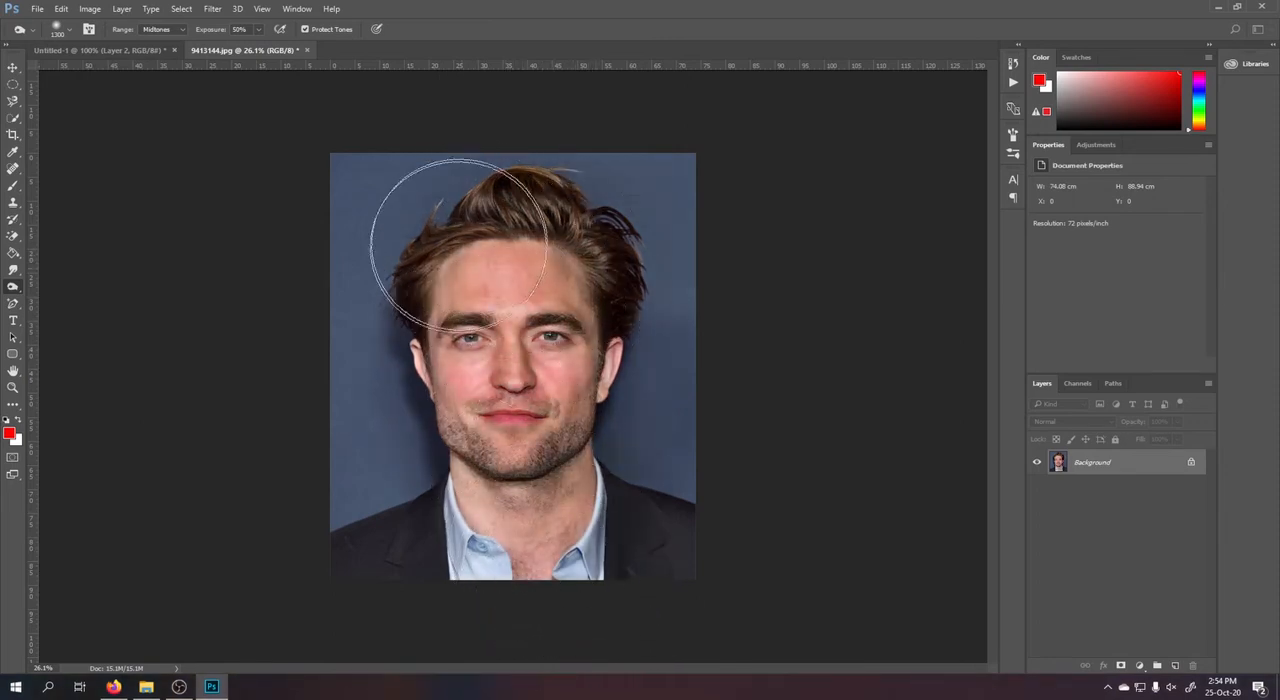
scroll(858, 278, down, 5)
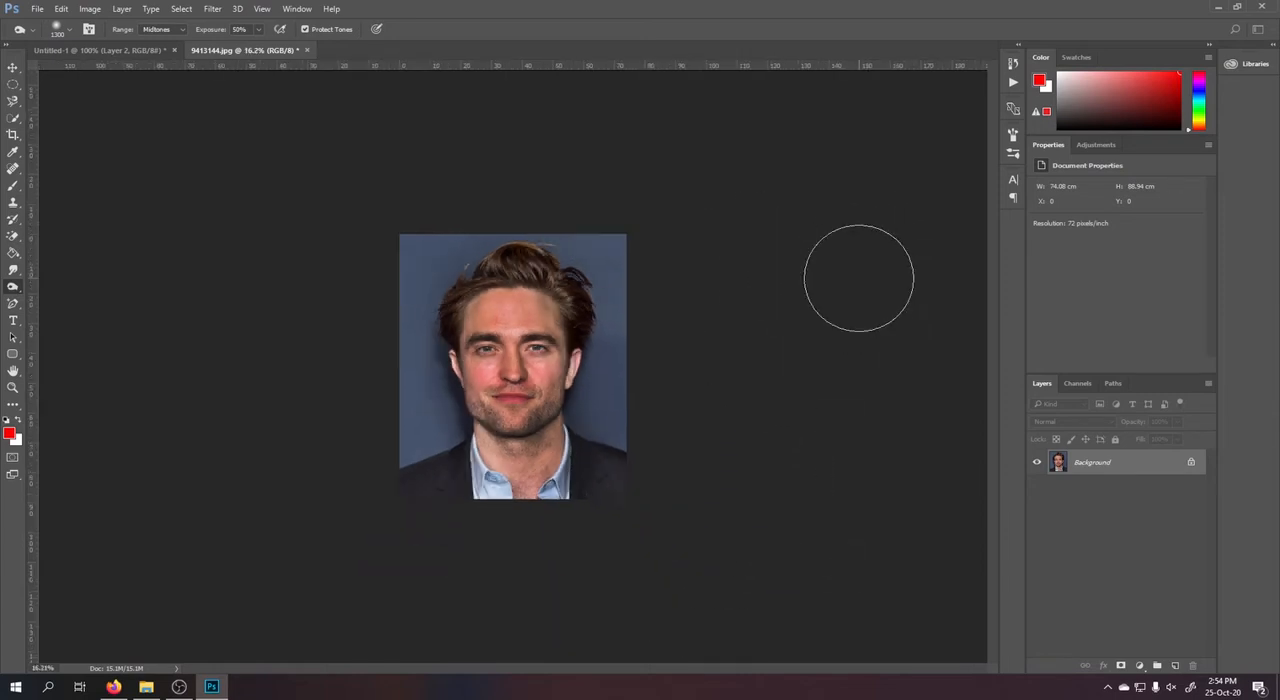
scroll(563, 356, up, 4)
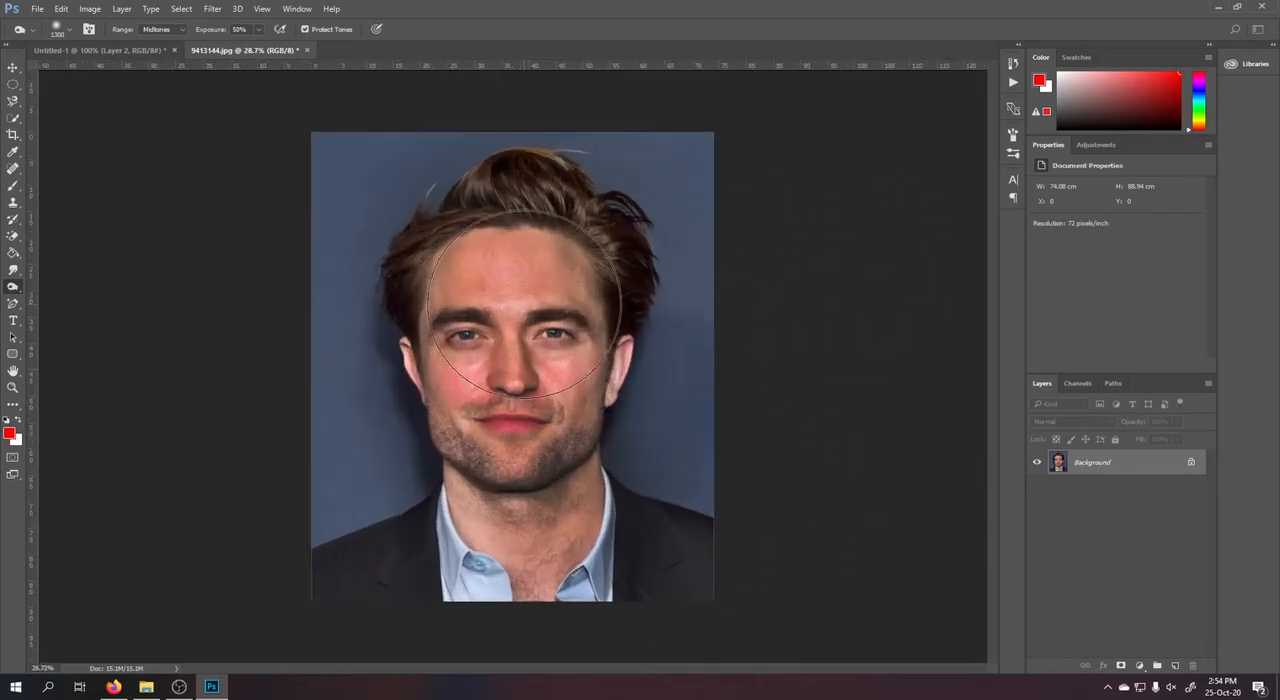
scroll(525, 300, down, 3)
scroll(525, 300, up, 4)
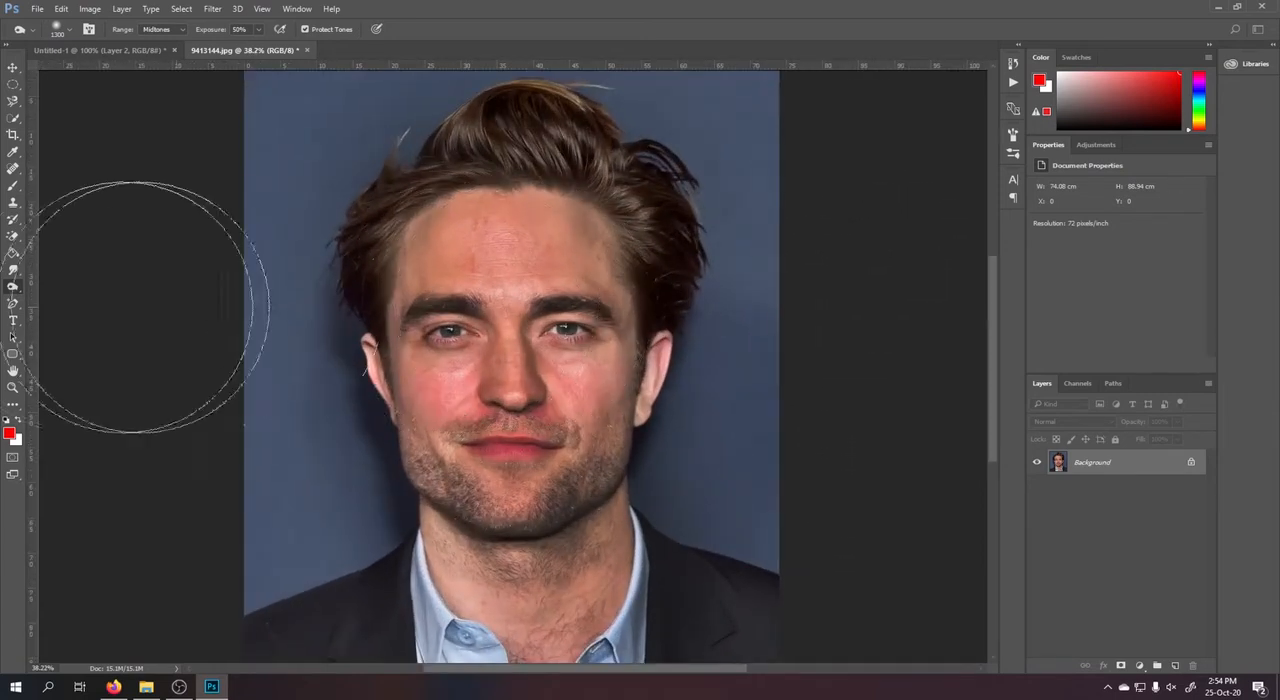
Lighten the face and hair again with the Dodge tool, using an 800 px brush, Midtones range and 50% exposure.
right_click(13, 286)
click(60, 301)
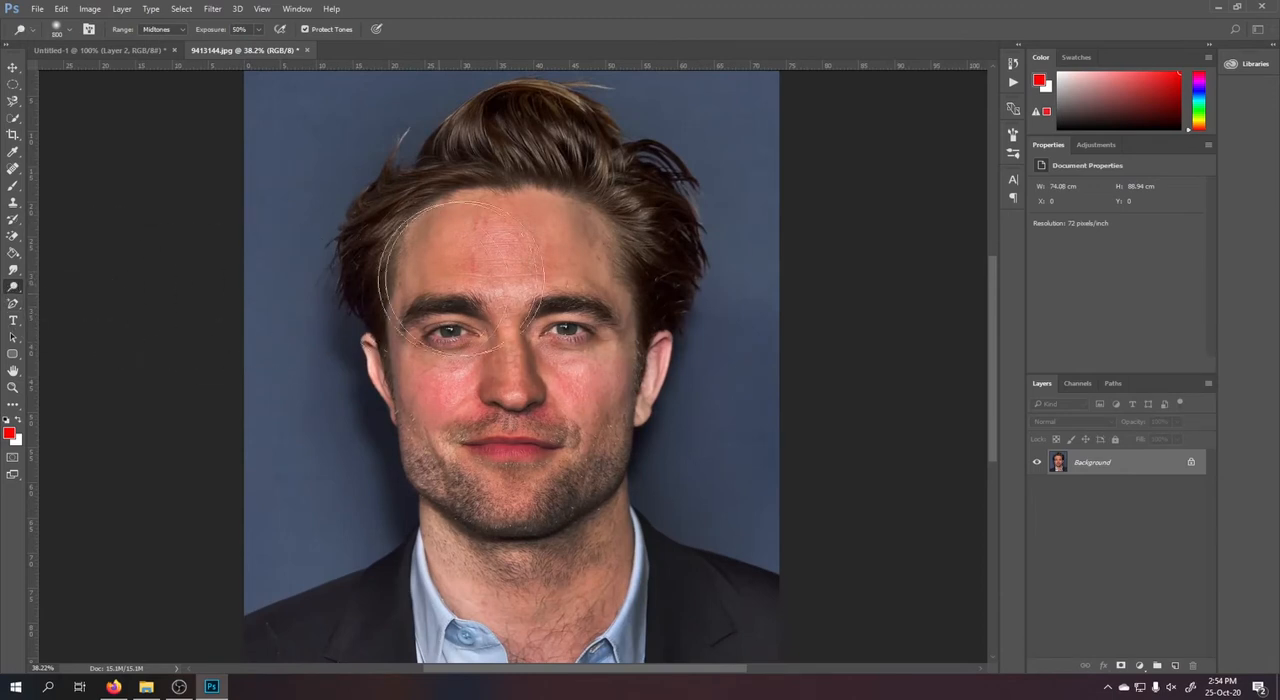
mouse_move(495, 204)
mouse_down()
mouse_move(505, 541)
mouse_move(500, 208)
mouse_move(461, 437)
mouse_move(537, 531)
mouse_move(520, 212)
mouse_move(580, 575)
mouse_move(460, 400)
mouse_move(489, 176)
mouse_move(563, 637)
mouse_move(574, 248)
mouse_move(445, 140)
mouse_up()
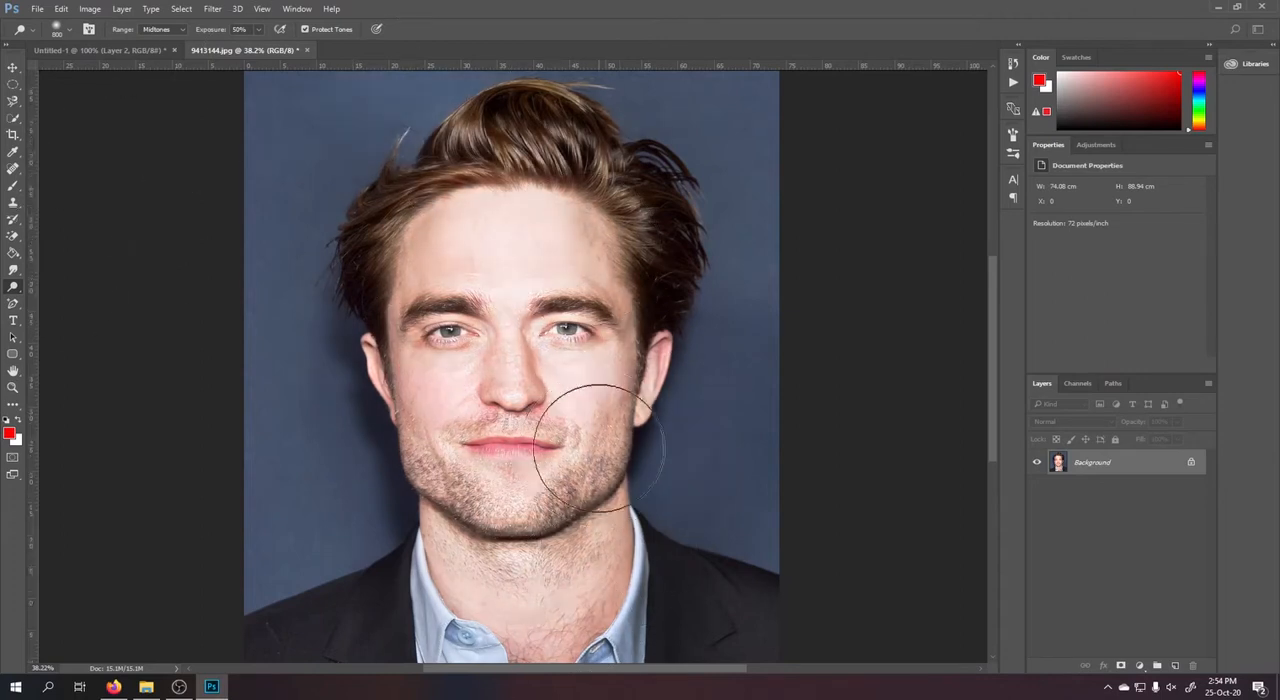
Try desaturating the face, neck and shirt collar with the Sponge tool, using a 1400 px brush in Desaturate mode at 50% flow.
scroll(600, 448, down, 5)
right_click(13, 287)
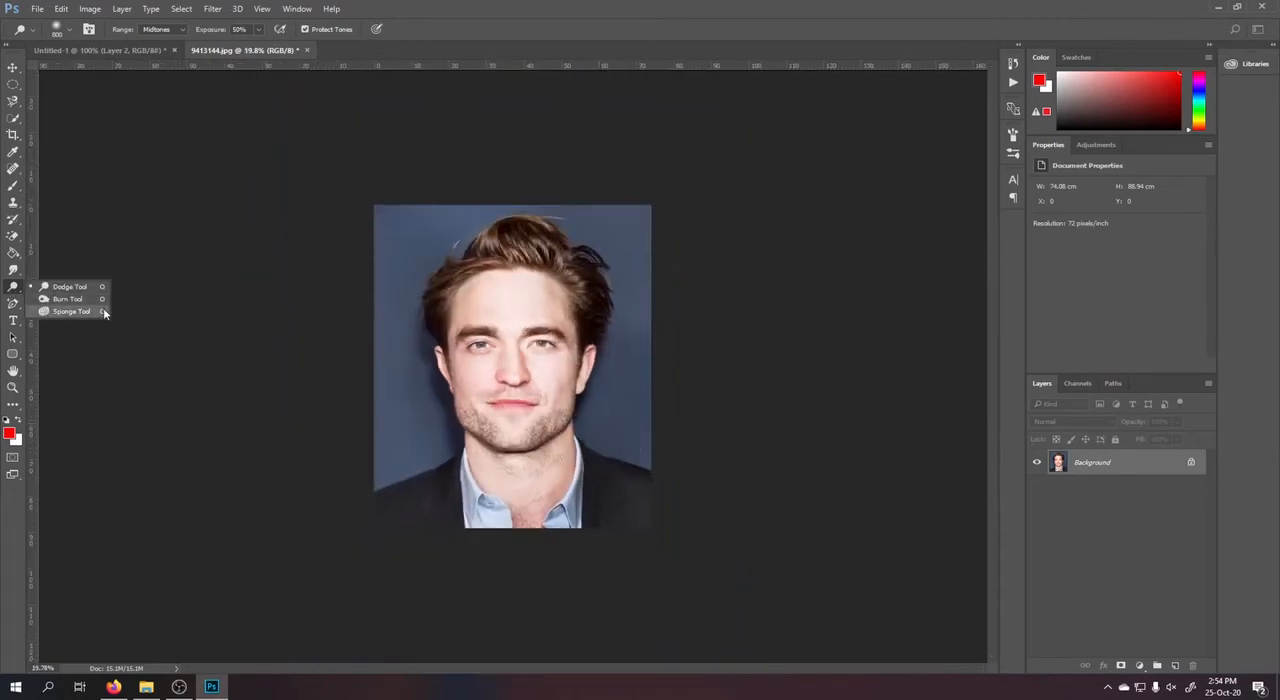
click(68, 311)
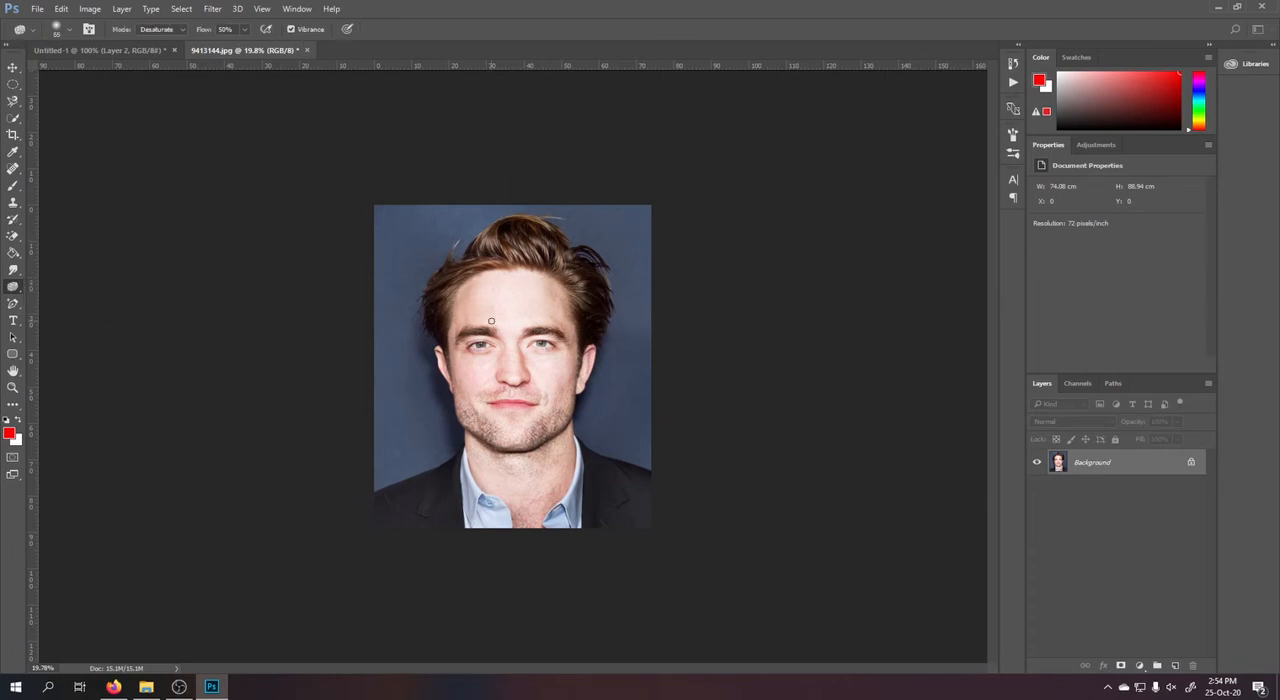
key(bracketright)
key(bracketright)
key(bracketright)
key(bracketright)
key(bracketright)
key(bracketright)
key(bracketright)
key(bracketright)
key(bracketright)
key(bracketright)
key(bracketright)
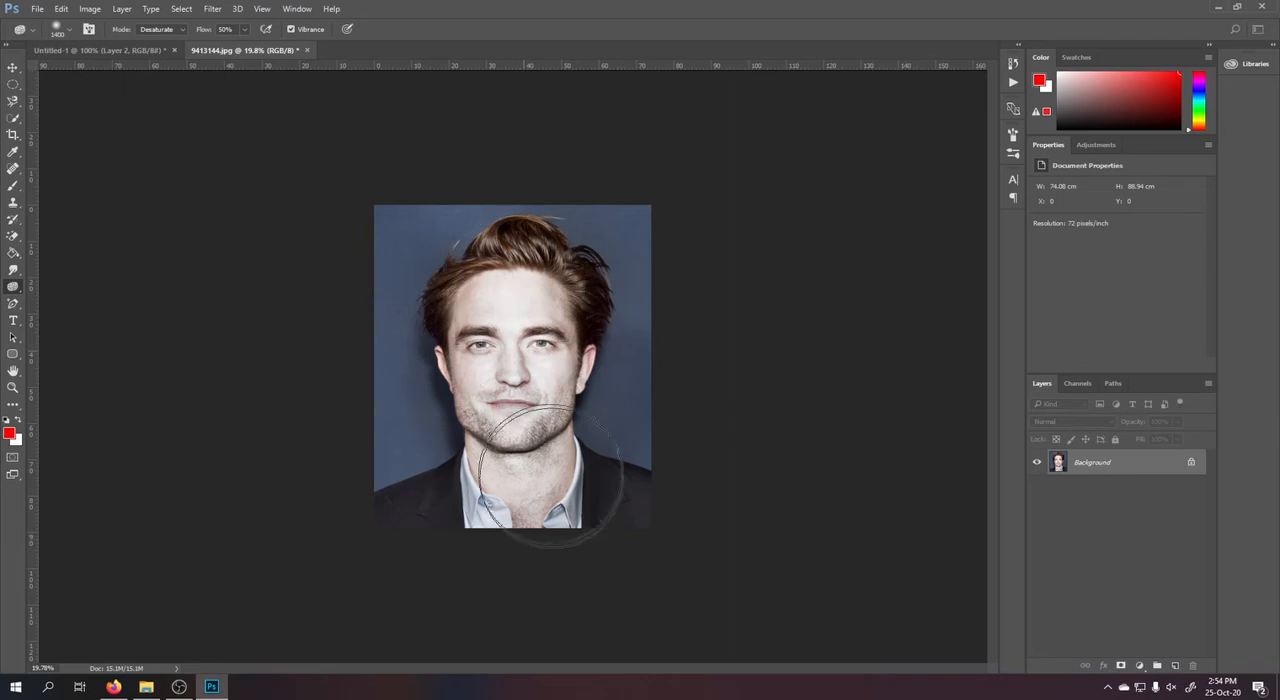
scroll(630, 361, down, 6)
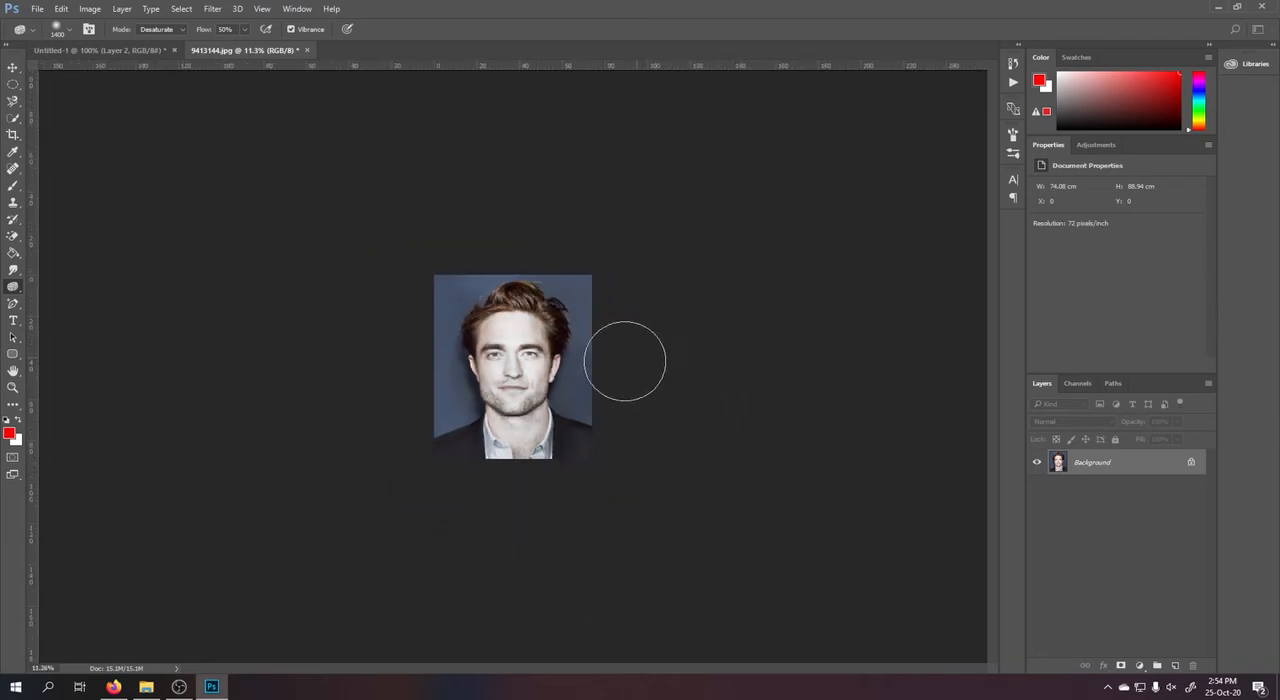
scroll(505, 363, up, 7)
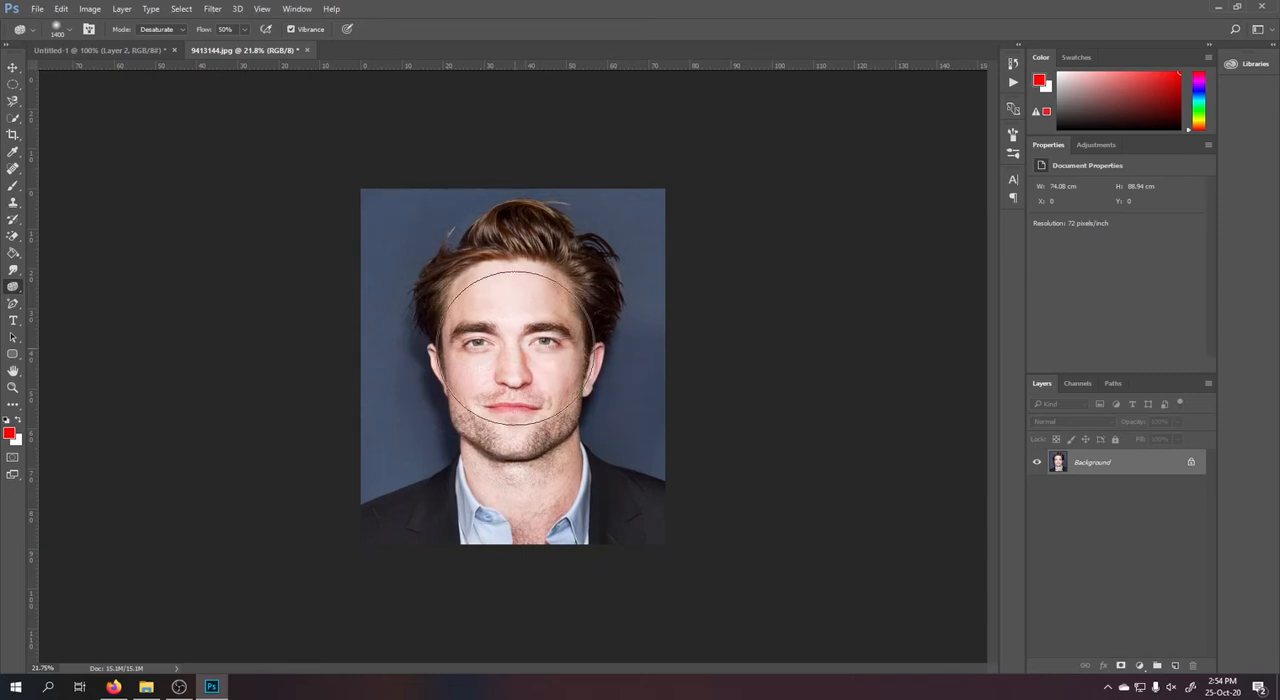
Reduce the Sponge tool's brush to 1000 px.
key(bracketleft)
key(bracketleft)
key(bracketleft)
key(bracketleft)
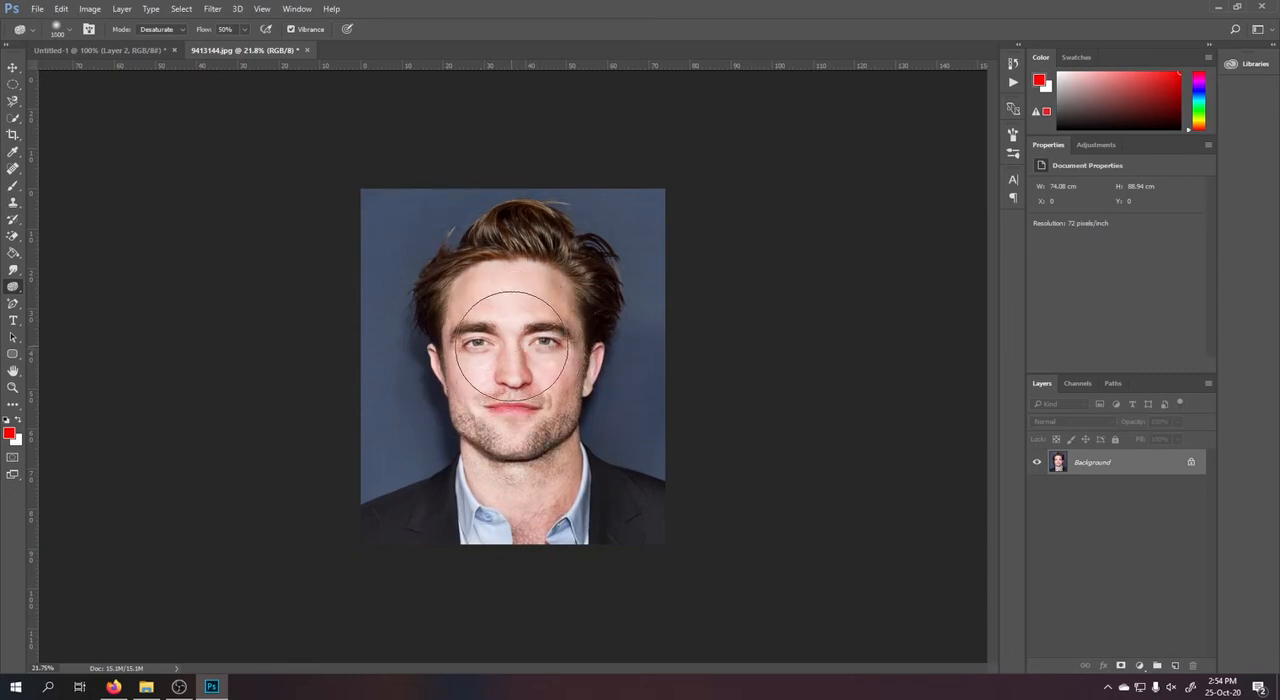
Preview a saturation of -32 on the whole photo with Hue/Saturation and cancel the adjustment.
key(ctrl+u)
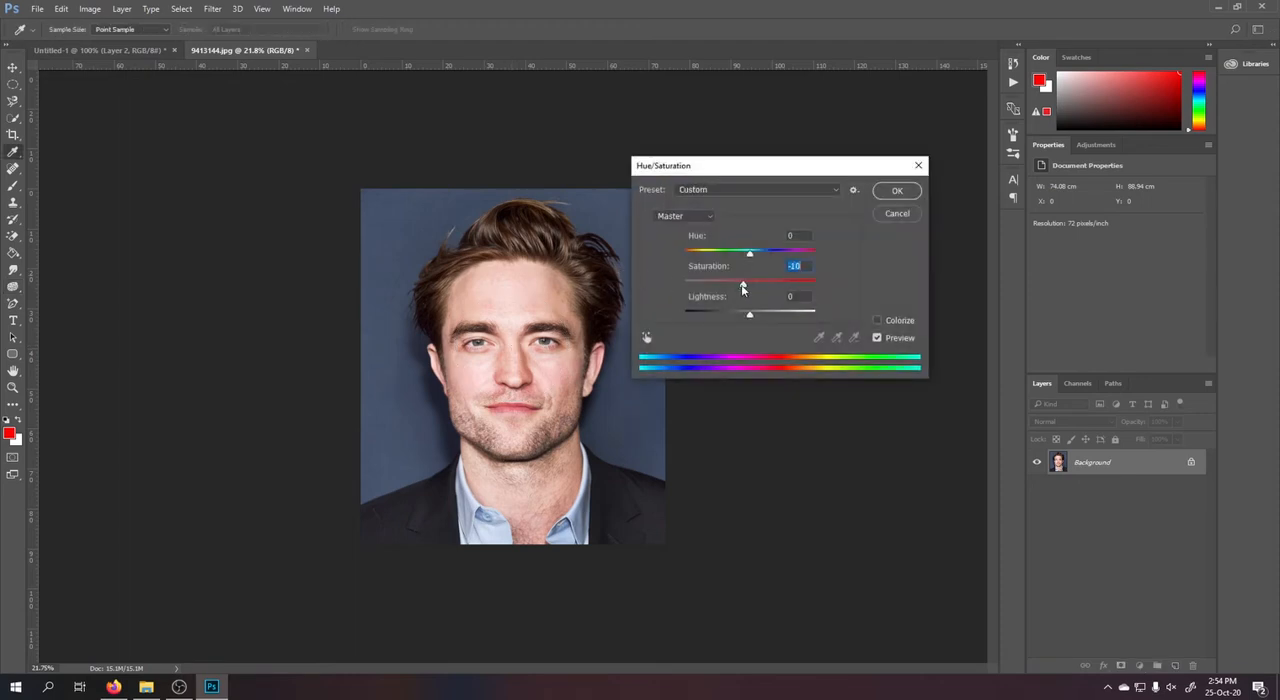
mouse_move(742, 289)
mouse_down()
mouse_move(656, 289)
mouse_move(820, 286)
mouse_move(730, 287)
mouse_up()
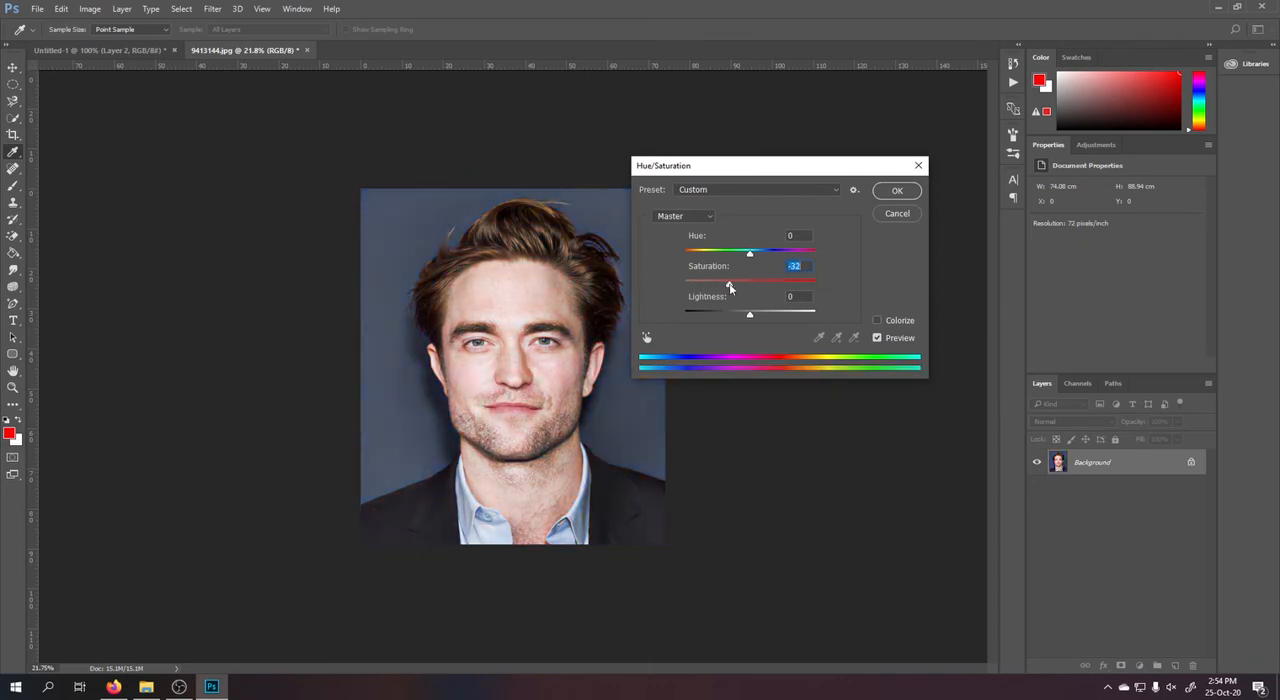
click(886, 217)
Desaturate the face and neck with the 1000 px Sponge brush in Desaturate mode at 50% flow.
scroll(516, 381, up, 5)
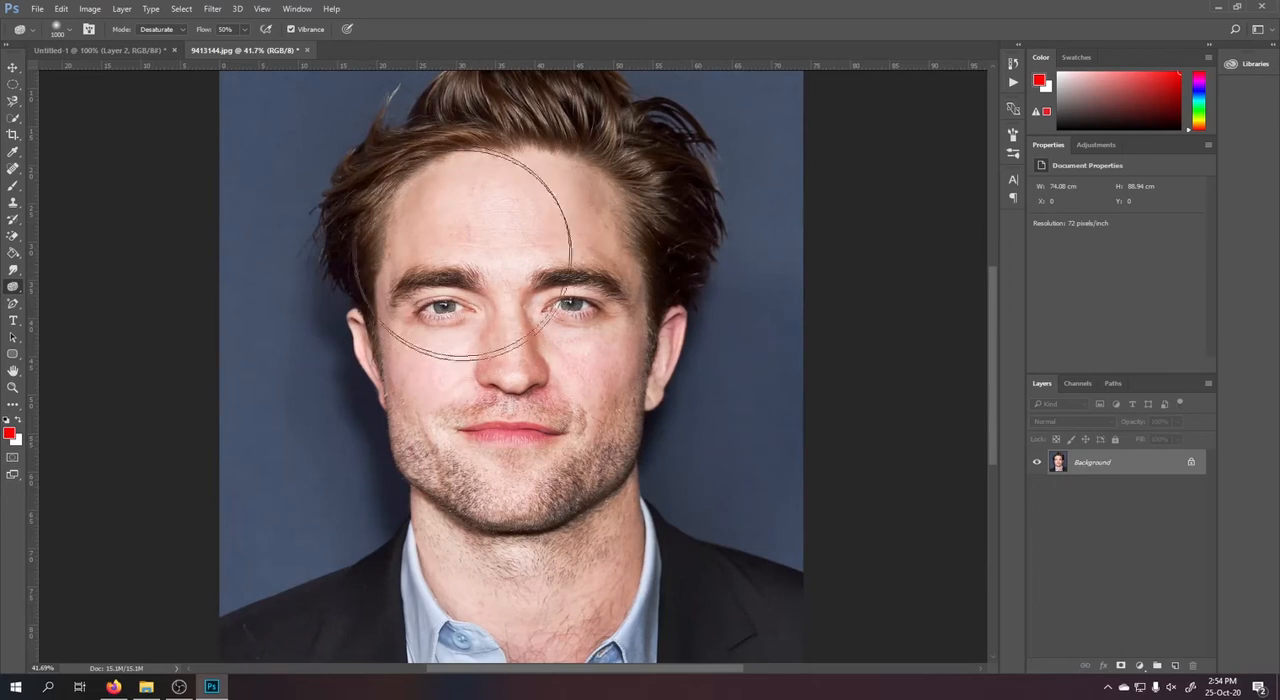
mouse_move(465, 254)
mouse_down()
mouse_move(507, 232)
mouse_move(534, 240)
mouse_move(495, 263)
mouse_move(479, 326)
mouse_move(558, 412)
mouse_move(575, 378)
mouse_move(530, 250)
mouse_move(489, 198)
mouse_move(480, 378)
mouse_move(517, 582)
mouse_move(548, 650)
mouse_move(568, 561)
mouse_move(518, 308)
mouse_up()
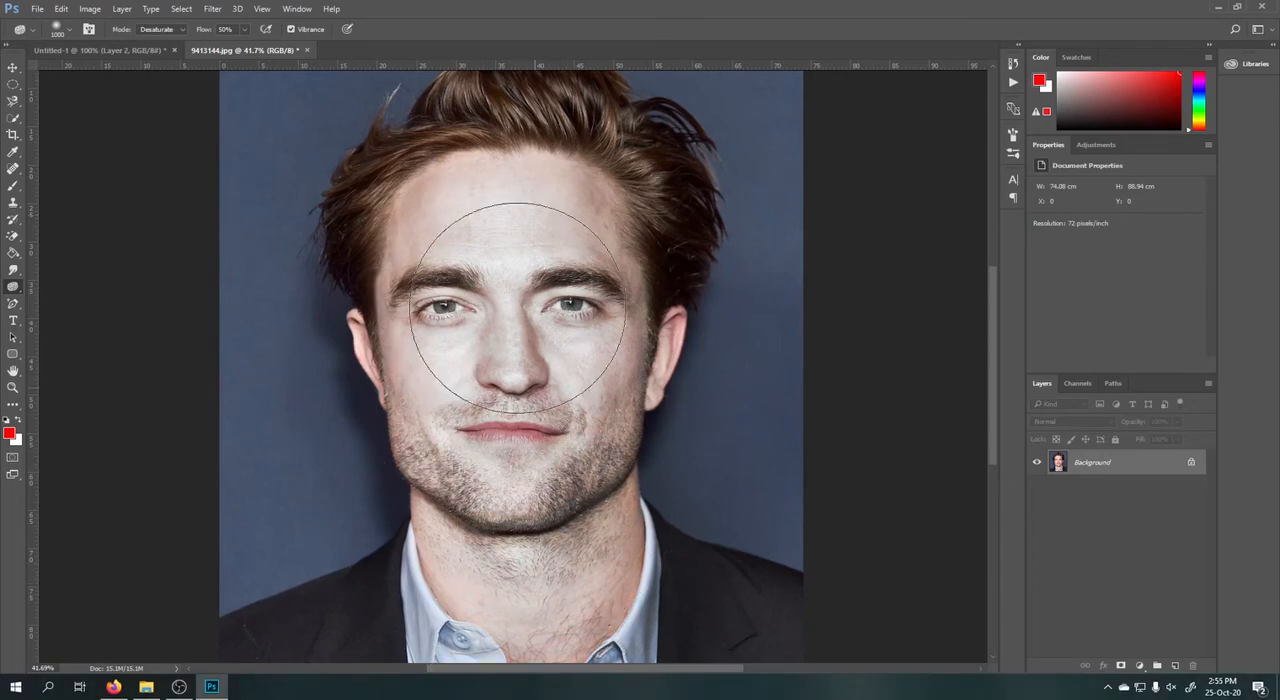
scroll(505, 375, down, 3)
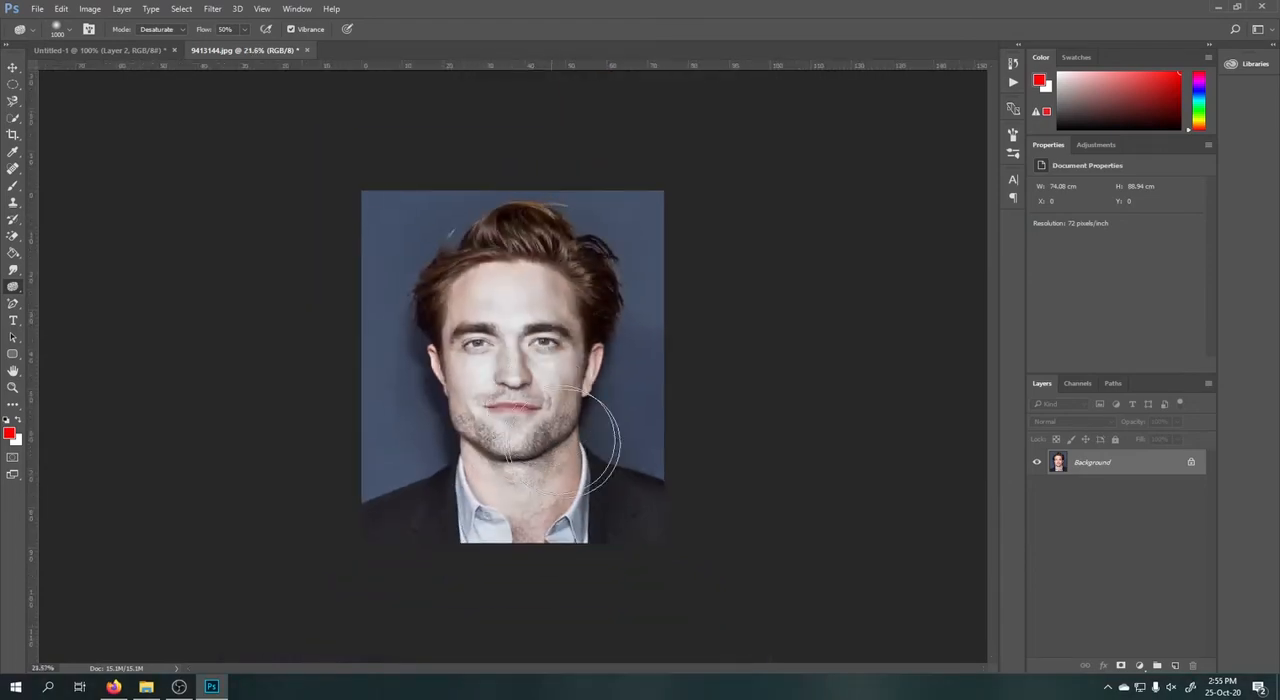
Examine which tools are grouped with the Sponge, Pen, Horizontal Type and Path Selection tools.
right_click(13, 287)
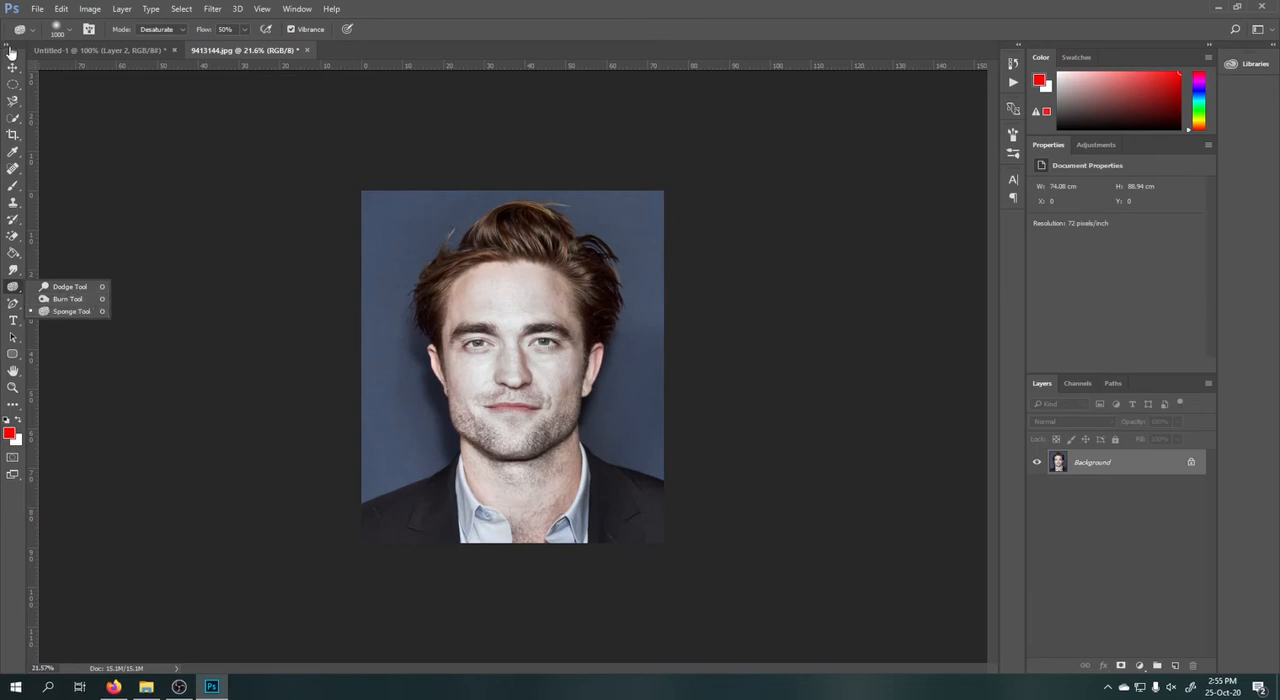
click(86, 312)
click(13, 304)
right_click(13, 304)
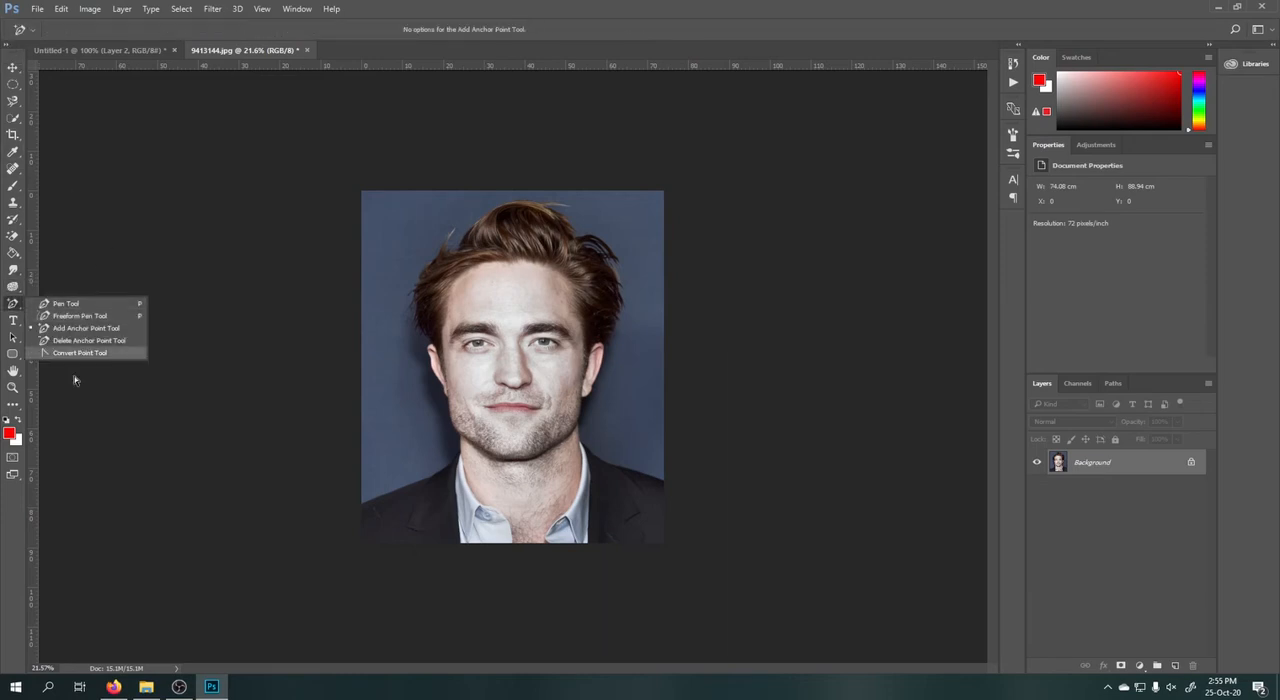
click(13, 320)
right_click(13, 321)
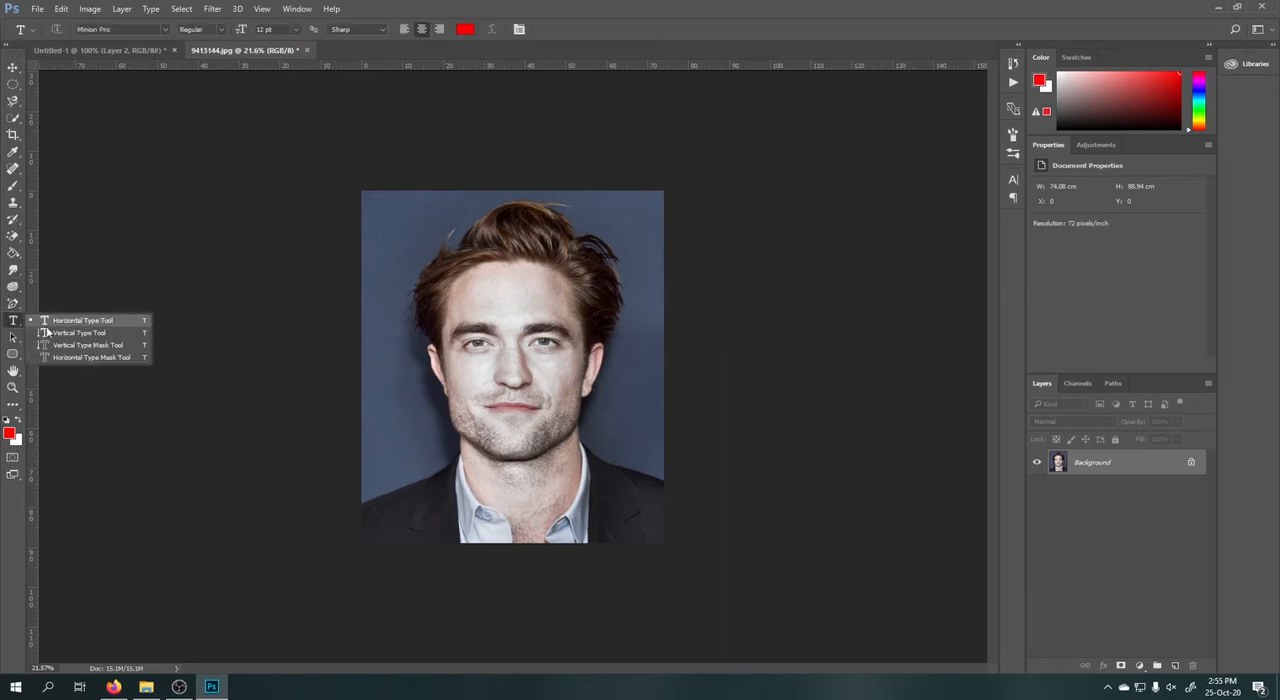
click(13, 68)
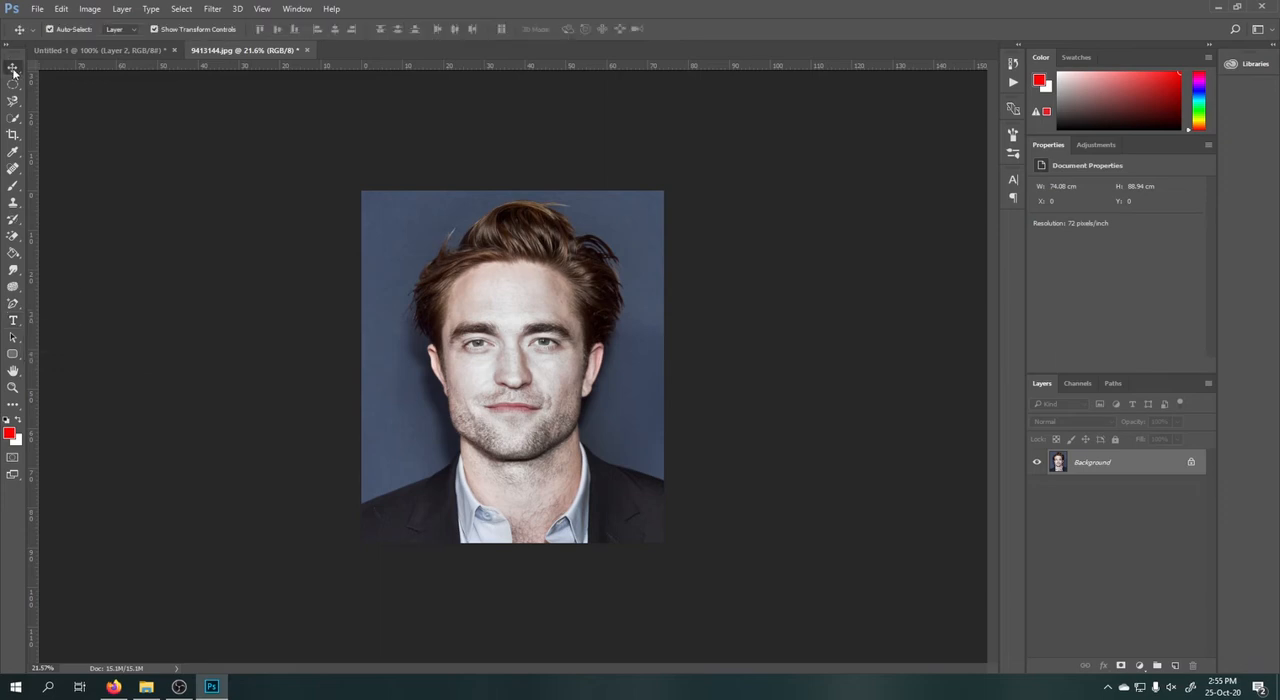
click(13, 341)
right_click(13, 341)
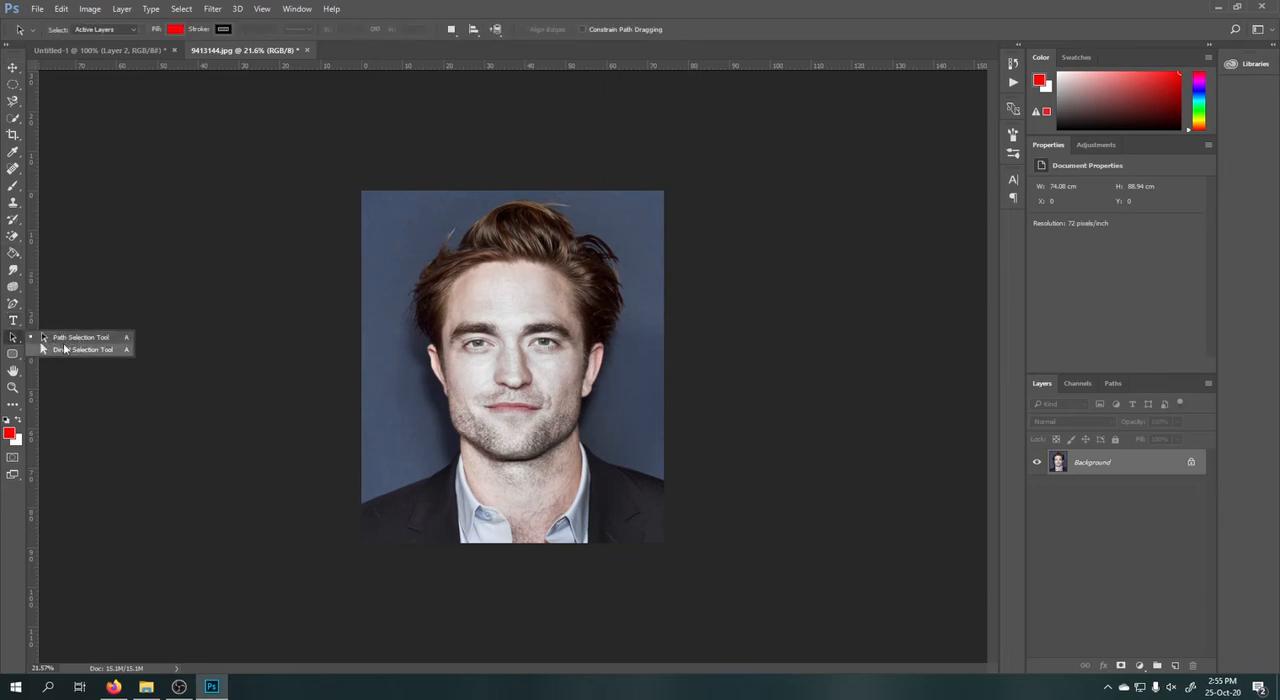
Draw a closed path of straight segments over the left half of the face, from forehead to cheek, with the Pen tool.
click(13, 303)
right_click(13, 303)
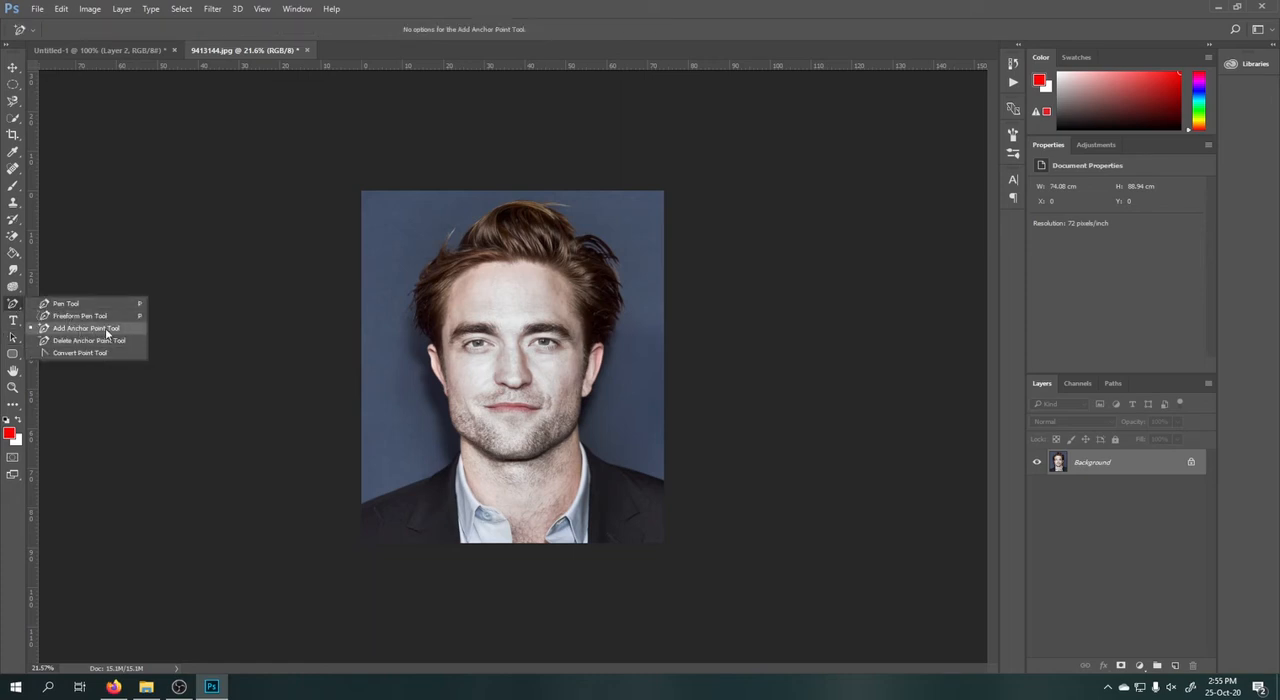
click(58, 304)
scroll(470, 300, up, 5)
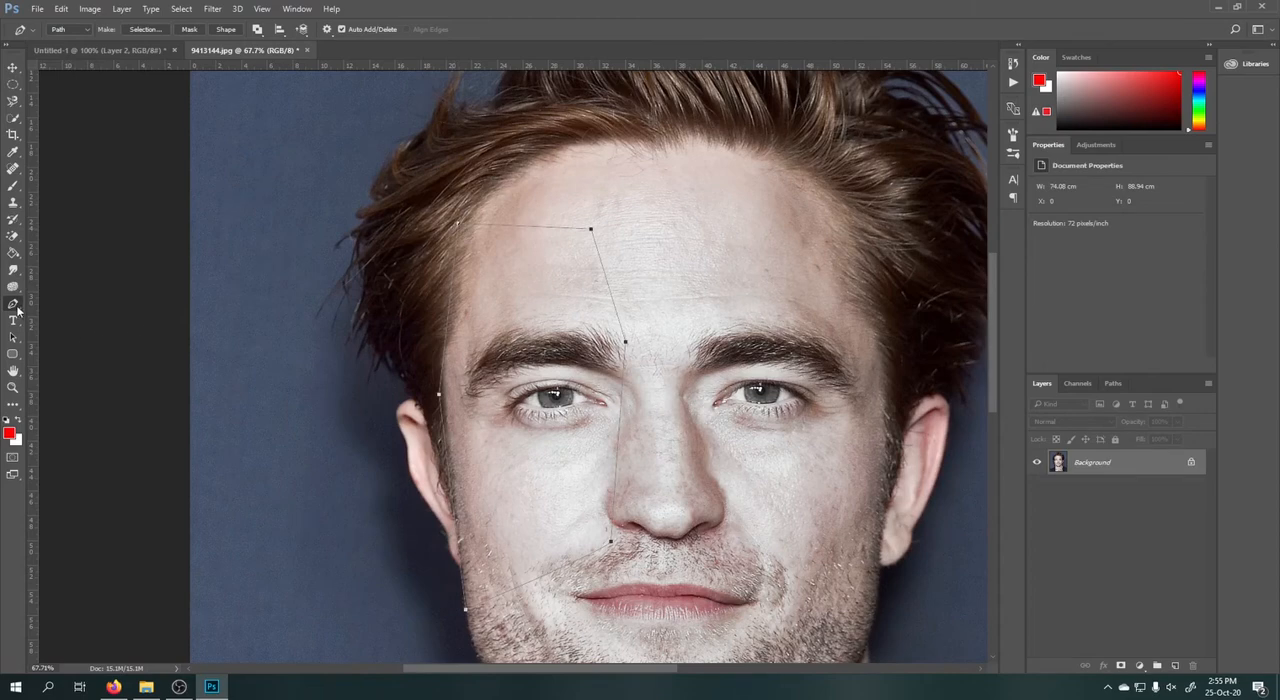
Shift the whole path slightly up and toward the middle of the face with the Direct Selection tool.
click(14, 337)
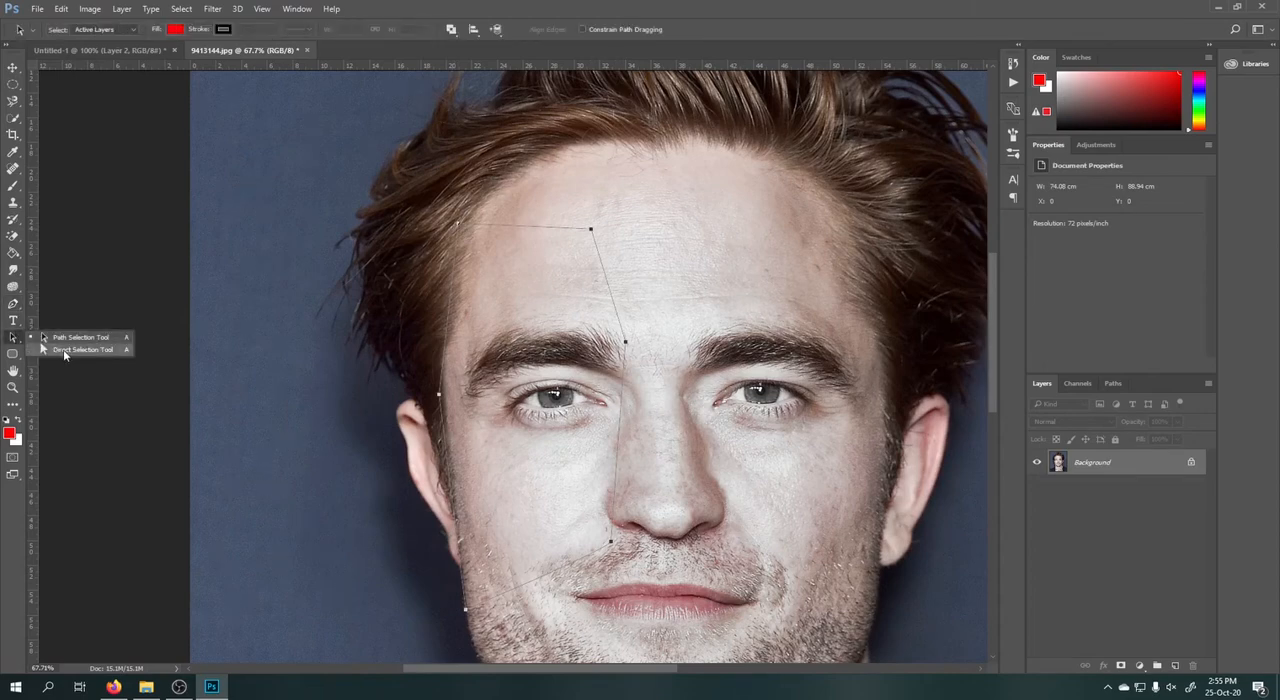
click(63, 349)
drag(607, 284, 648, 259)
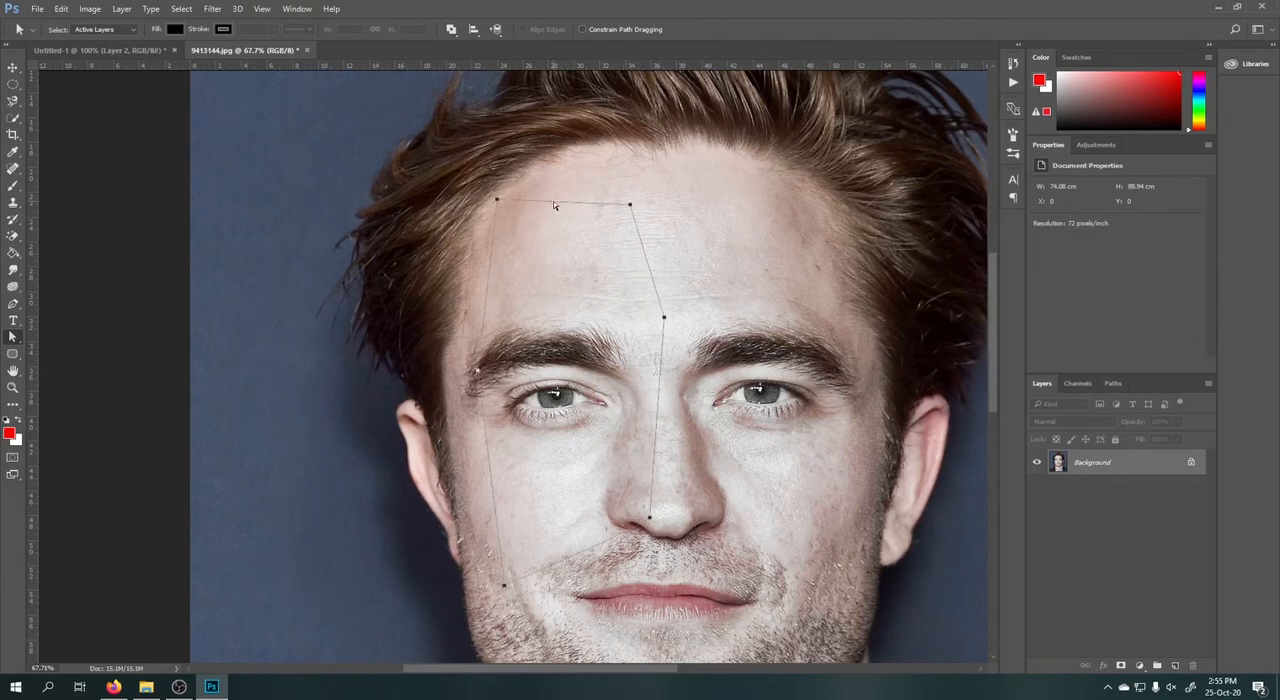
Add anchor points to the path's upper and outer edges and pull them outward to curve the segments.
right_click(554, 205)
click(562, 208)
right_click(489, 262)
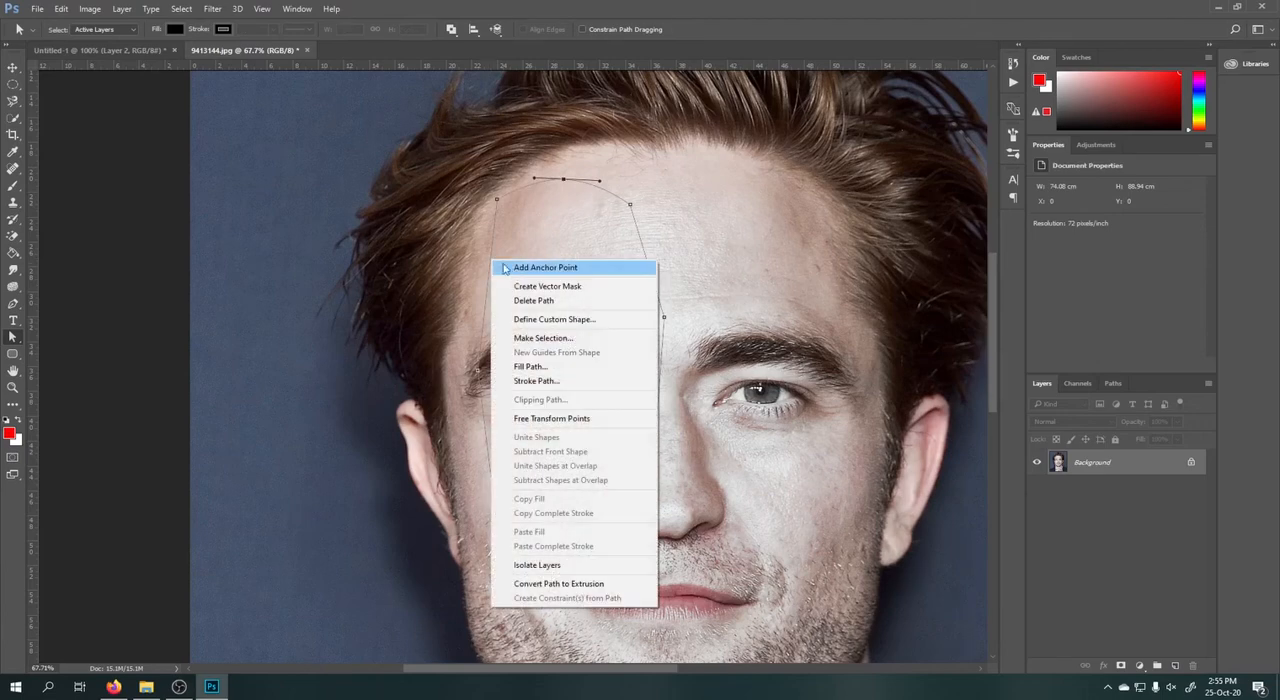
click(494, 267)
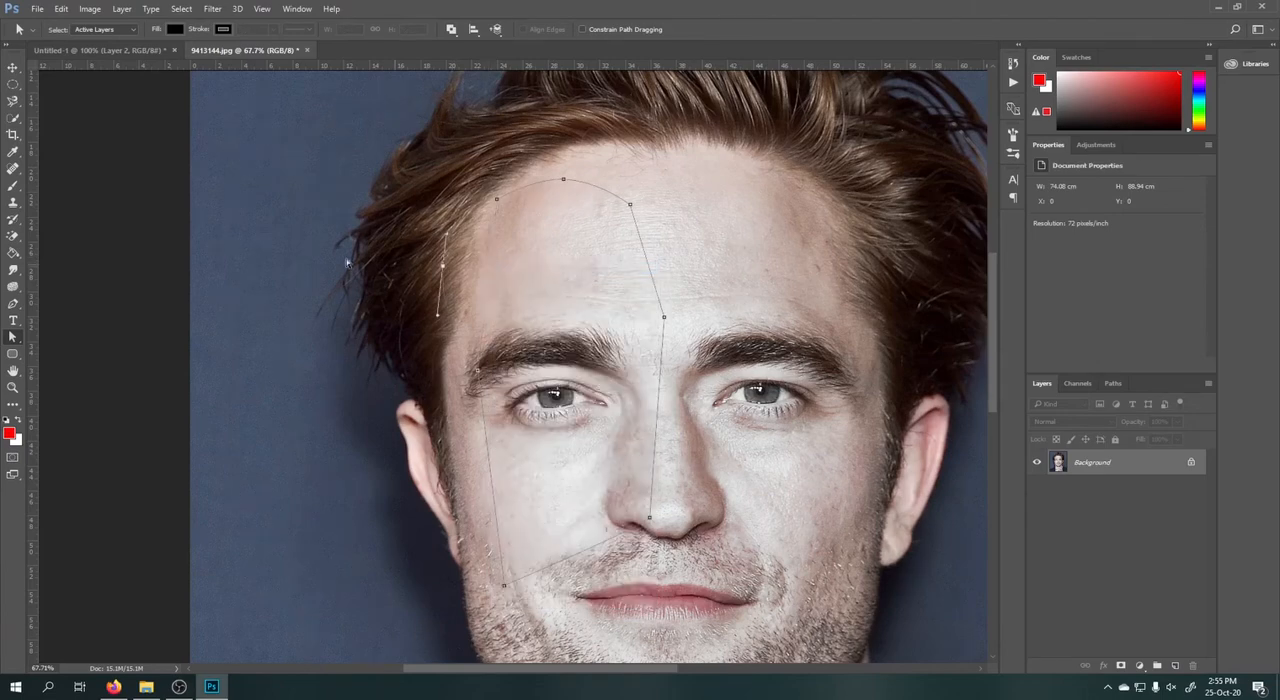
Delete the work path drawn over the face.
right_click(10, 340)
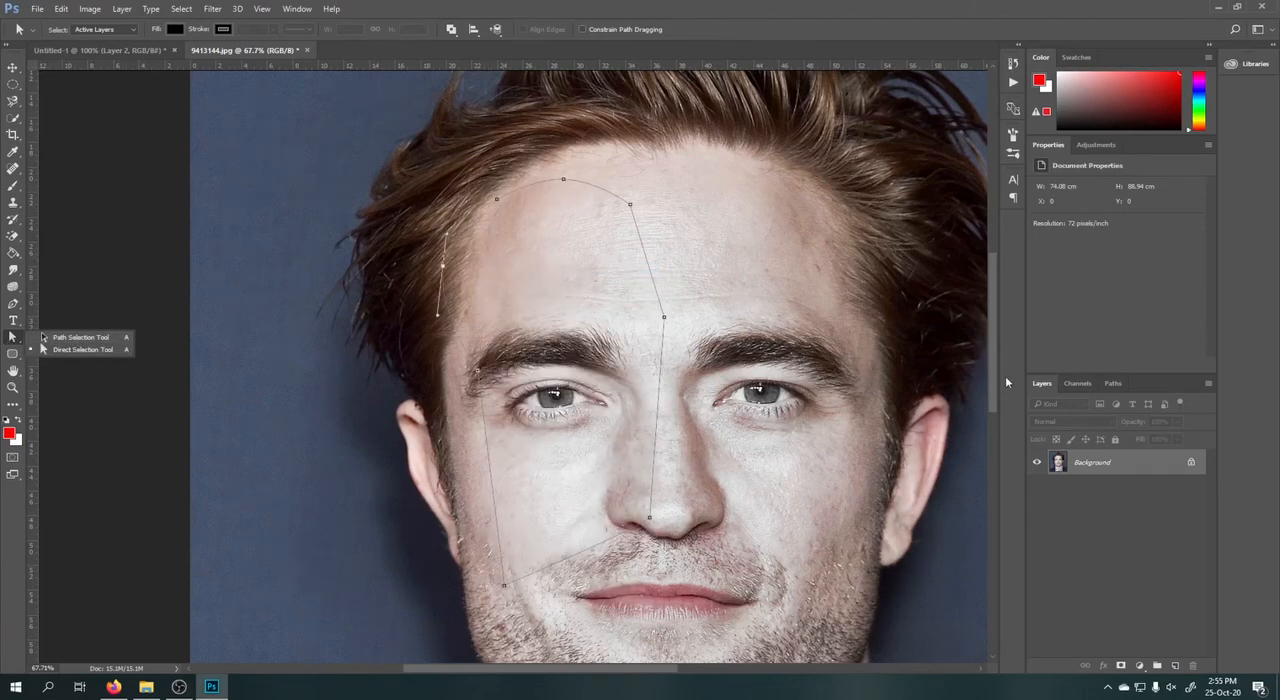
click(1113, 384)
right_click(1089, 407)
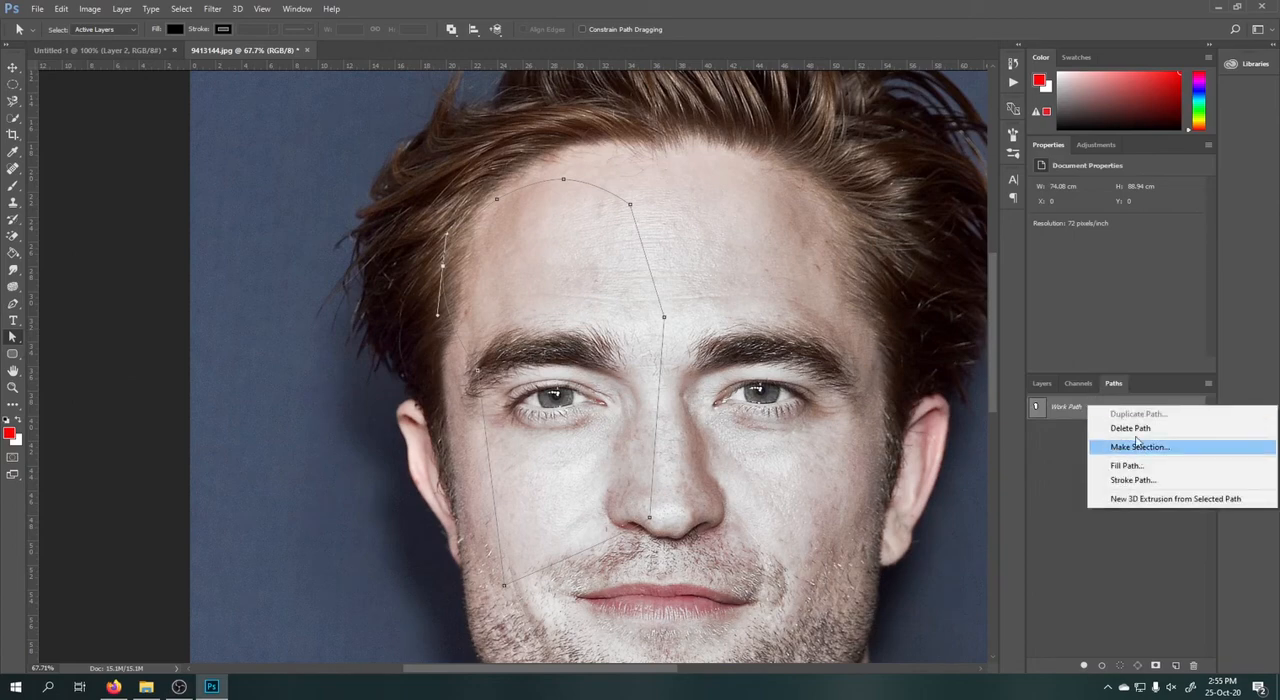
click(1133, 428)
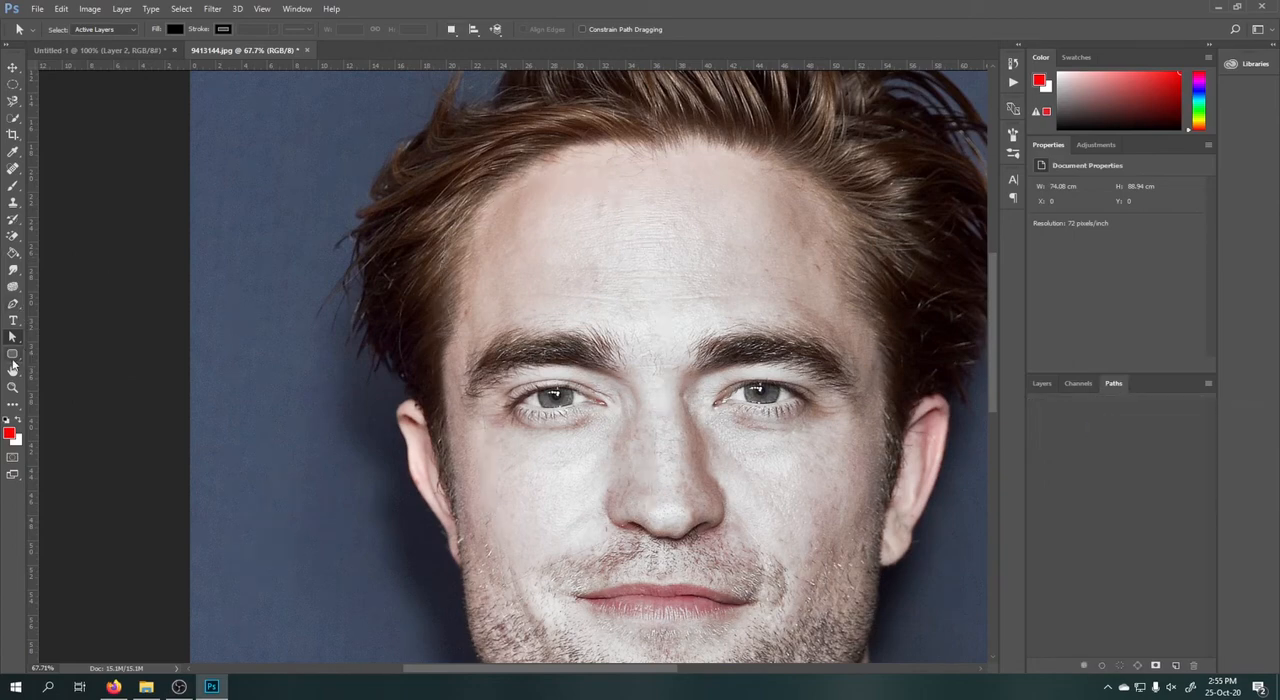
Draw a red rectangle about 2483 by 511 px across the top edge of the photo with the Rectangle tool.
click(12, 354)
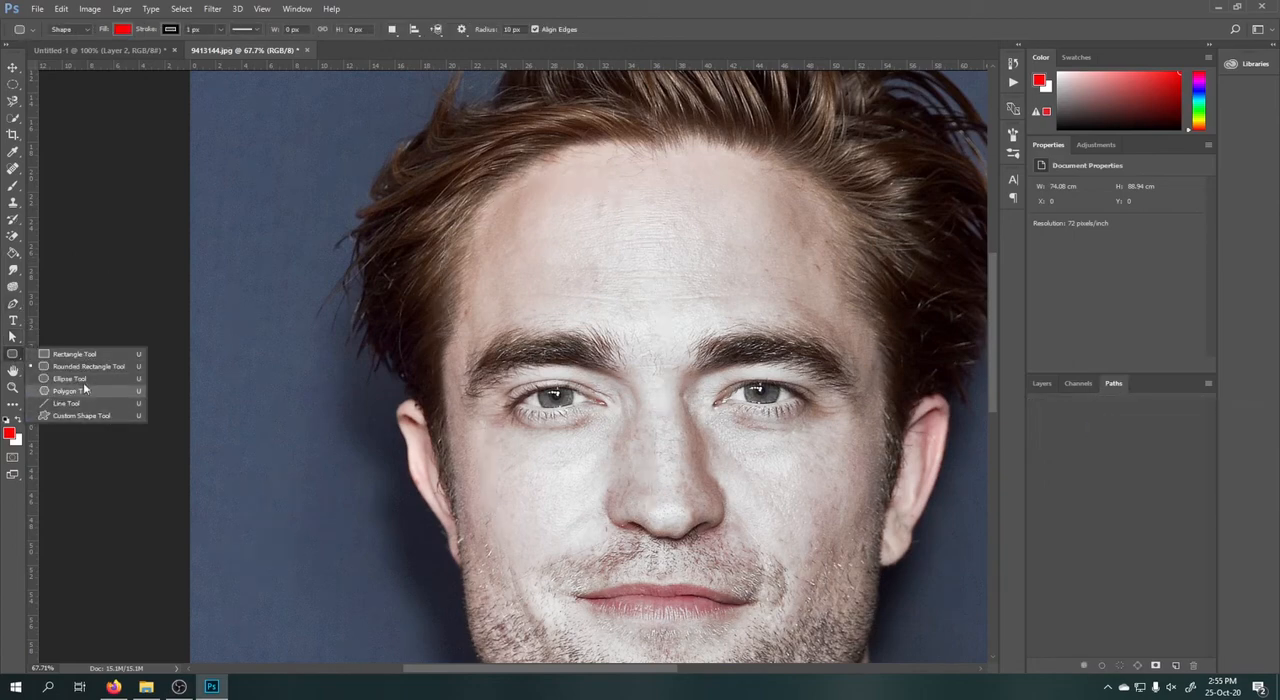
click(80, 353)
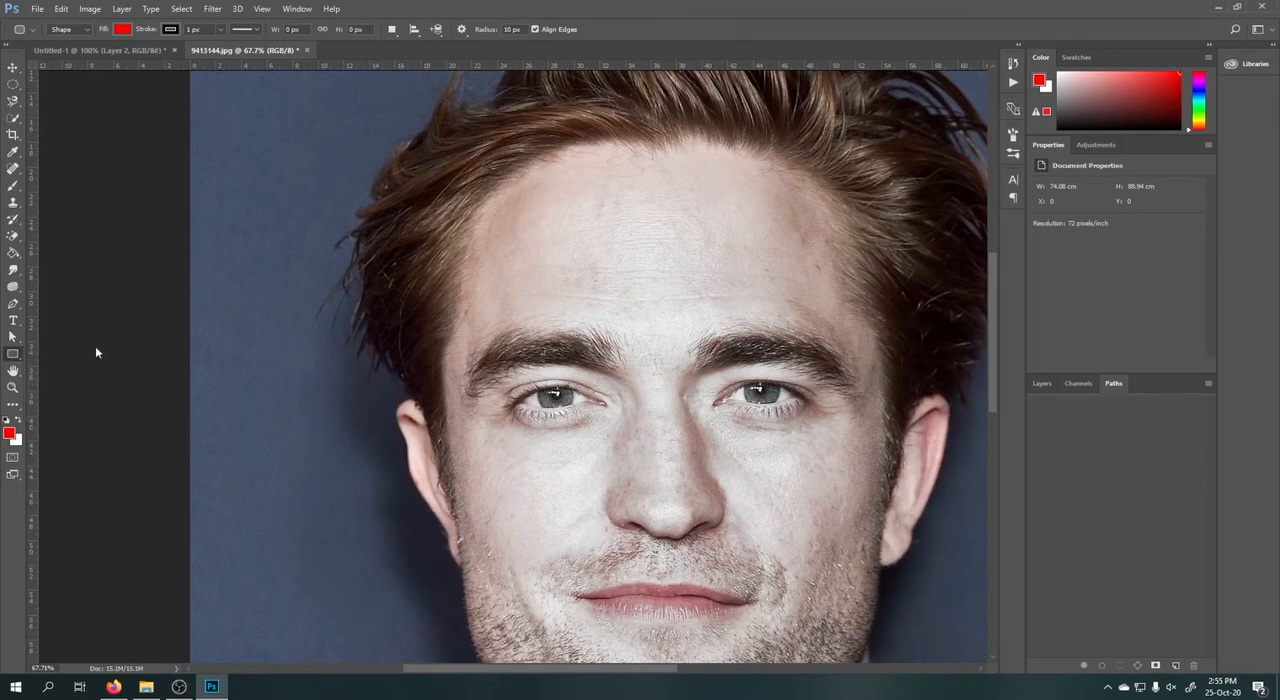
scroll(234, 323, down, 5)
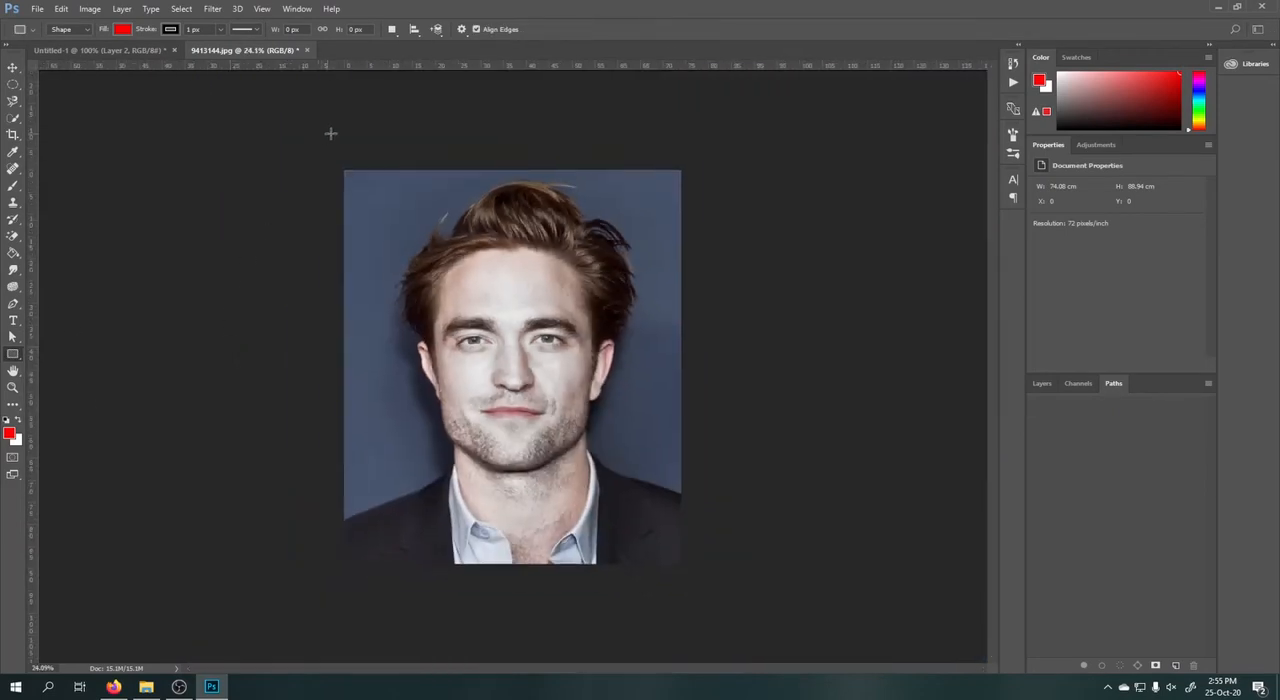
drag(330, 133, 700, 201)
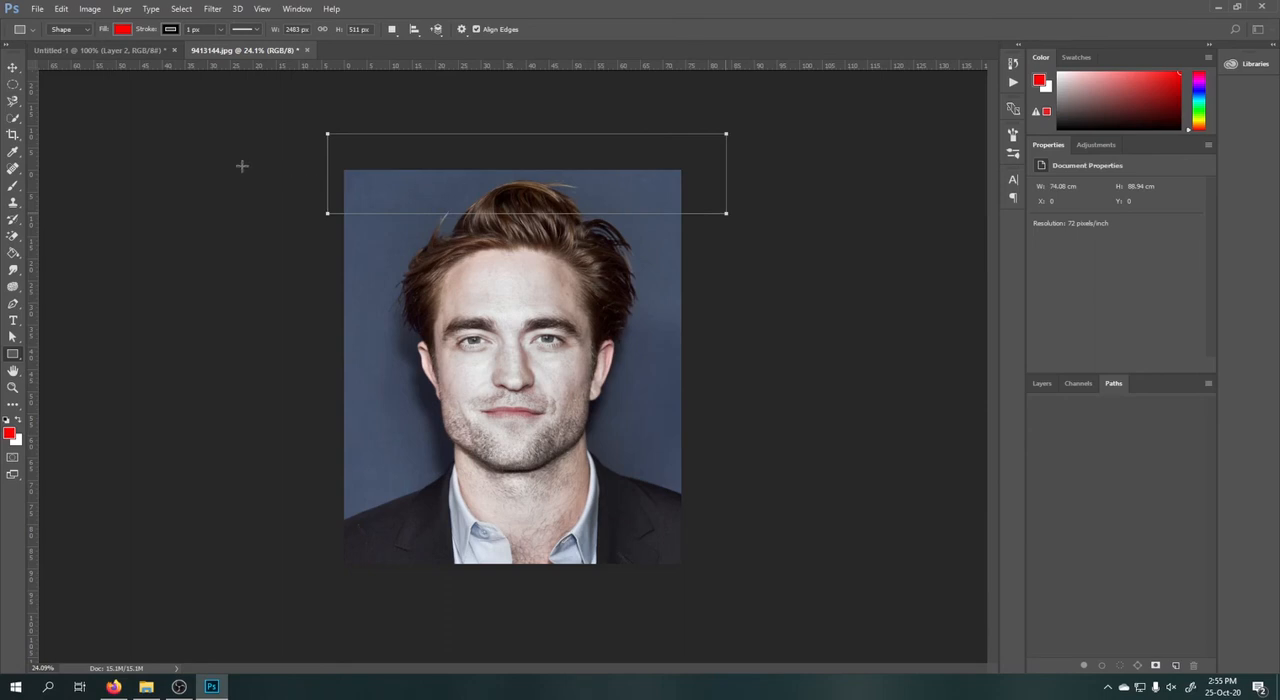
Delete the red rectangle and display the layer list again.
click(12, 69)
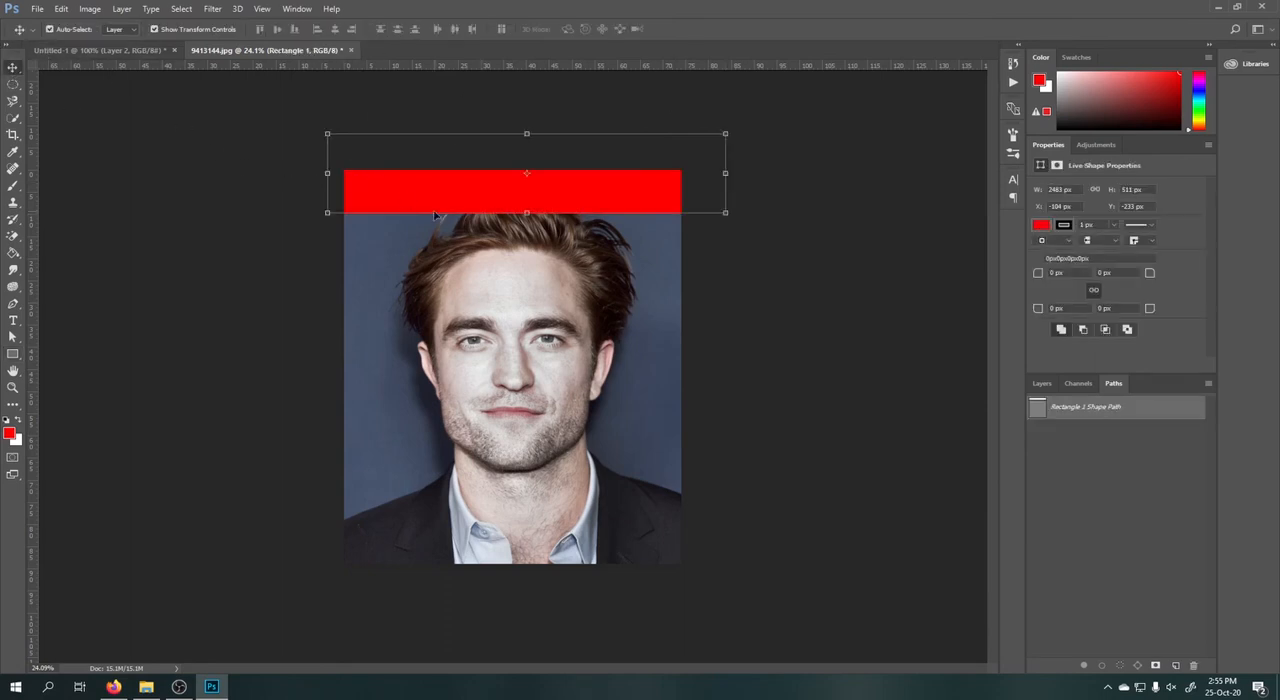
key(Delete)
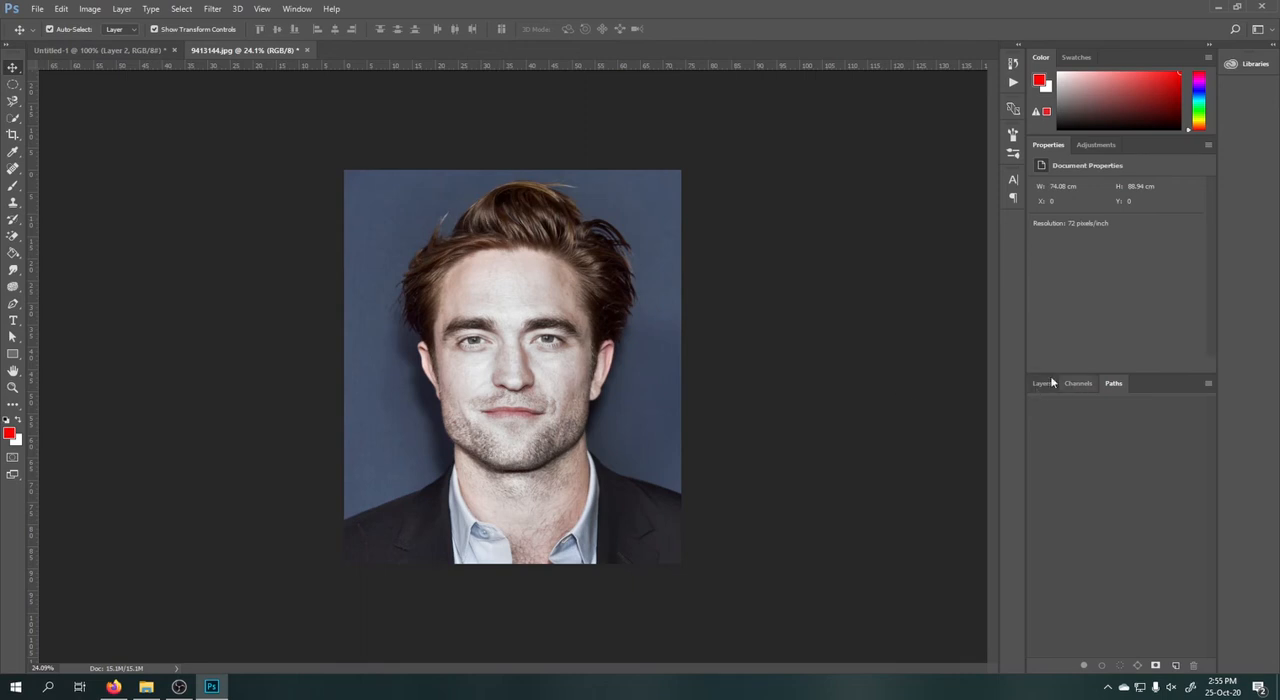
click(1043, 383)
Draw a red five-sided polygon about 608 px wide over the photo's upper-left corner and a six-sided one about 598 px wide over the forehead.
click(12, 354)
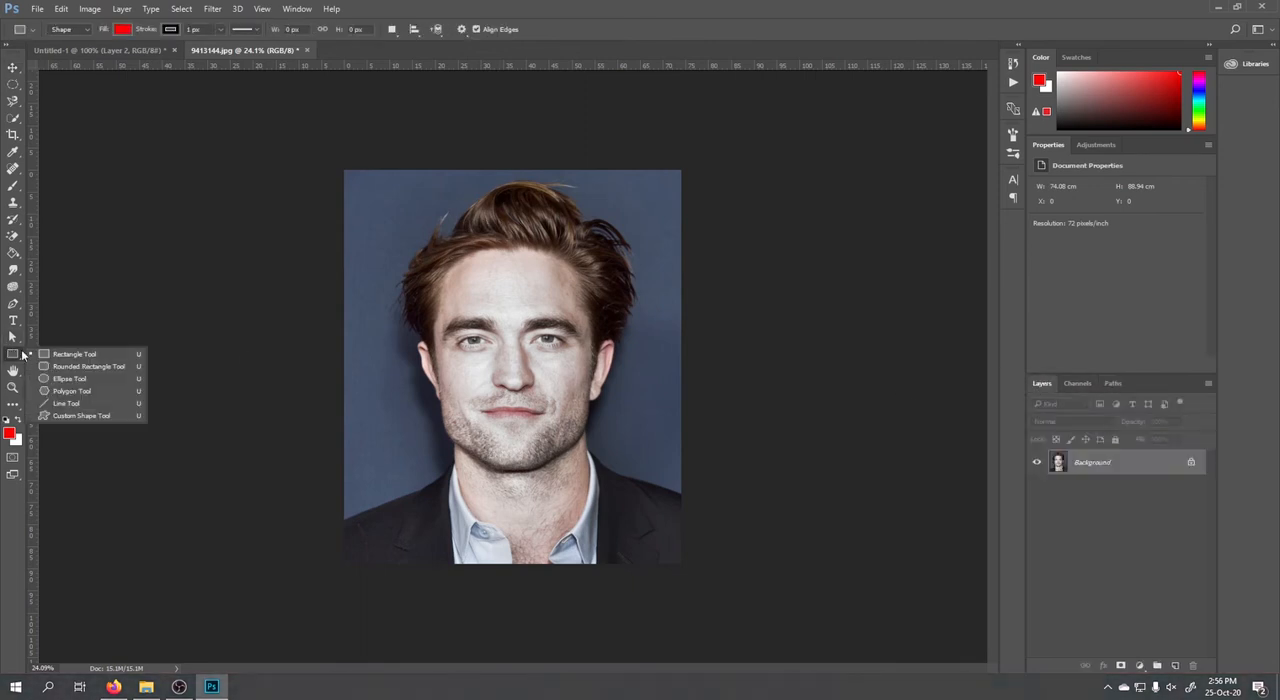
click(70, 391)
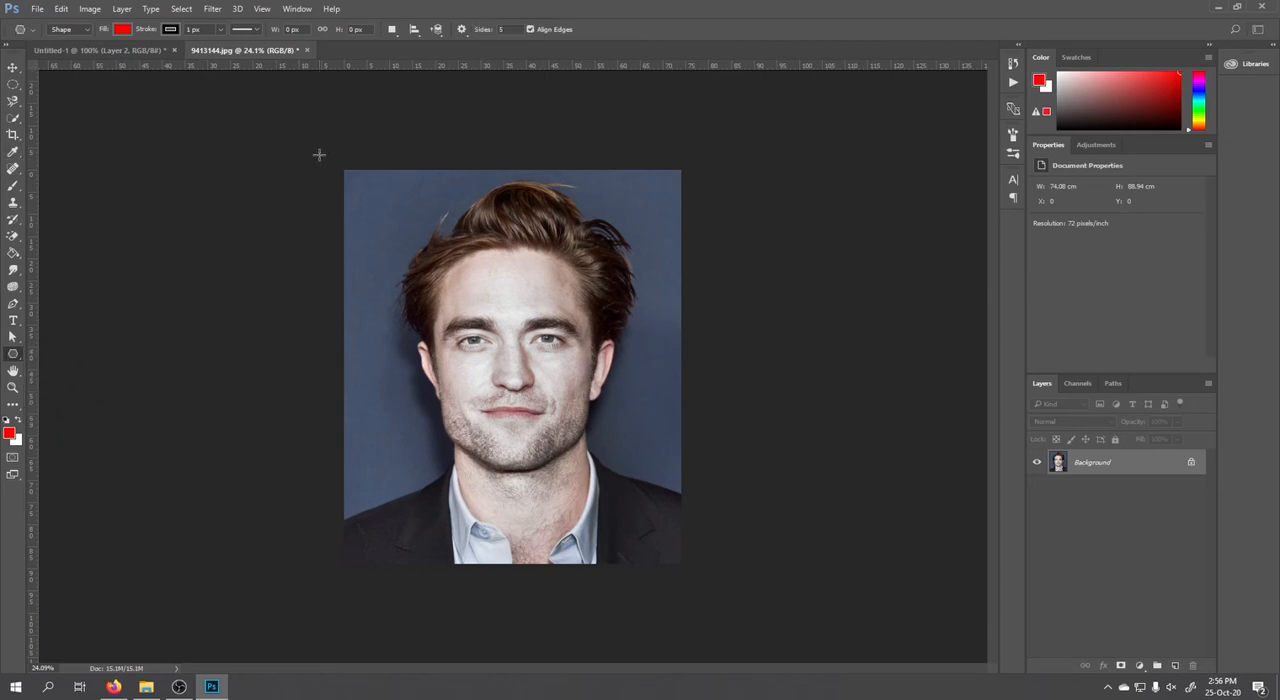
drag(372, 198, 417, 224)
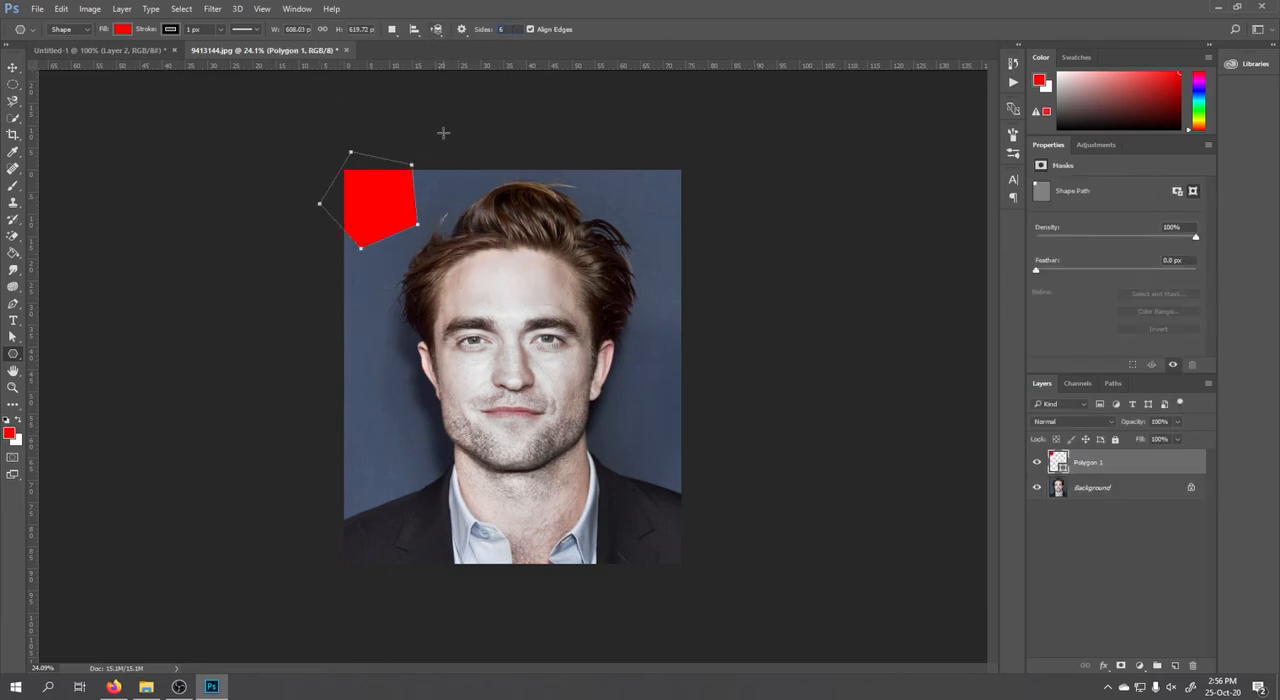
drag(466, 257, 512, 268)
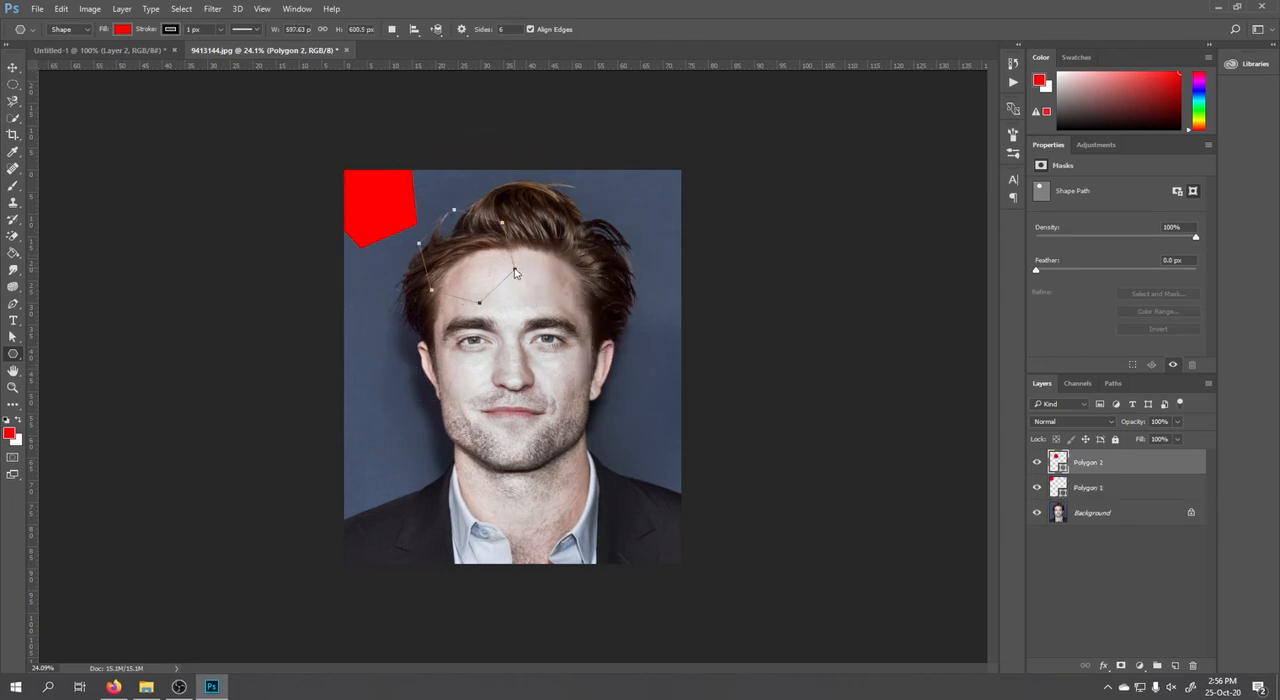
Delete both red polygon layers from the photo.
shift+click(1126, 488)
drag(1150, 488, 1192, 665)
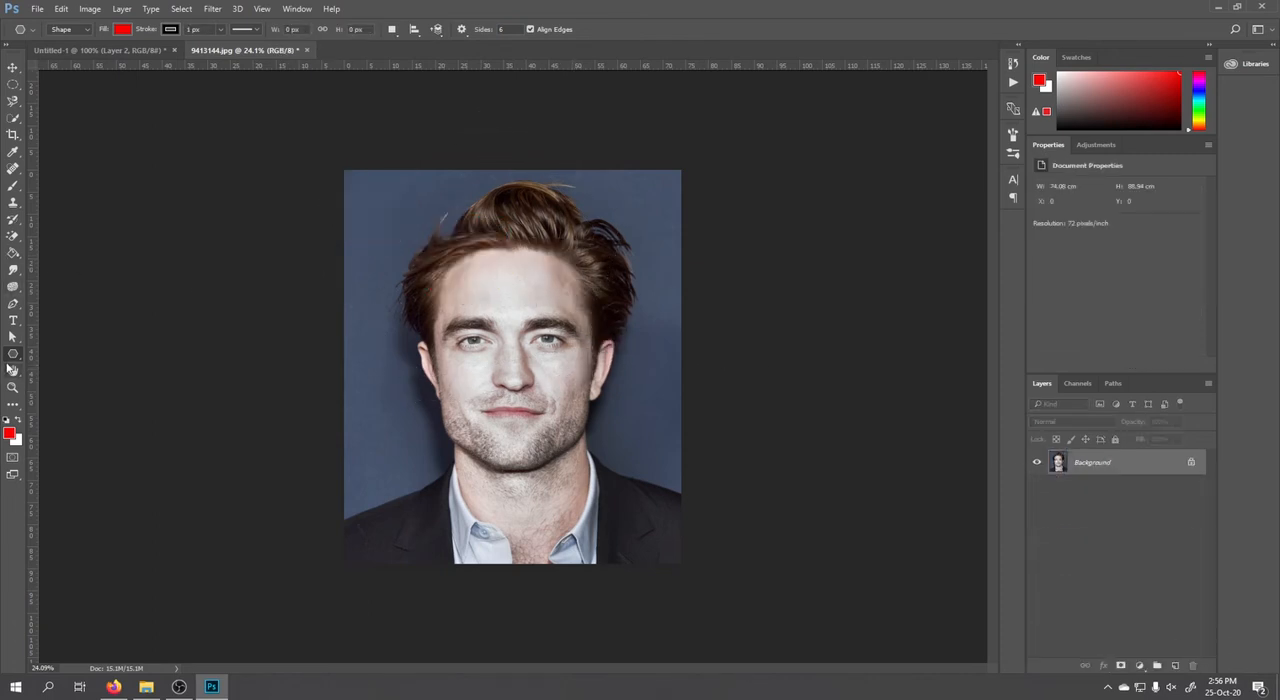
Choose the Custom Shape tool, enlarge its shape picker, show the shapes as large thumbnails, and return to the Move tool.
right_click(13, 355)
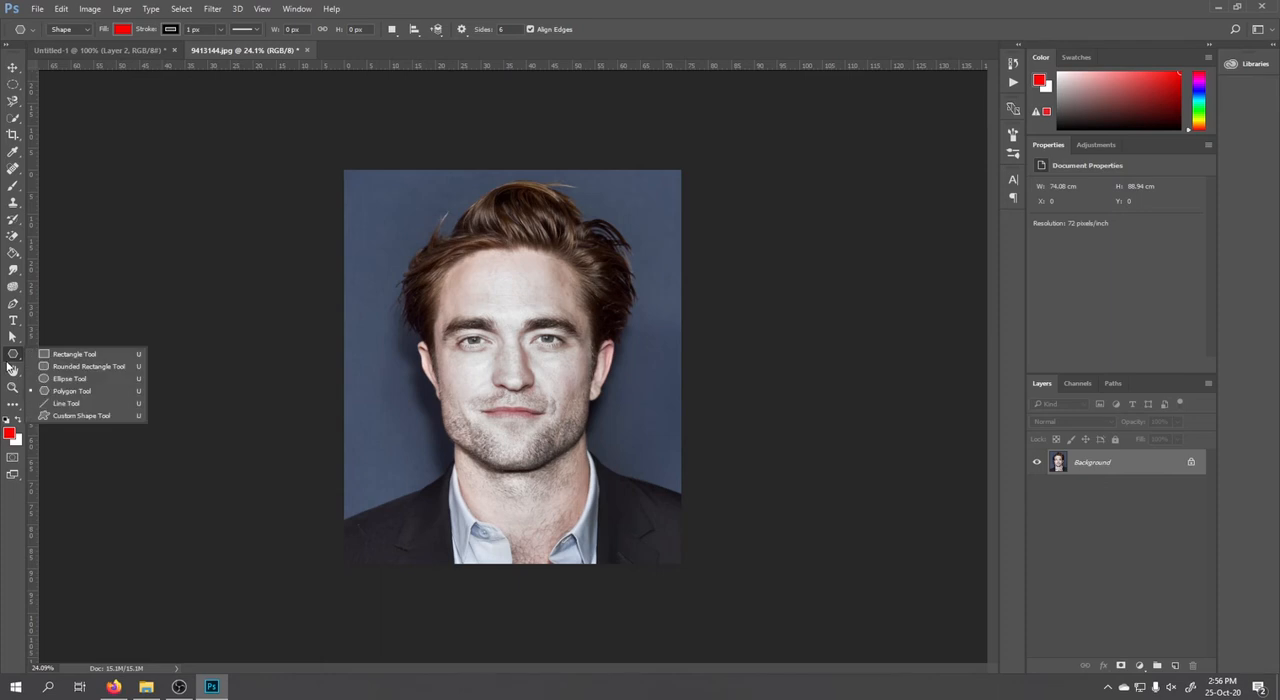
click(80, 417)
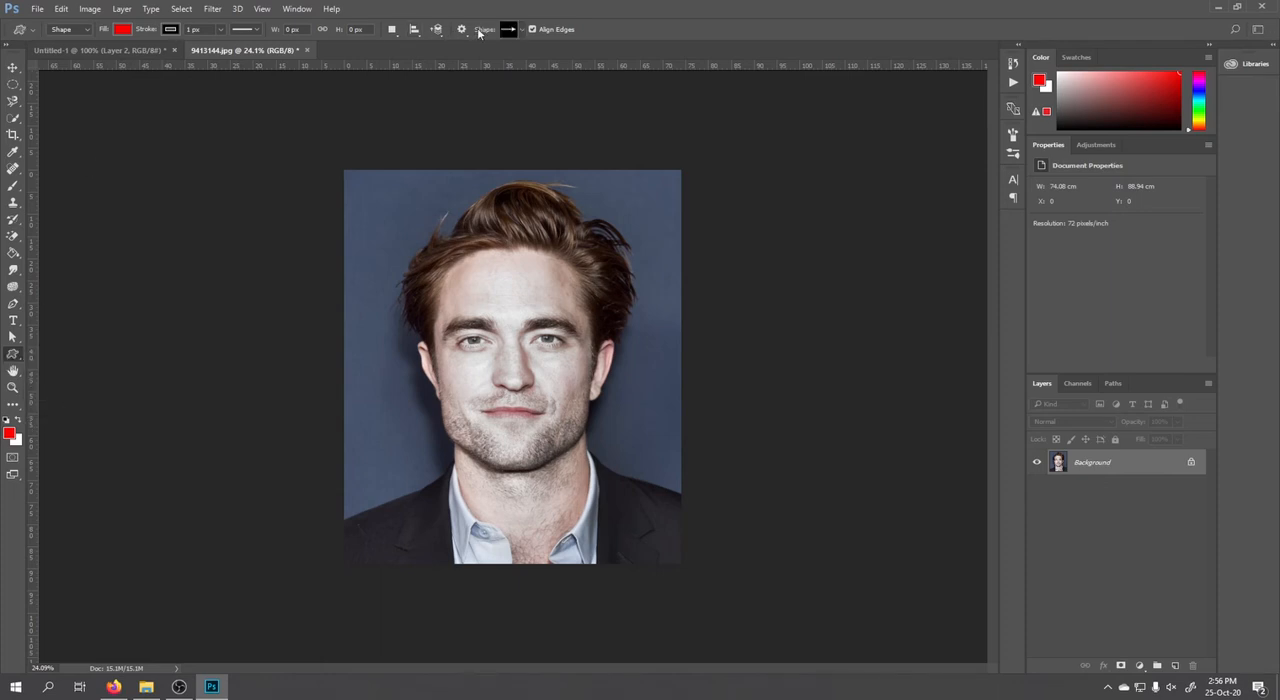
click(515, 31)
scroll(567, 90, down, 3)
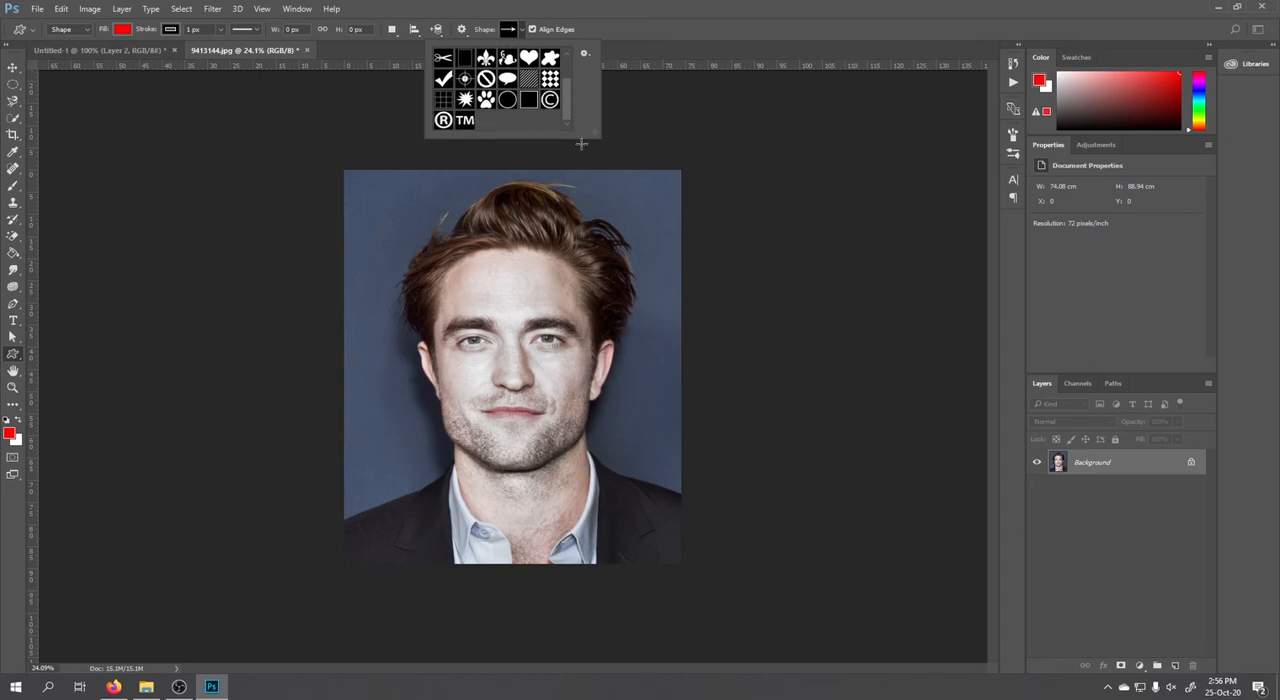
drag(583, 140, 768, 302)
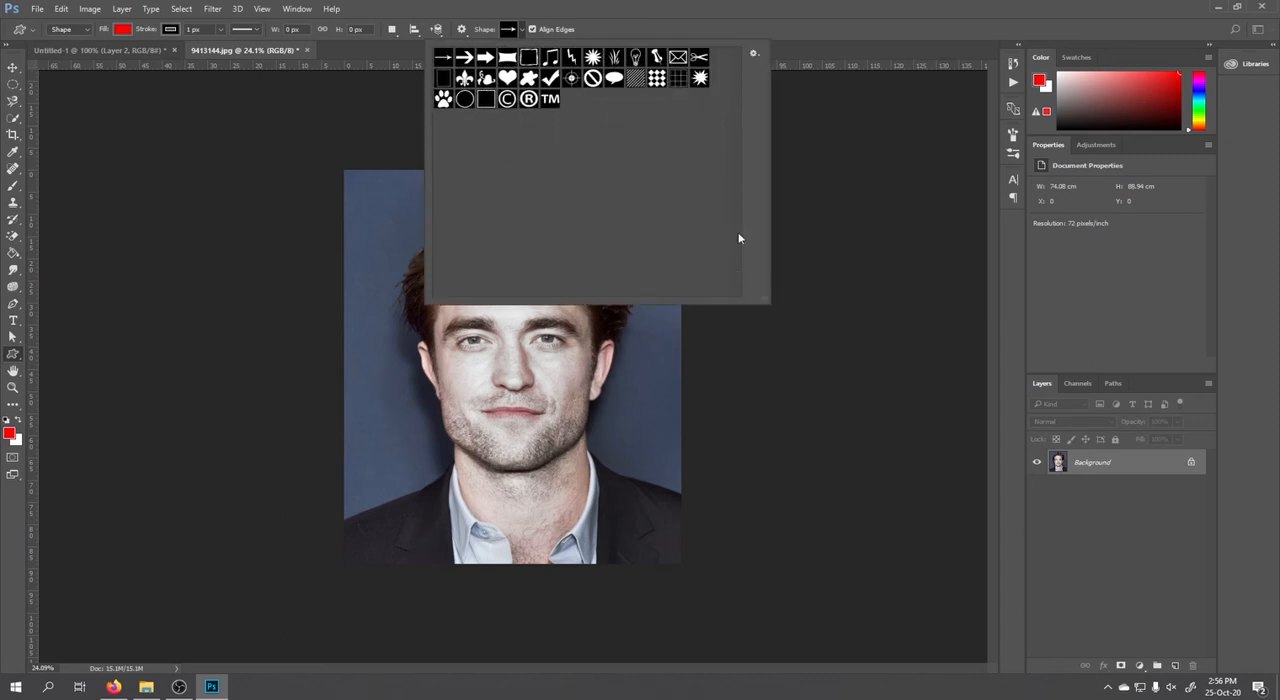
click(754, 53)
click(800, 123)
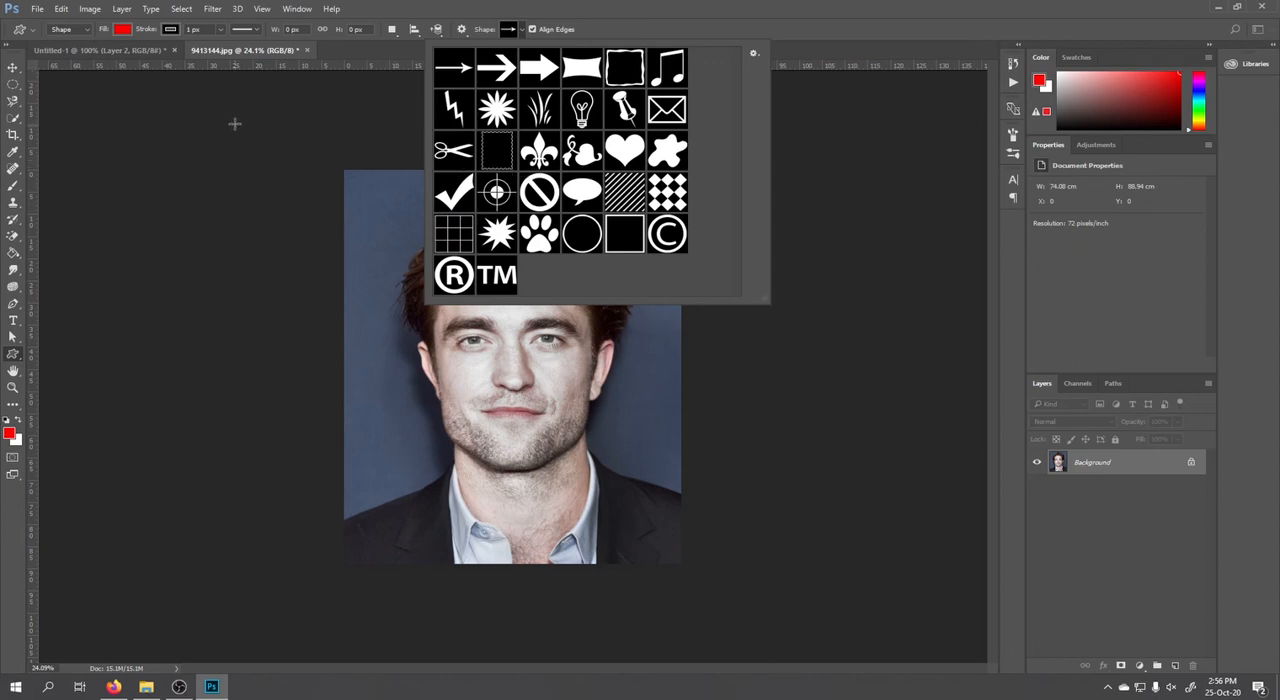
click(13, 67)
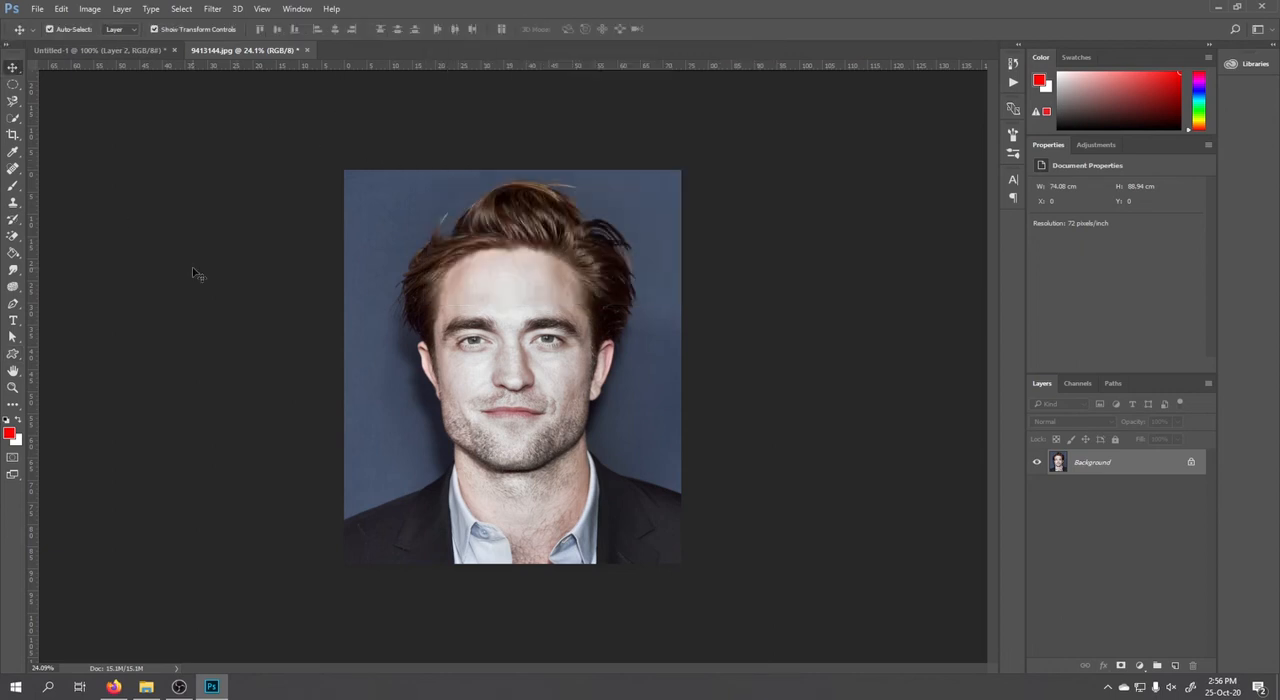
Zoom in on the portrait to about 56% and pan around it with the Hand tool.
click(13, 370)
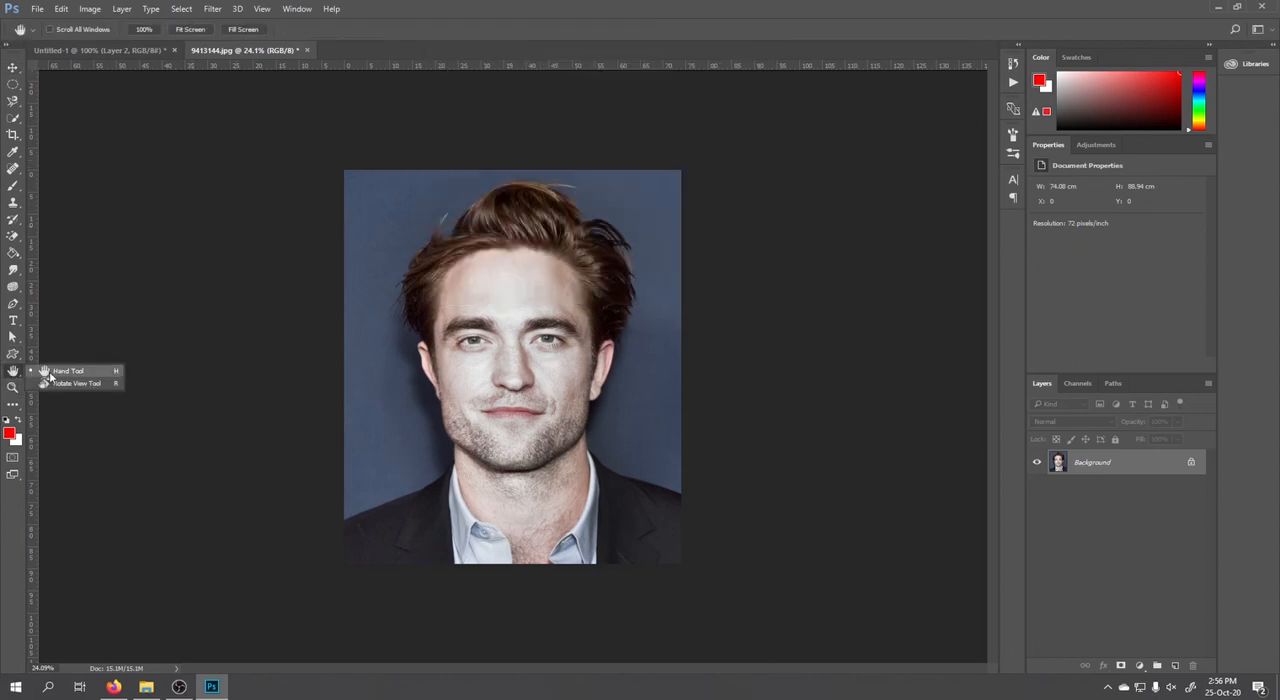
click(48, 371)
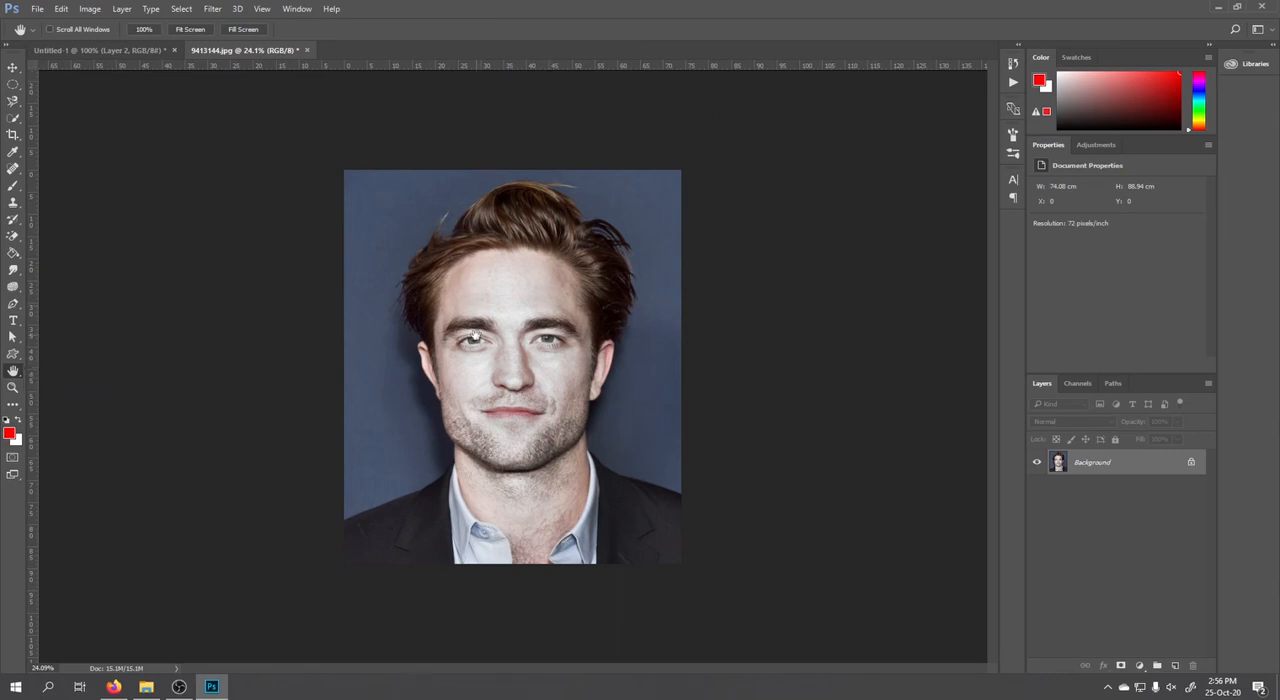
scroll(487, 340, up, 3)
scroll(487, 340, up, 4)
drag(487, 340, 167, 226)
drag(567, 598, 626, 449)
scroll(993, 465, down, 4)
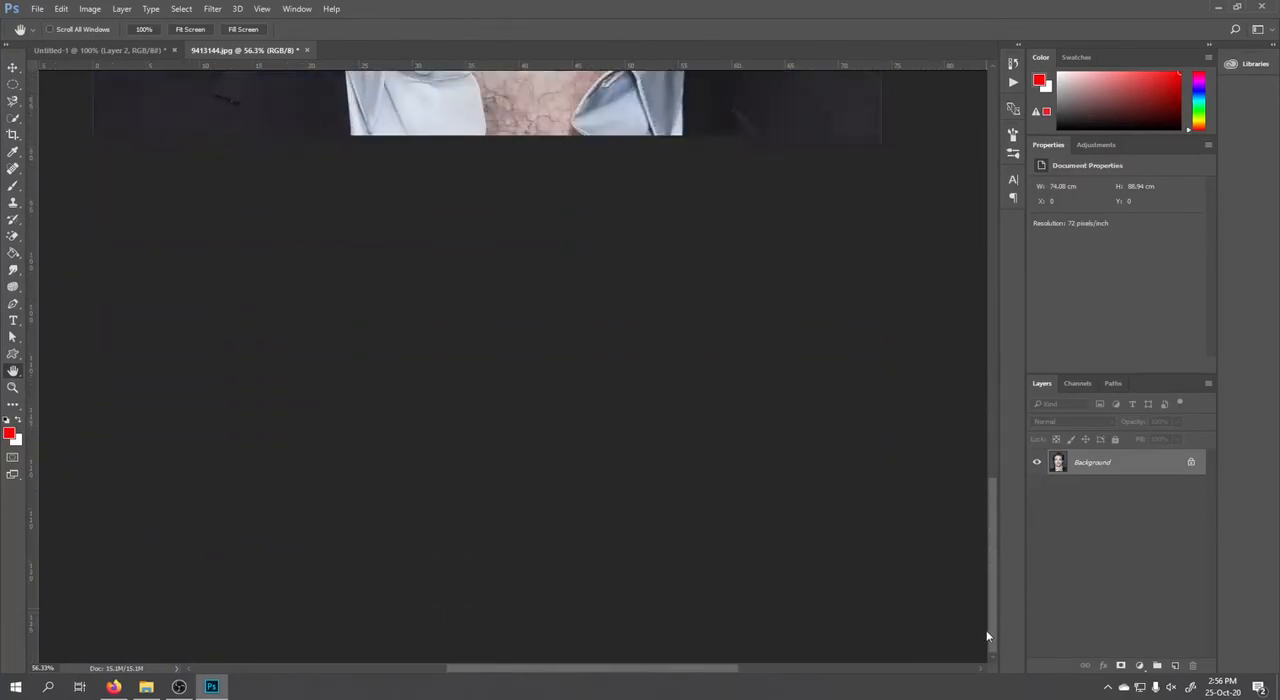
scroll(968, 441, up, 6)
drag(320, 220, 295, 330)
Pan across the enlarged portrait with the temporary hand while the Move tool stays active.
click(13, 67)
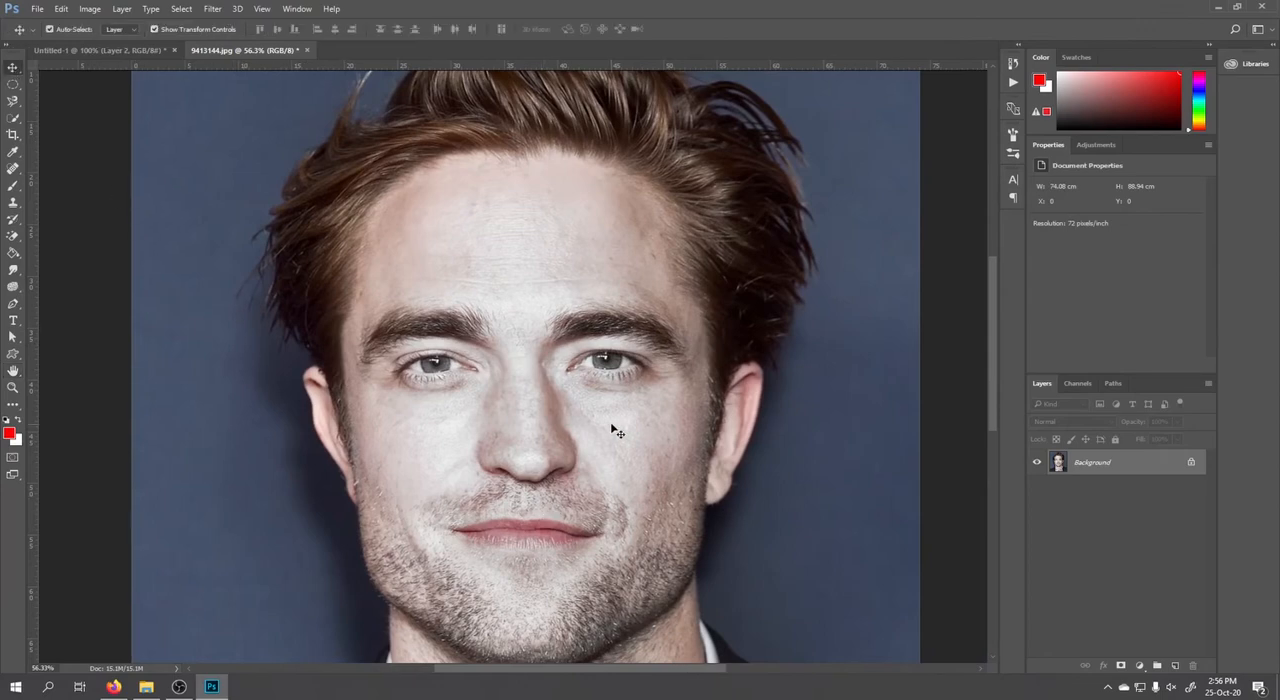
drag(720, 300, 500, 325)
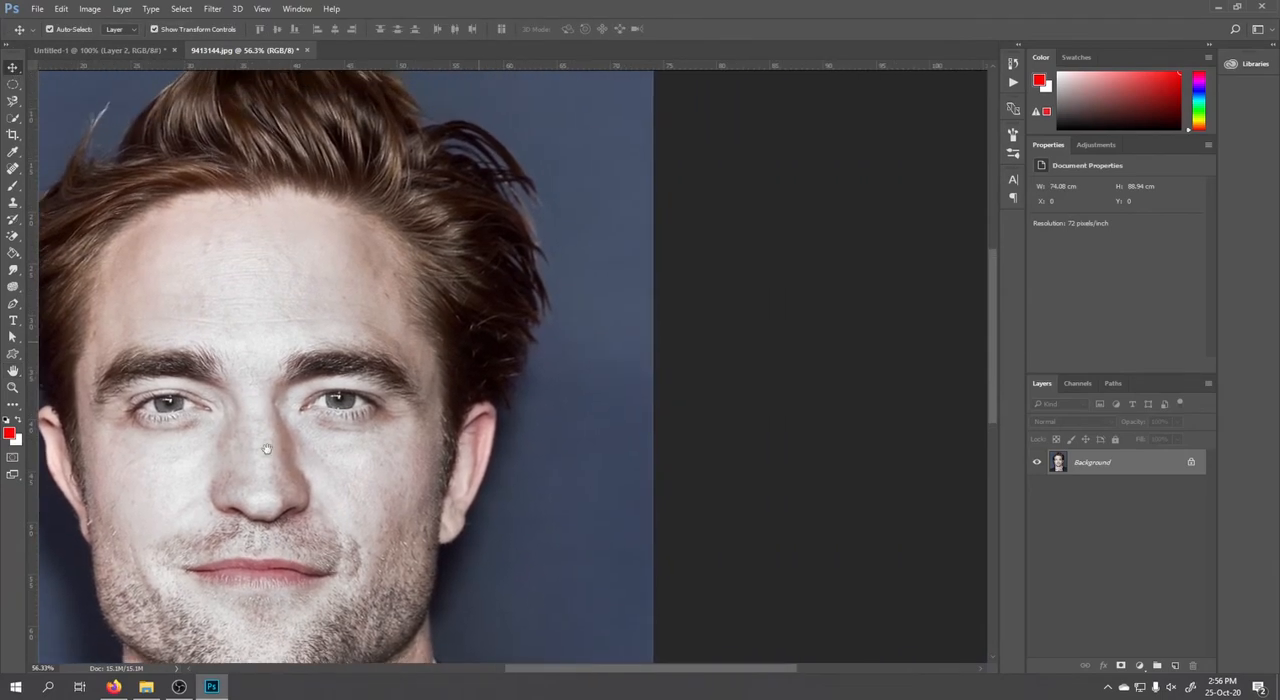
drag(262, 460, 735, 265)
drag(548, 280, 470, 145)
drag(640, 491, 718, 655)
Zoom in on the jaw to 100% with the Zoom tool, and zoom back out to about 35% in zoom-out mode.
click(14, 371)
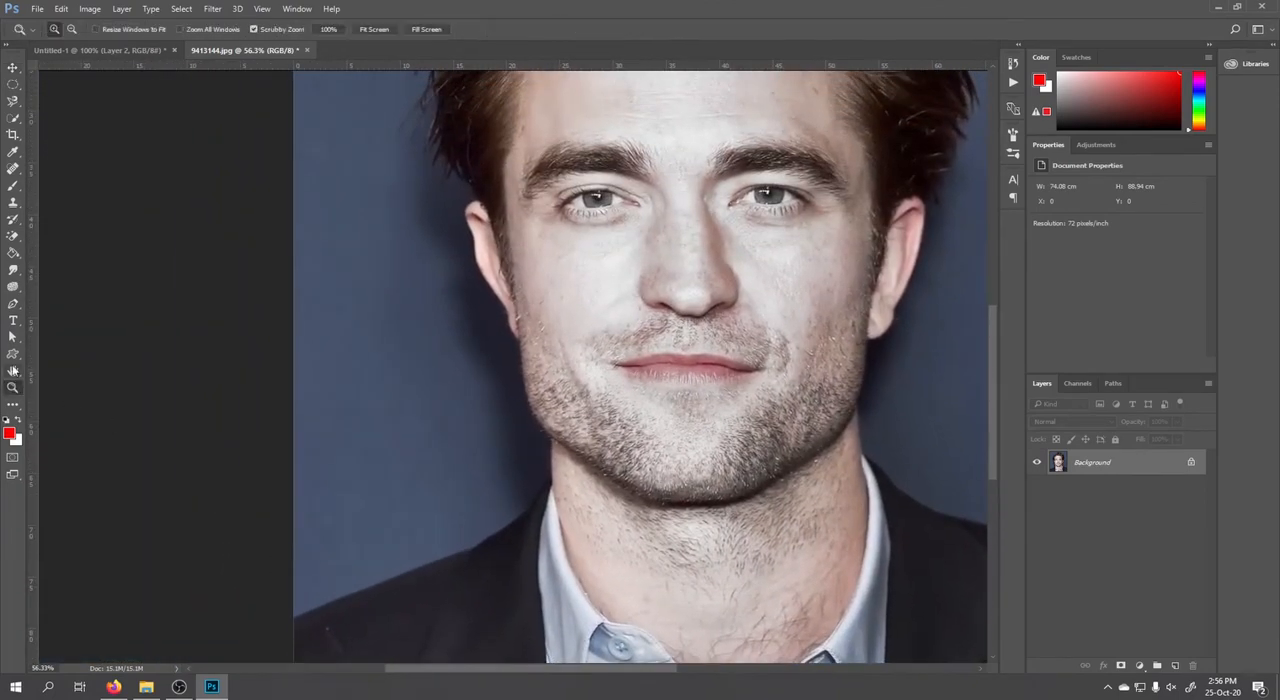
click(15, 390)
click(503, 397)
click(501, 393)
right_click(502, 393)
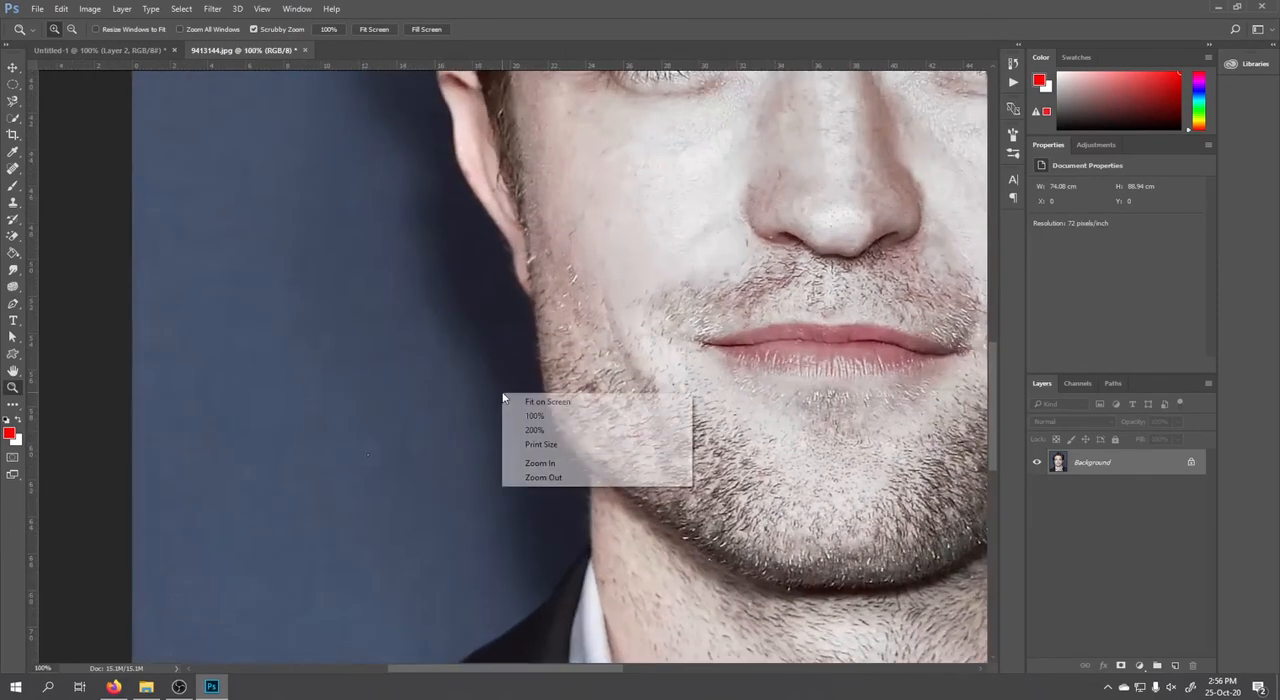
click(74, 33)
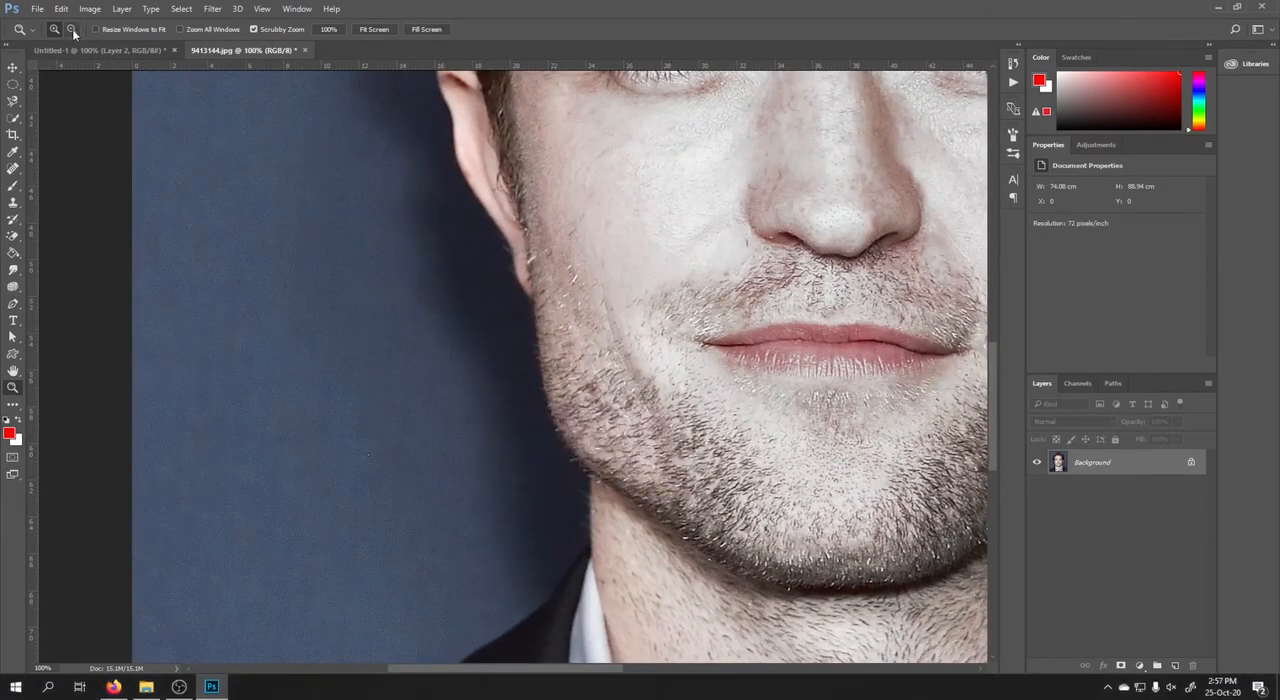
click(74, 33)
click(490, 318)
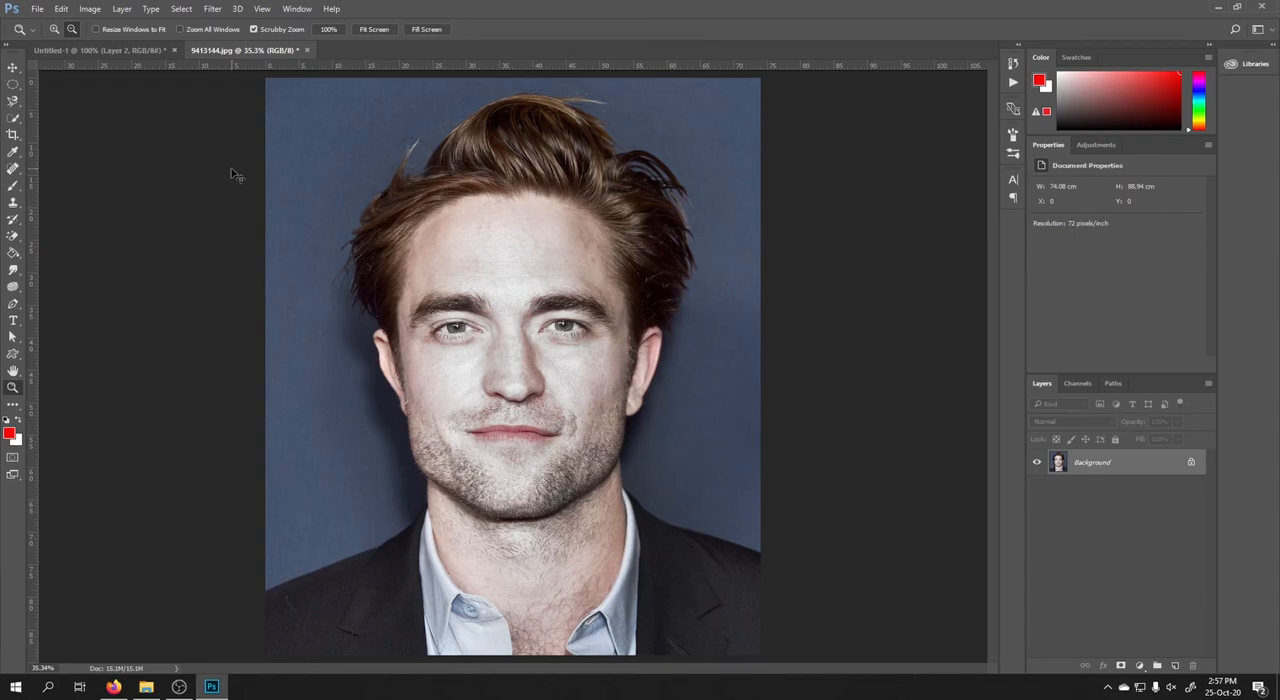
Make sure Zoom with Scroll Wheel is enabled in the Tools preferences and accept the preferences.
key(i)
key(ctrl+k)
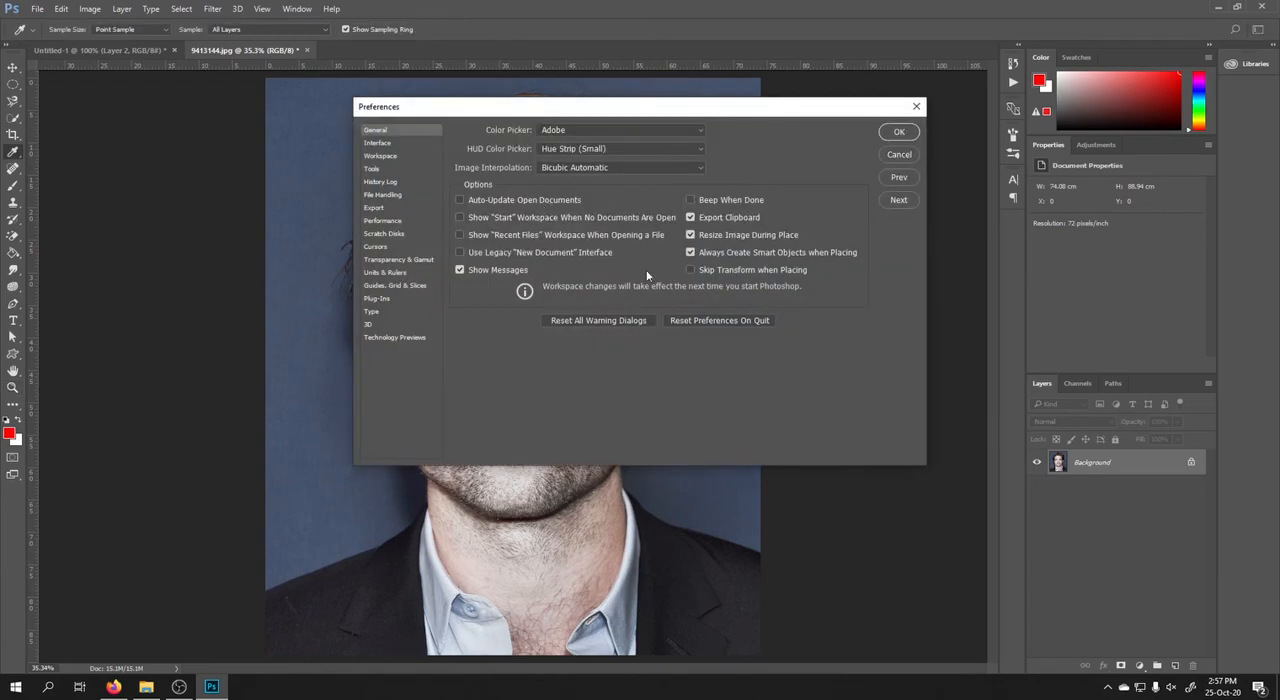
click(376, 170)
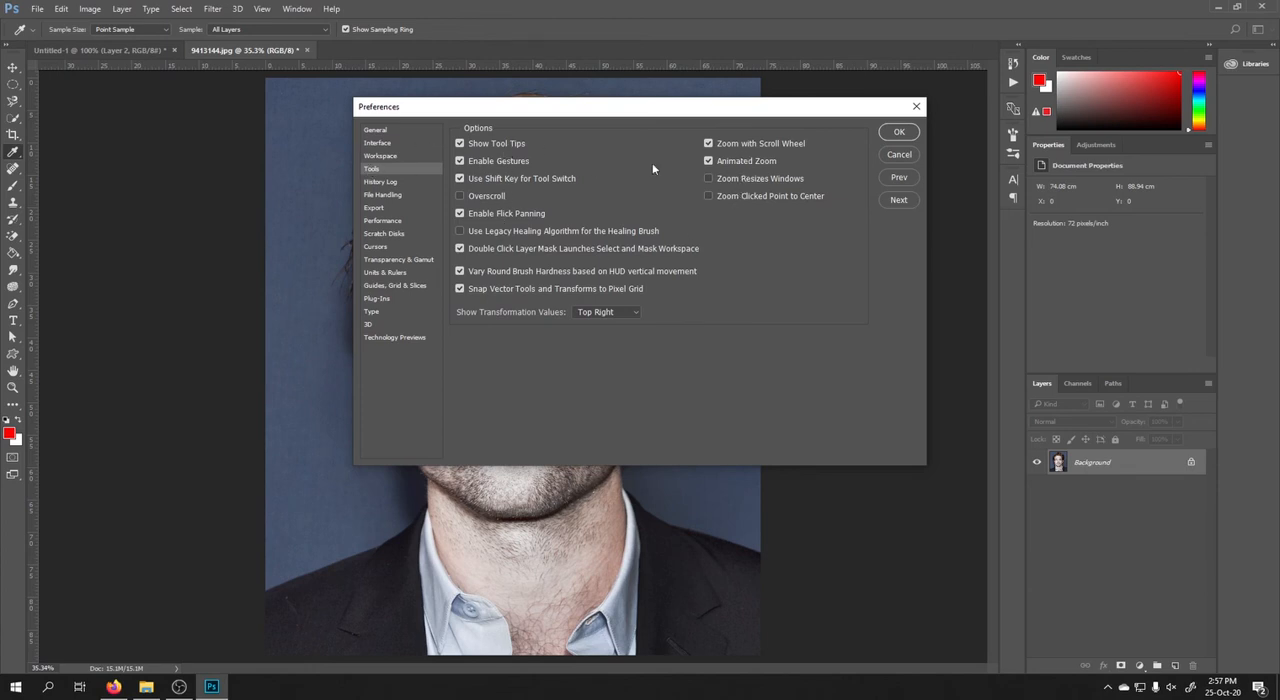
click(714, 145)
click(896, 135)
Zoom in and out around the eyes, ending at about 91%, and activate the toolbar-editing entry.
scroll(521, 312, up, 10)
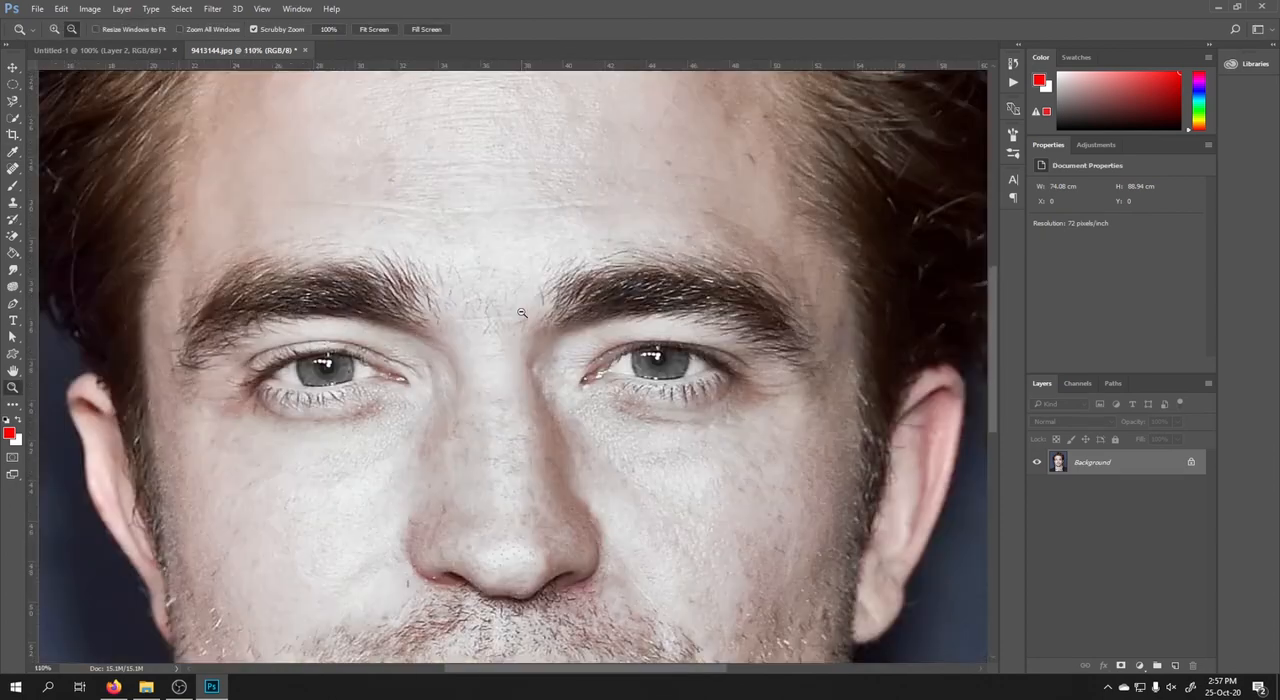
scroll(521, 312, down, 5)
scroll(479, 310, up, 2)
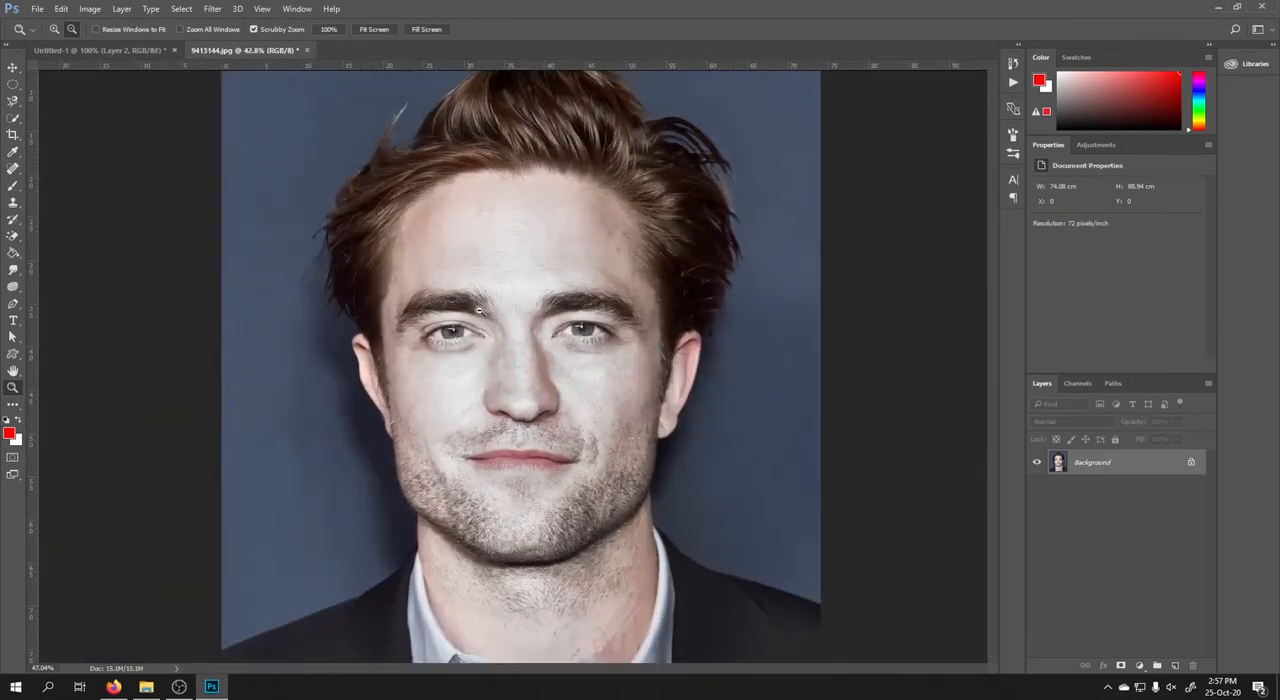
scroll(479, 310, up, 4)
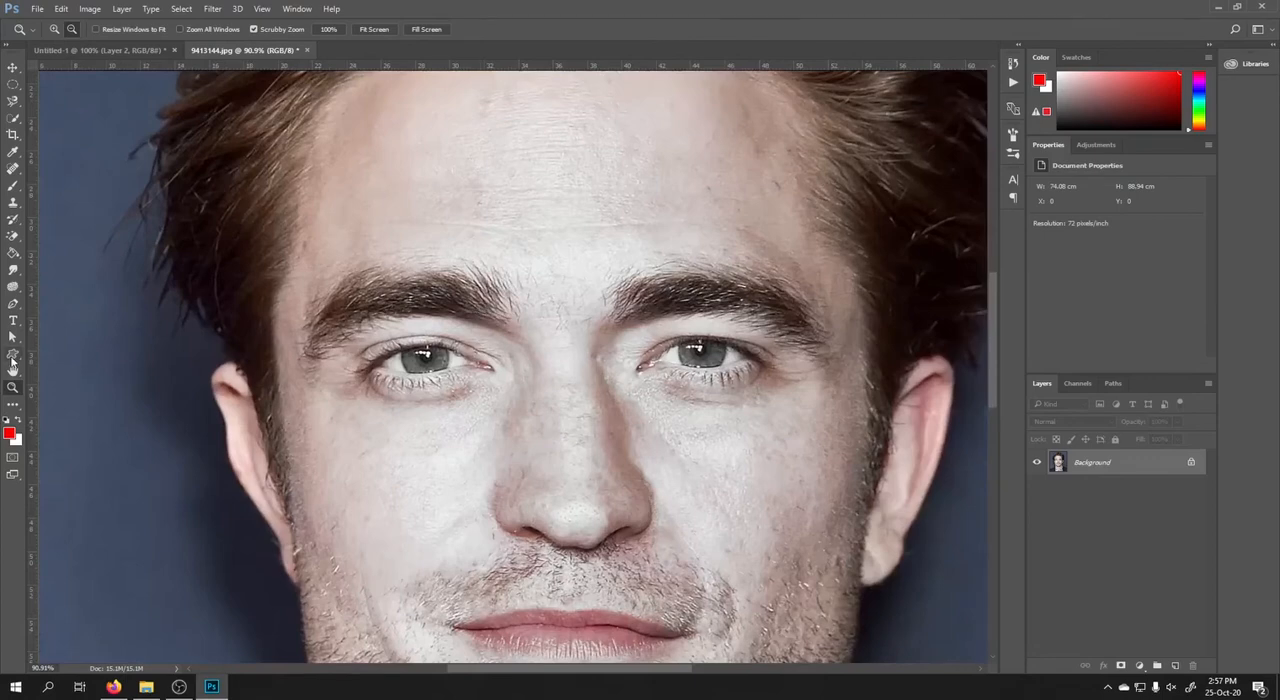
click(14, 405)
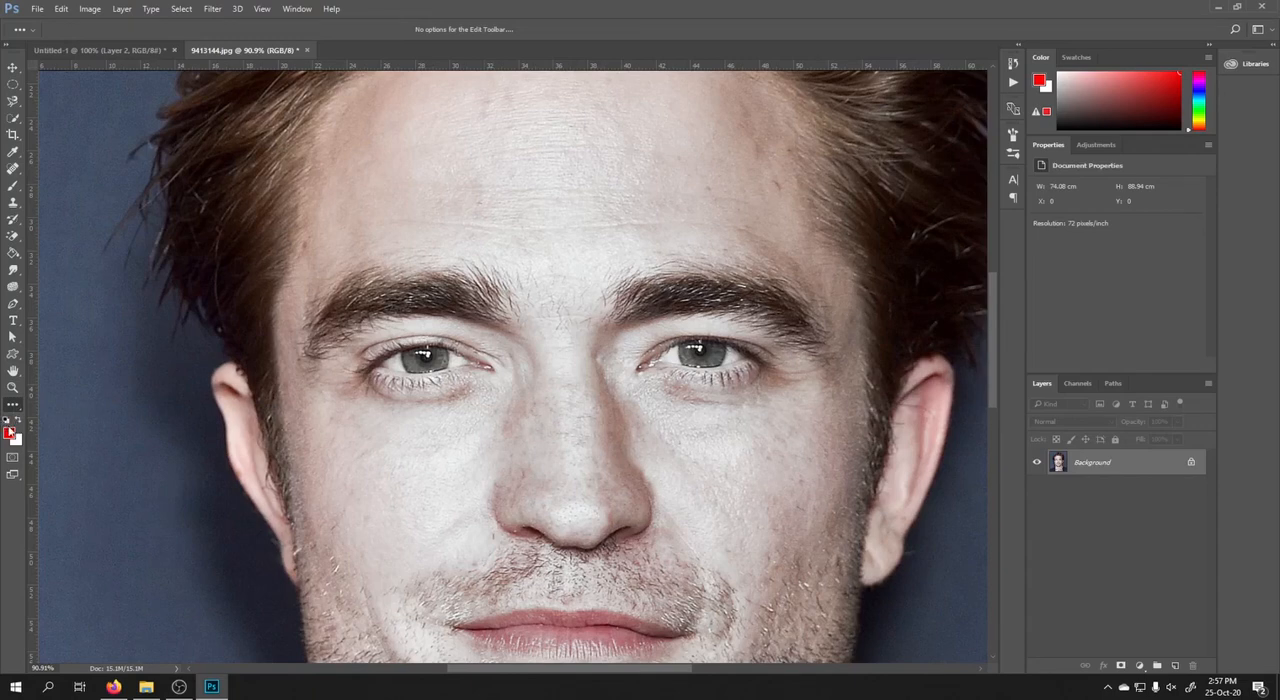
Show the colour pickers for the foreground and background colours and dismiss them without choosing a new colour.
scroll(67, 401, down, 4)
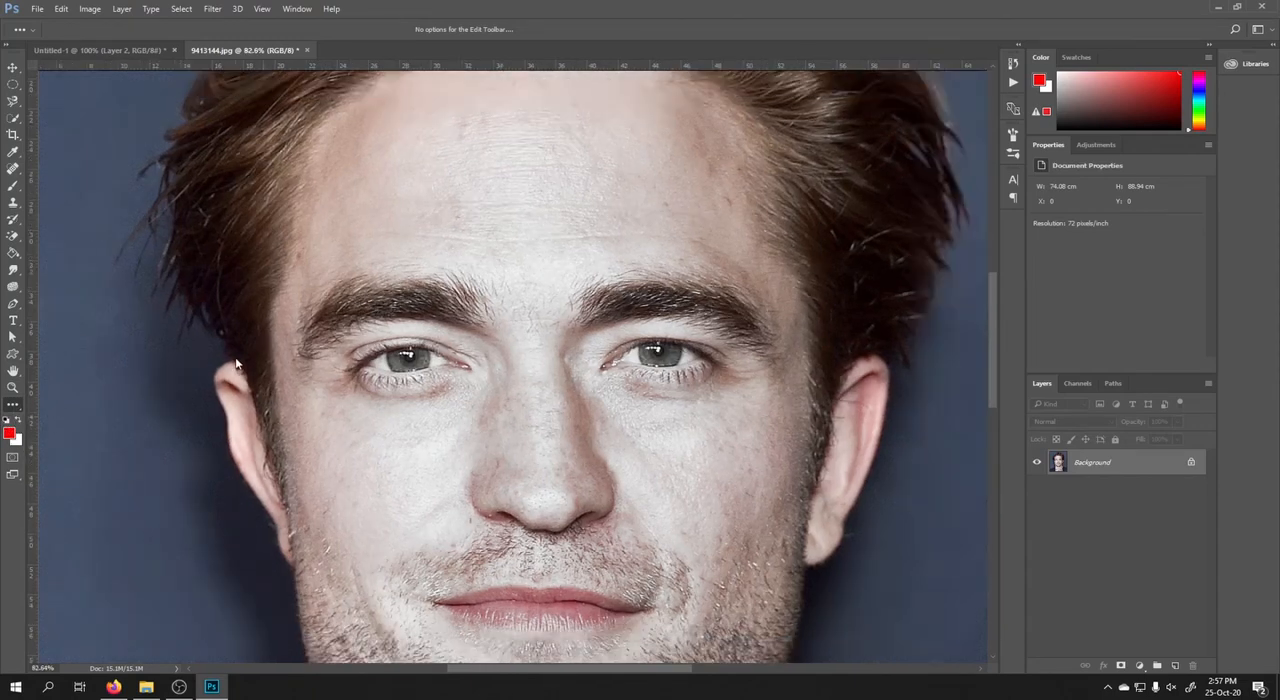
click(10, 433)
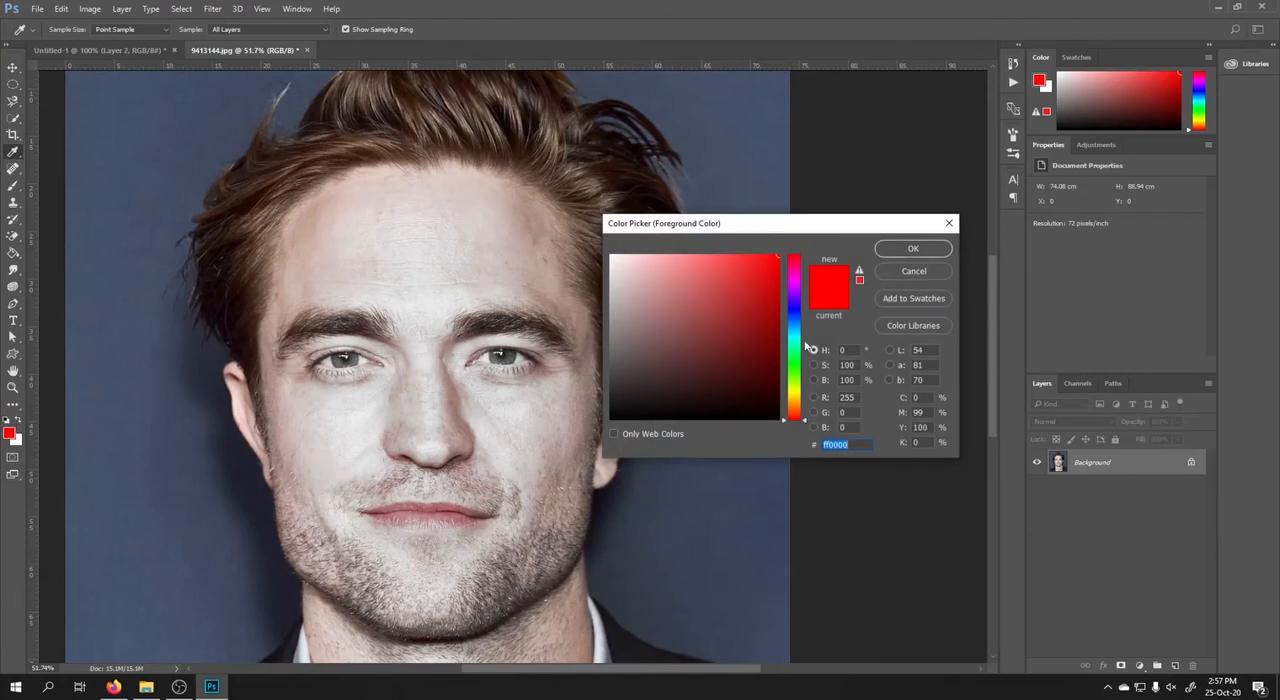
click(914, 271)
click(10, 434)
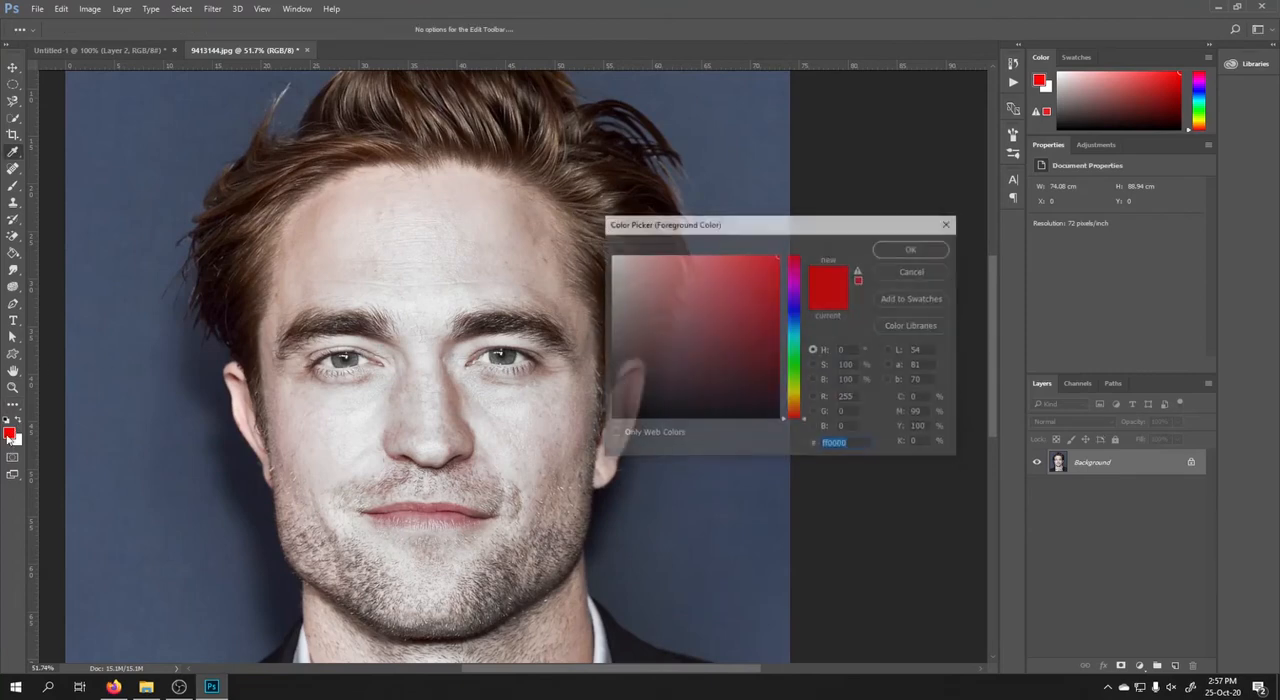
click(914, 272)
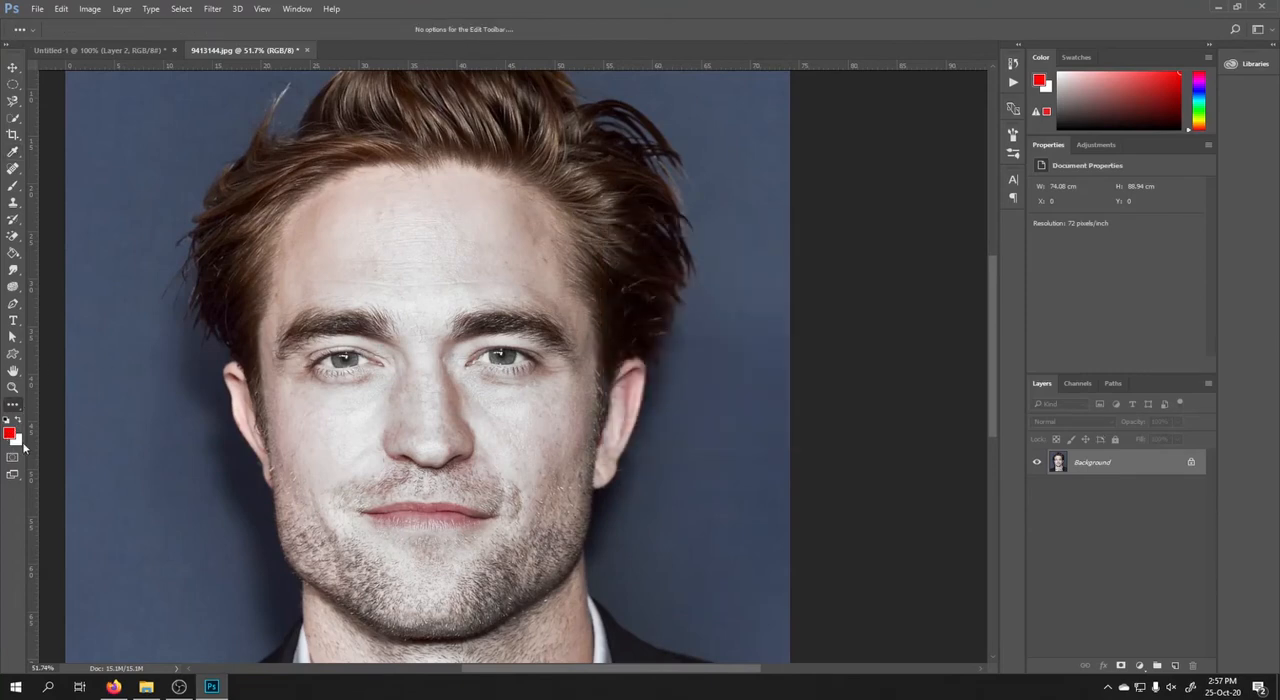
click(22, 445)
click(906, 275)
Reset the foreground and background colours to the default black and white, swap them repeatedly, and return to the Move tool.
click(6, 421)
click(17, 423)
click(17, 423)
click(17, 423)
click(17, 423)
click(17, 423)
click(17, 423)
click(17, 423)
click(17, 423)
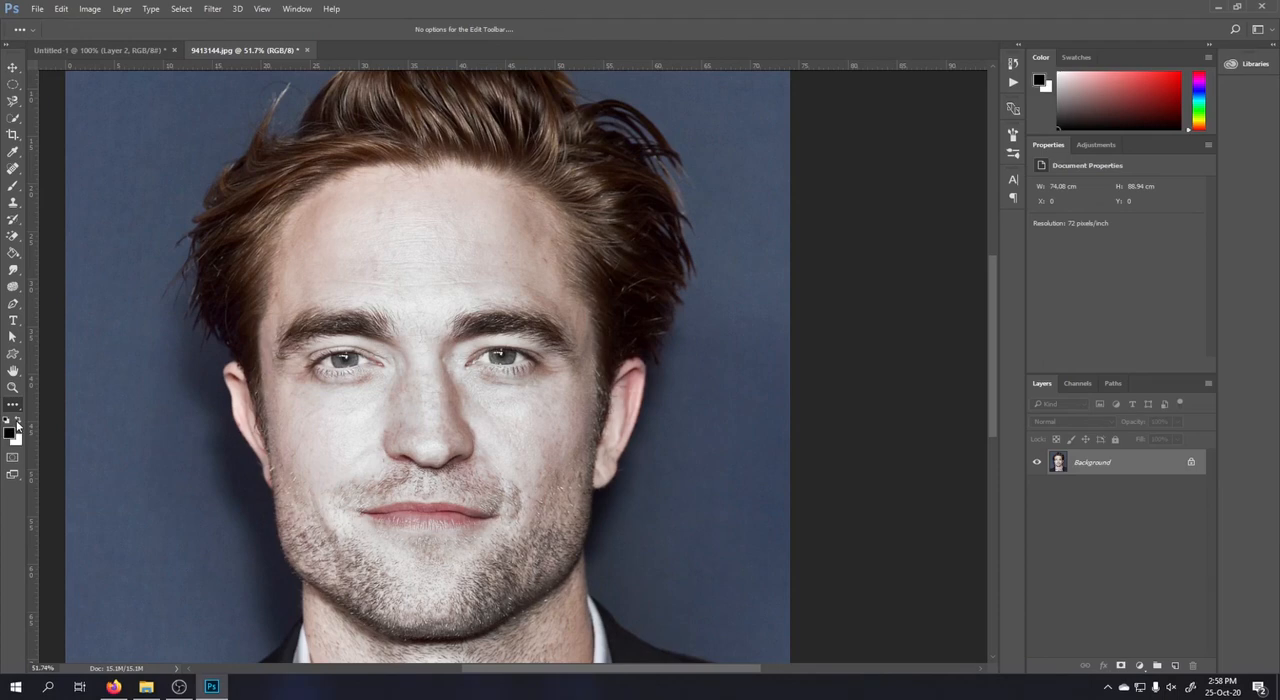
scroll(593, 417, down, 3)
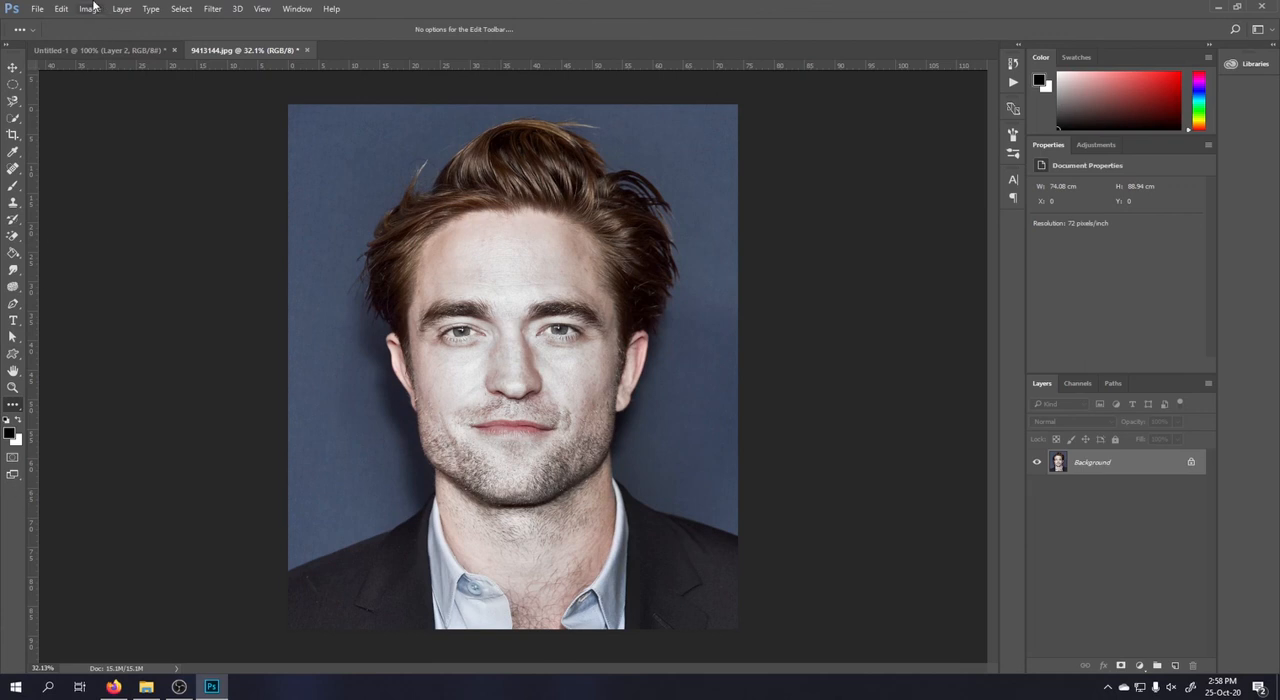
click(13, 67)
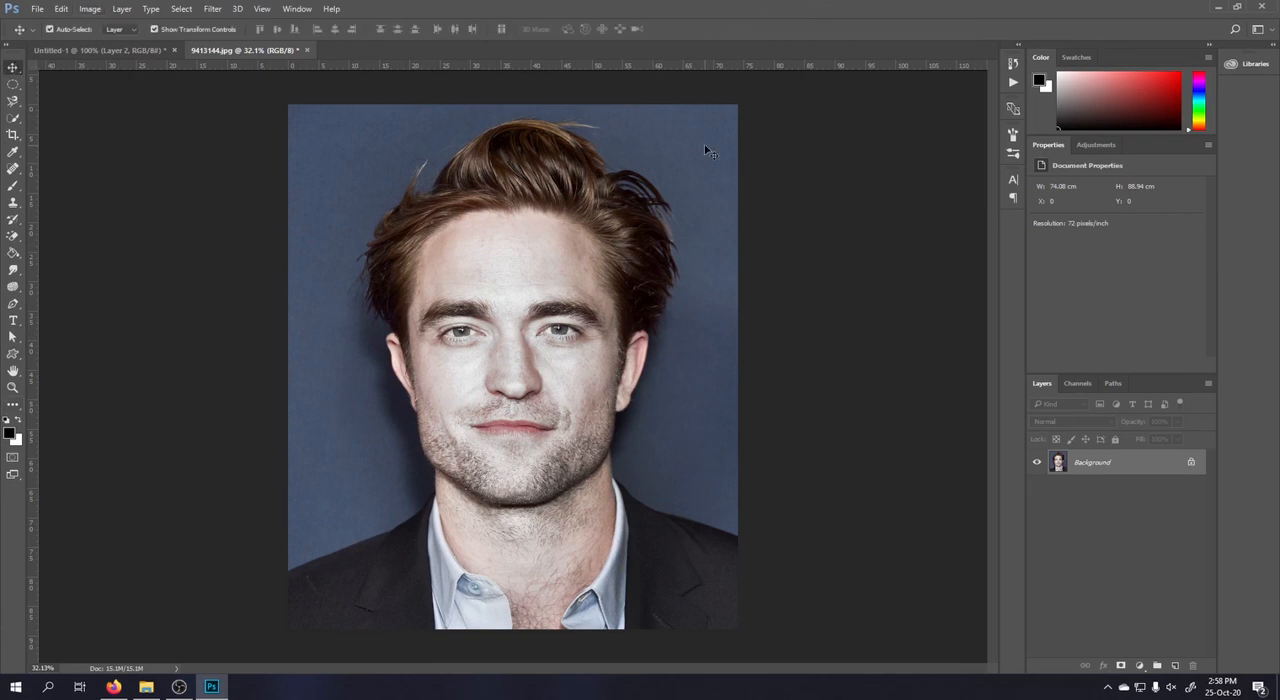